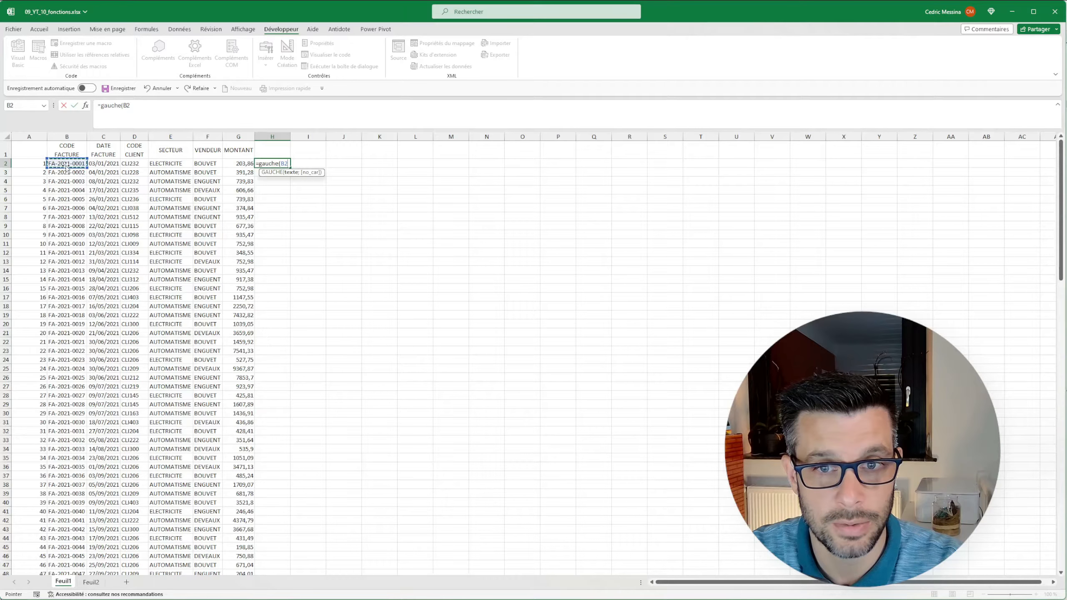
# Complete the GAUCHE formula in H2 to extract the first 2 characters of the invoice code in B2.
pyautogui.write(';')
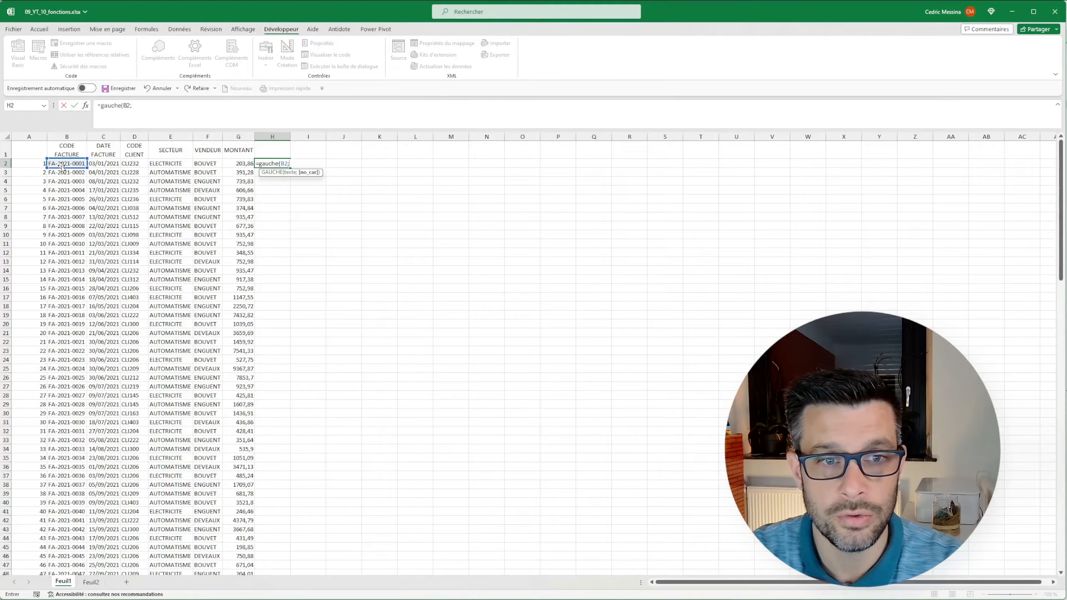
pyautogui.write('2)')
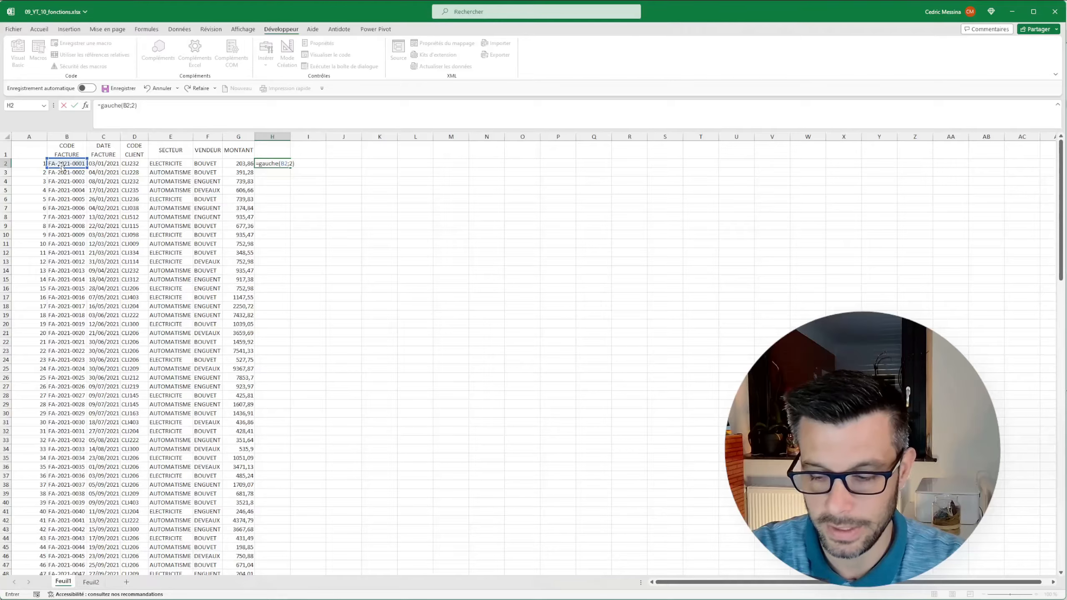
pyautogui.click(266, 163)
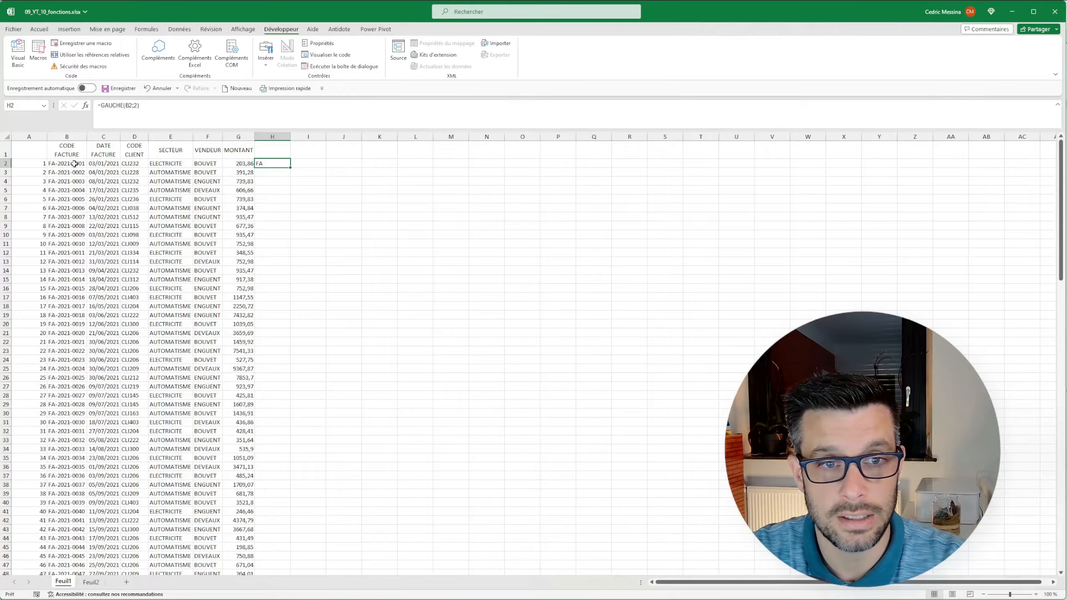
# Enter =DROITE(B2;4) in I2 to extract the last four characters of the invoice code.
pyautogui.click(303, 162)
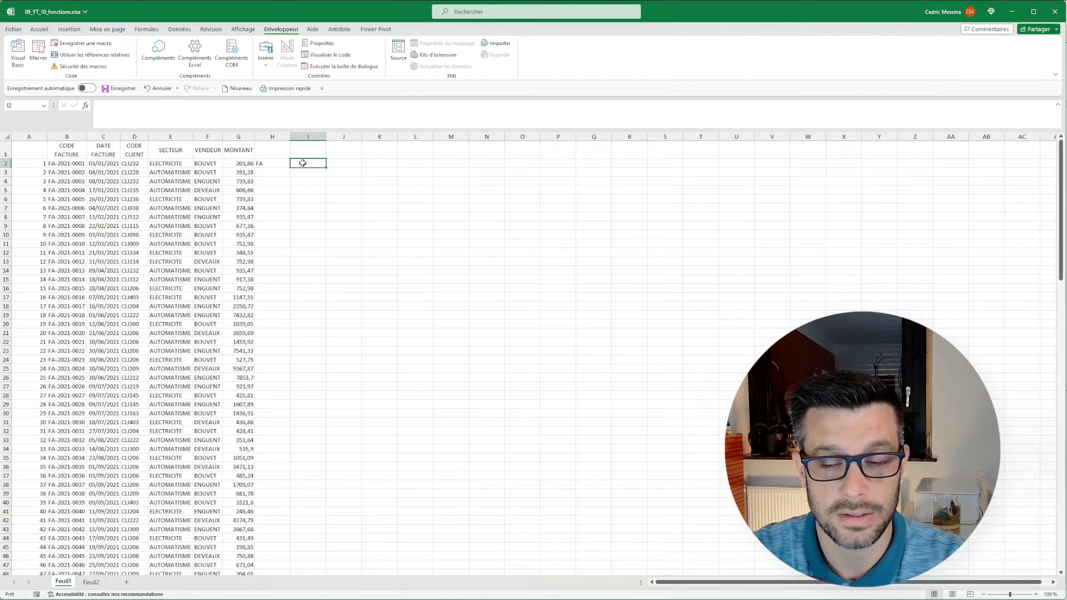
pyautogui.write('=droi')
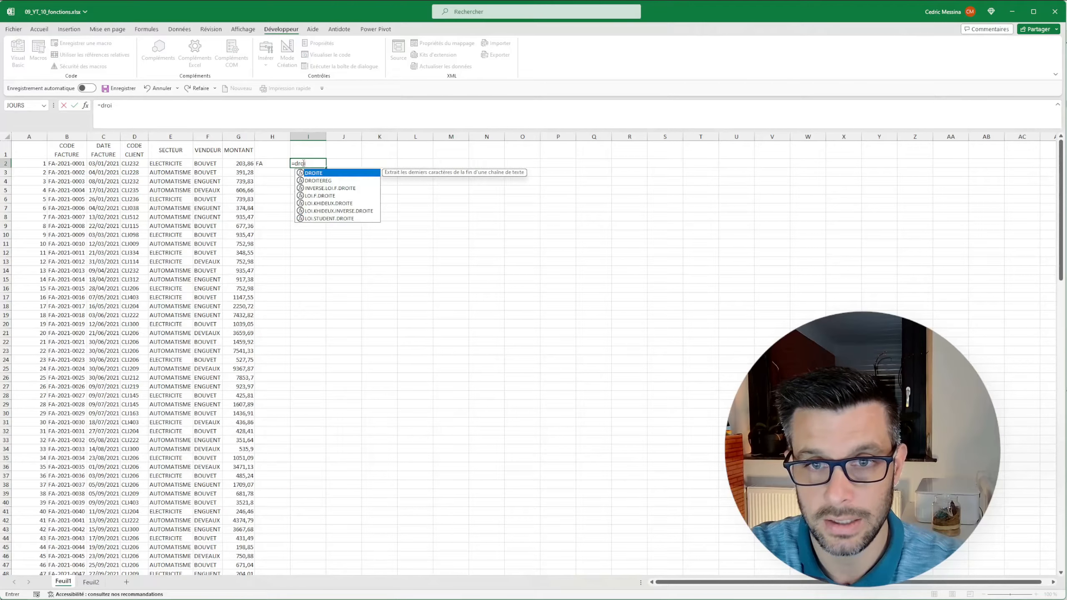
pyautogui.write('te(')
pyautogui.click(77, 164)
pyautogui.write('te')
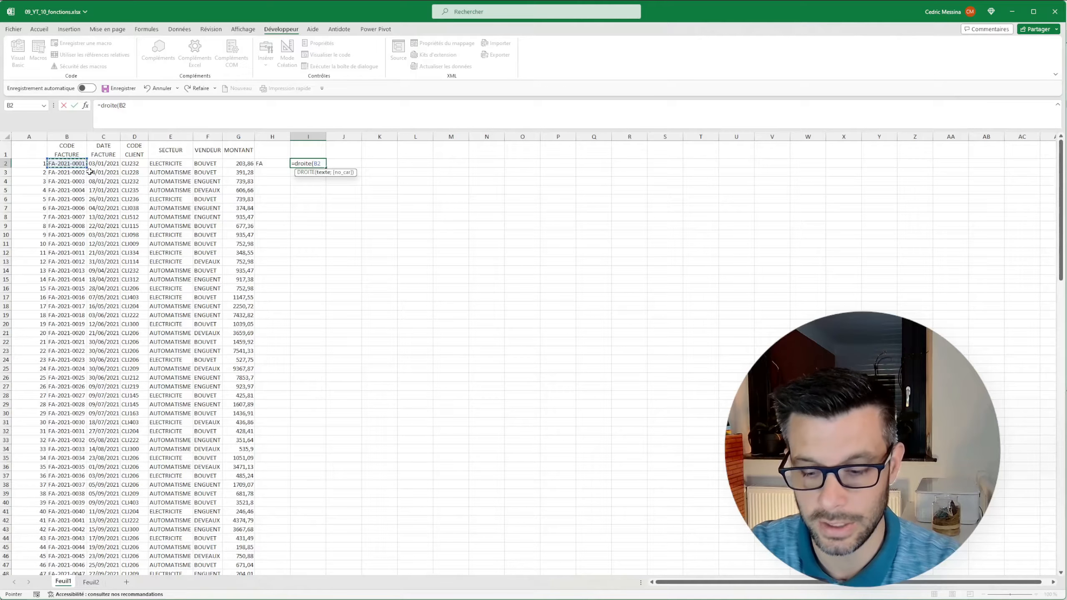
pyautogui.write(';')
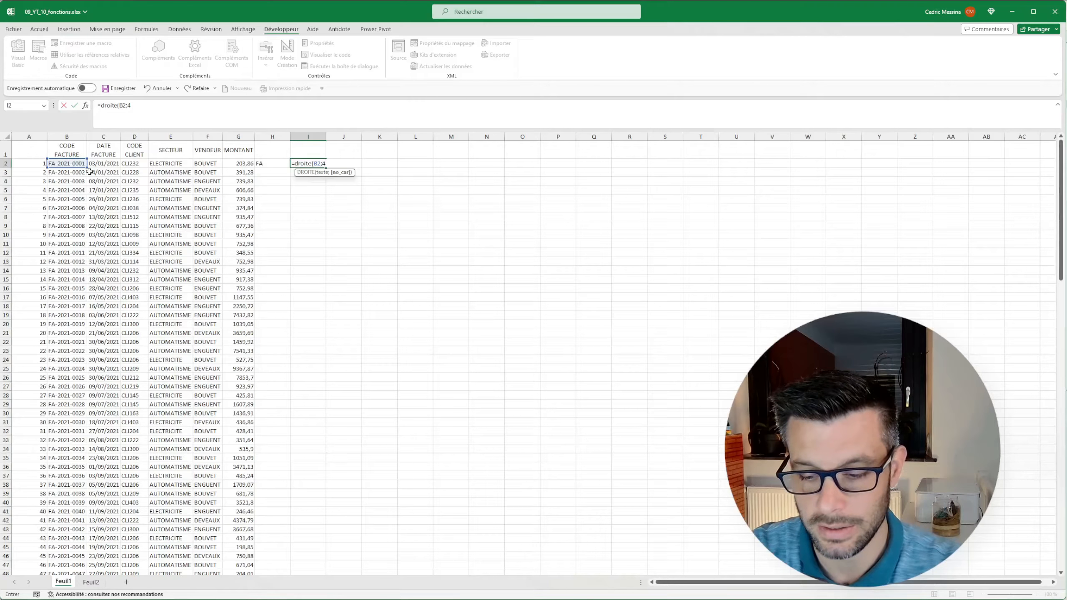
pyautogui.write('4)')
pyautogui.press('Return')
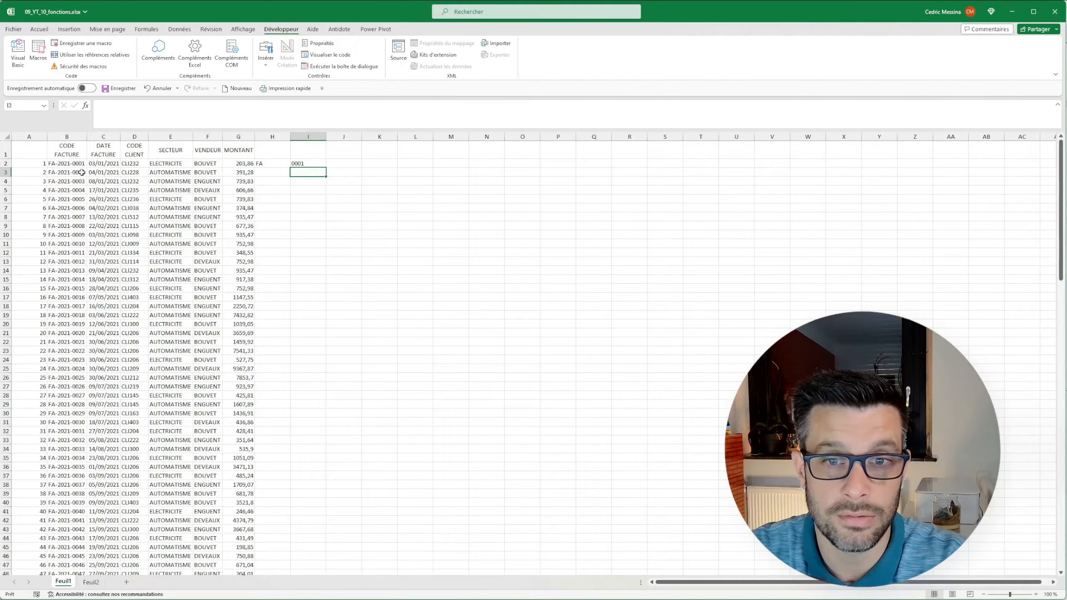
# Extract the year from the invoice code in J2 with =STXT(B2;4;4), and fill the formulas in H2:J2 down to row 8.
pyautogui.click(344, 164)
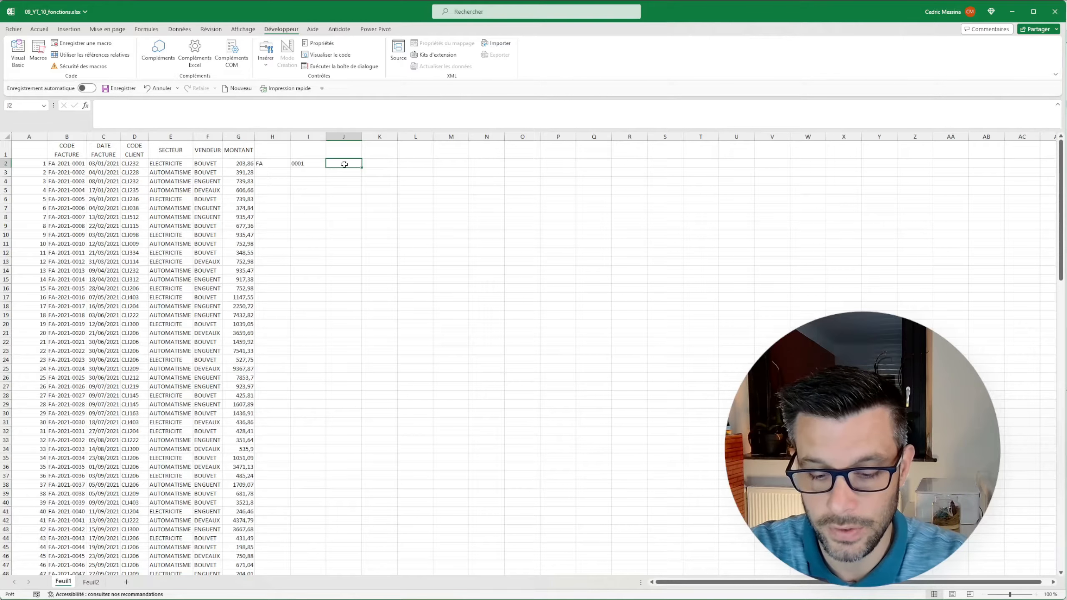
pyautogui.write('=st')
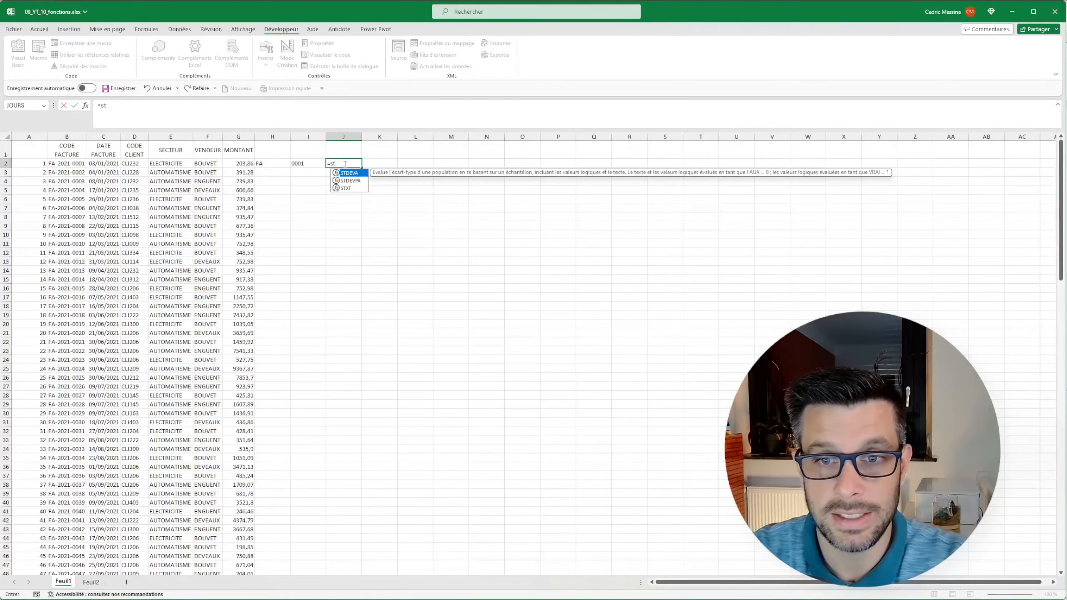
pyautogui.click(344, 189)
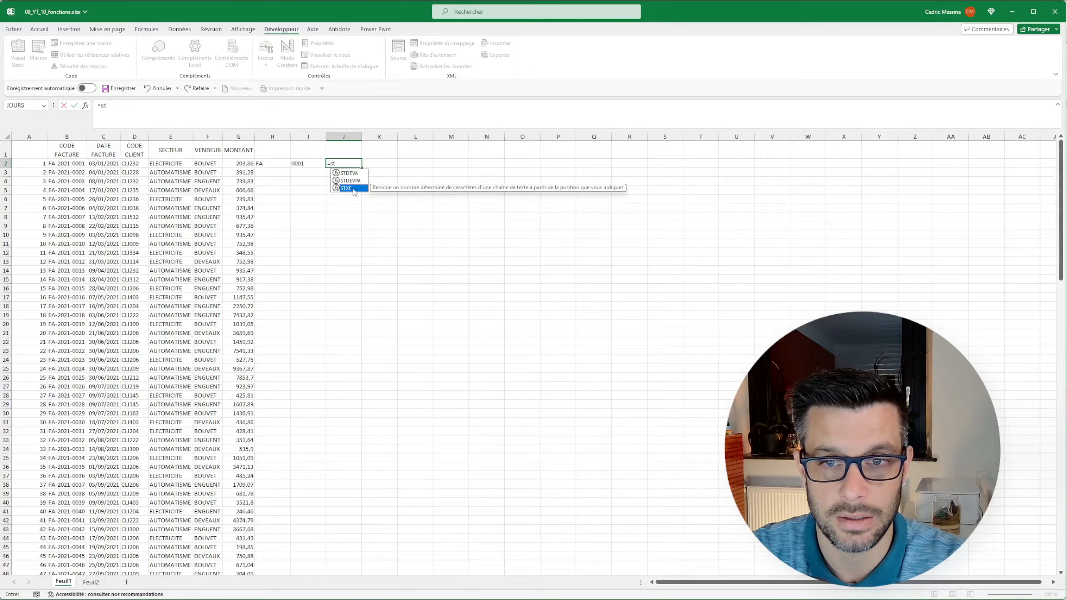
pyautogui.write('xt')
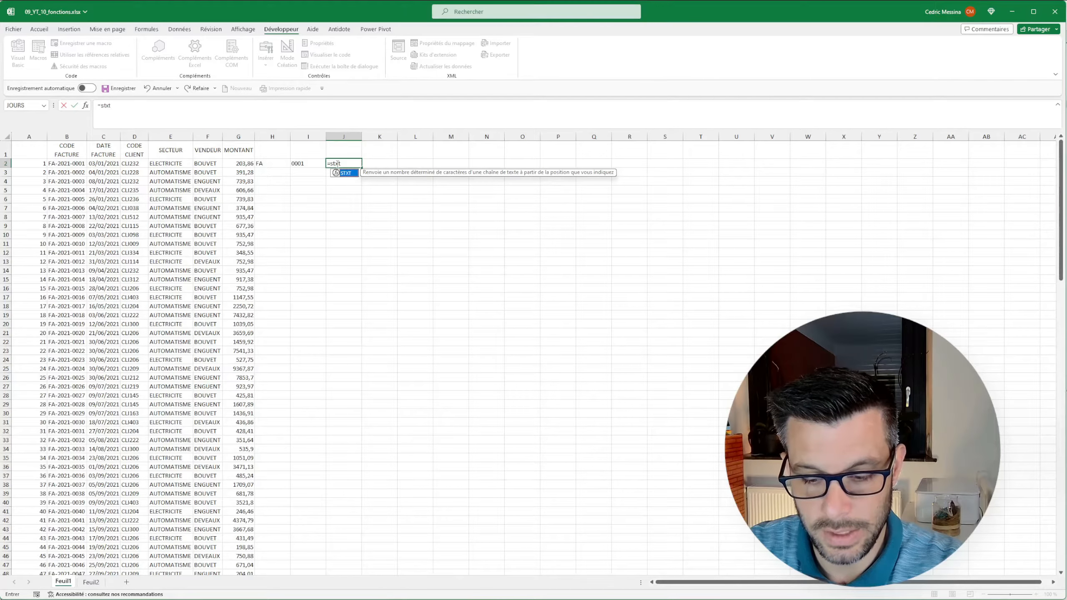
pyautogui.write('(')
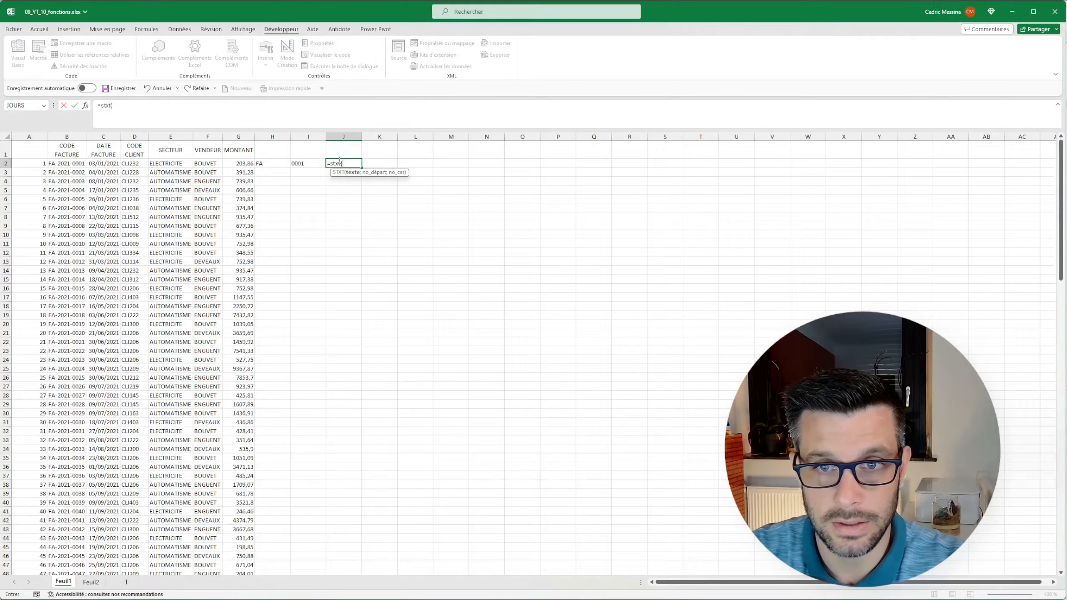
pyautogui.click(62, 164)
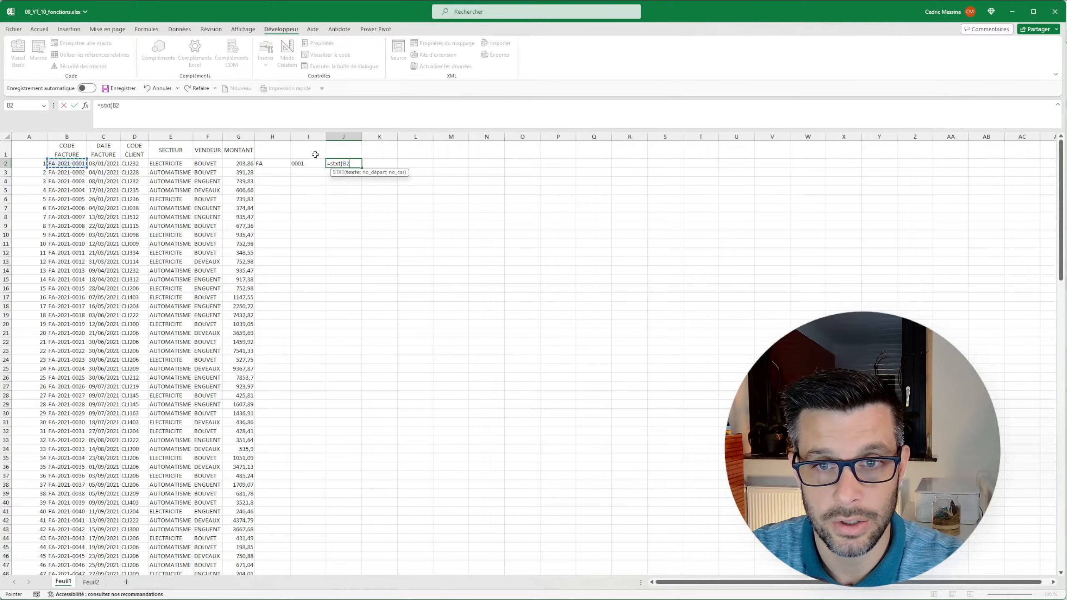
pyautogui.write('.')
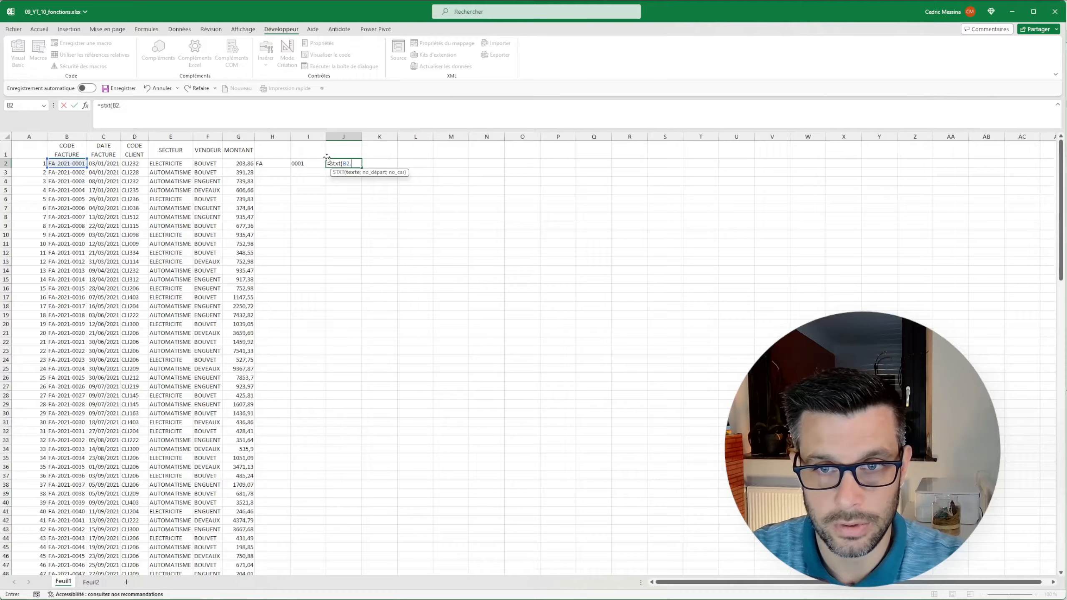
pyautogui.press('BackSpace')
pyautogui.write(';4')
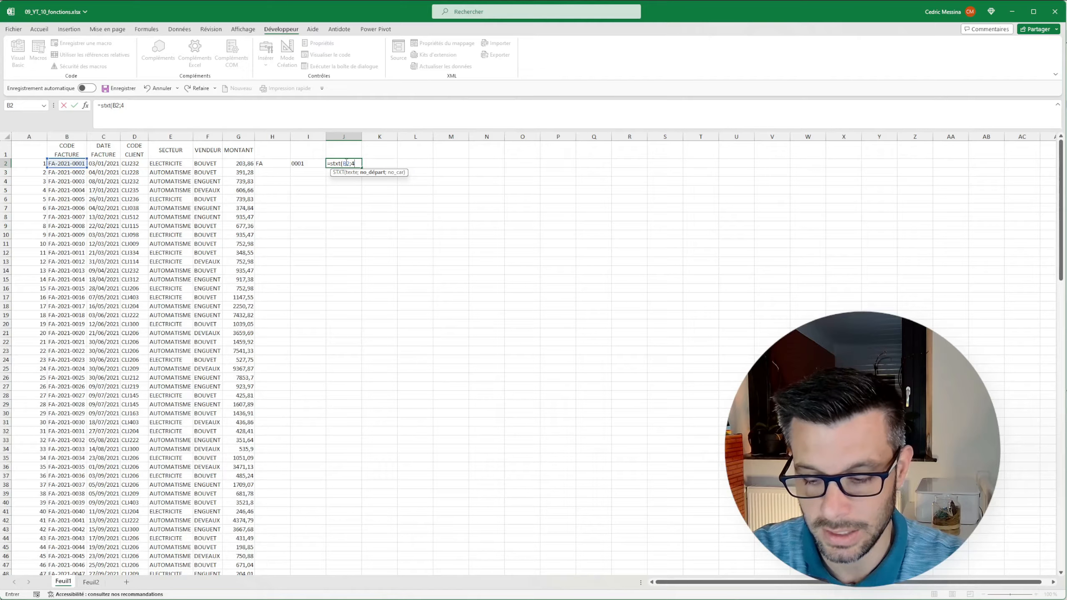
pyautogui.write(';')
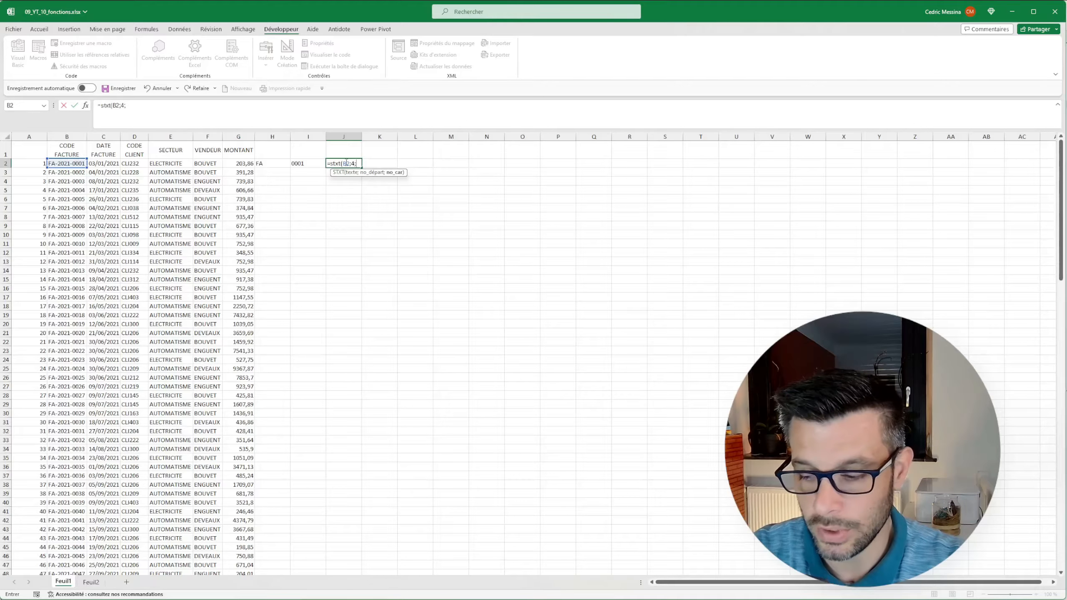
pyautogui.write('4')
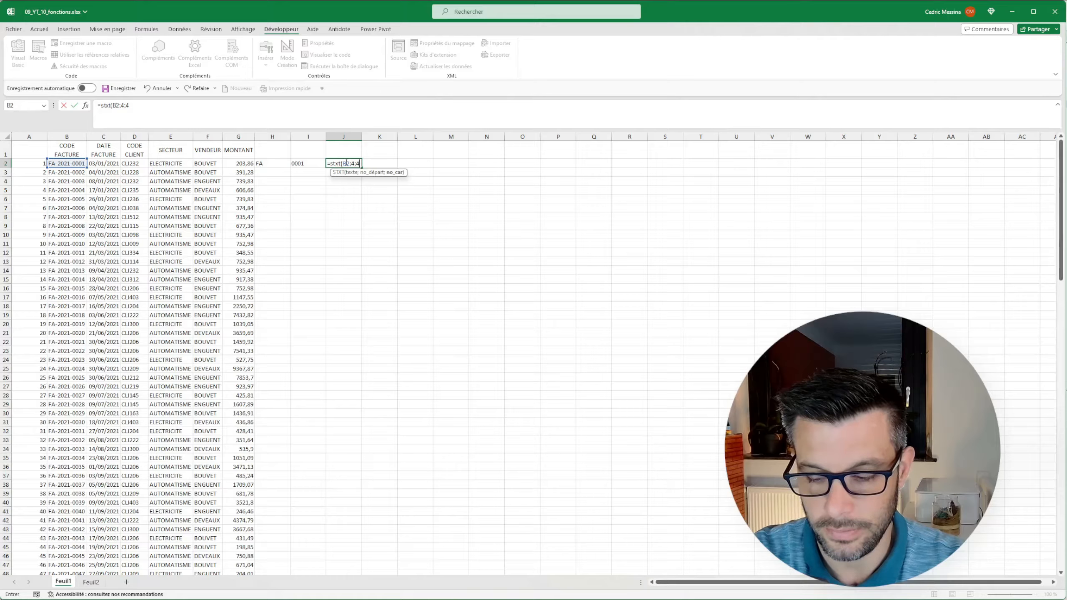
pyautogui.write(')')
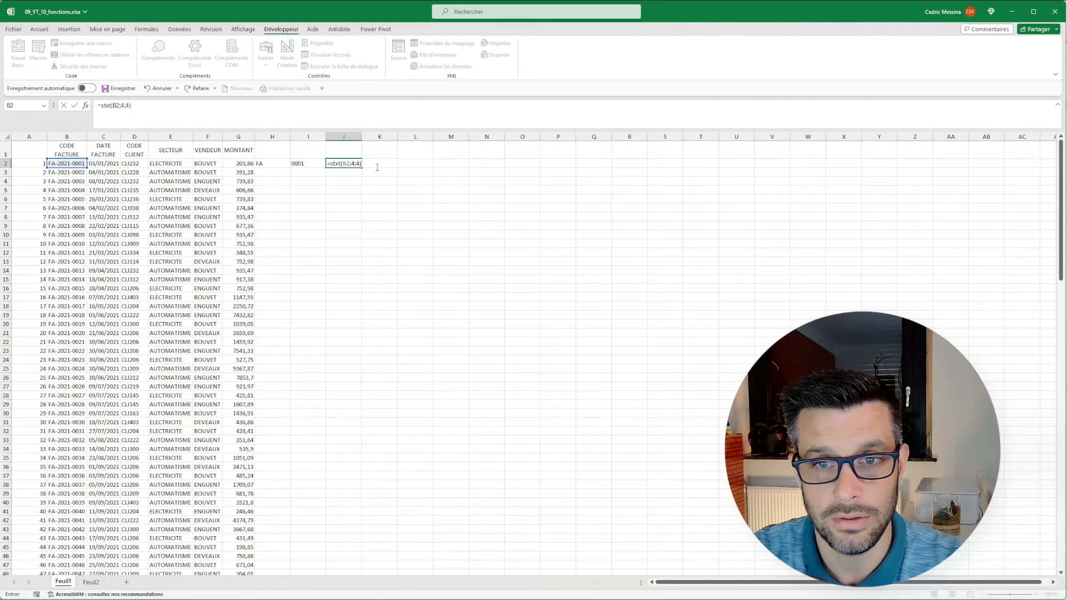
pyautogui.press('Return')
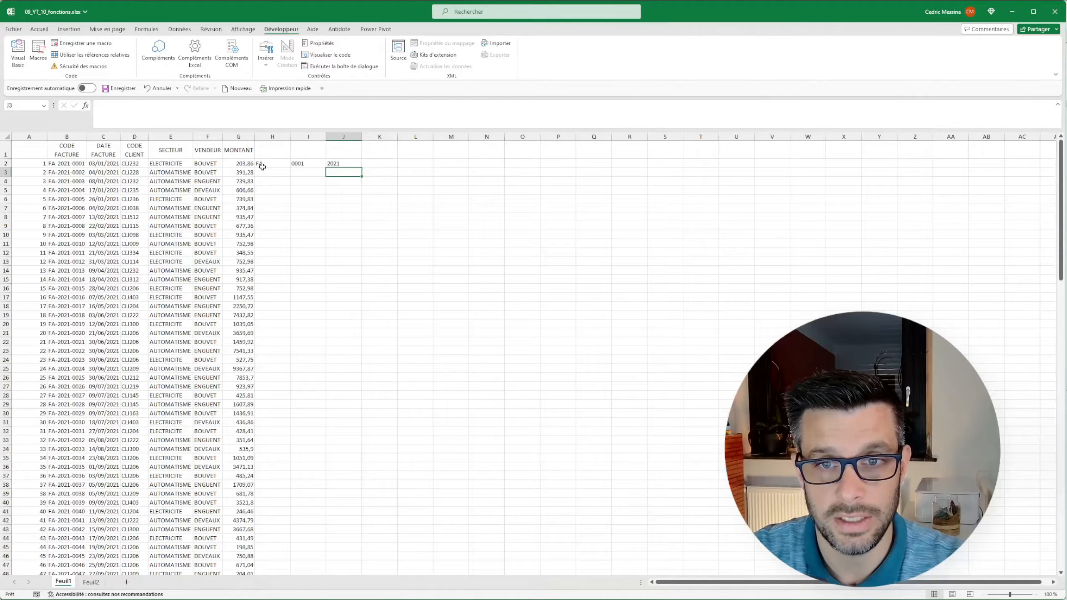
pyautogui.moveTo(268, 164); pyautogui.dragTo(362, 221)
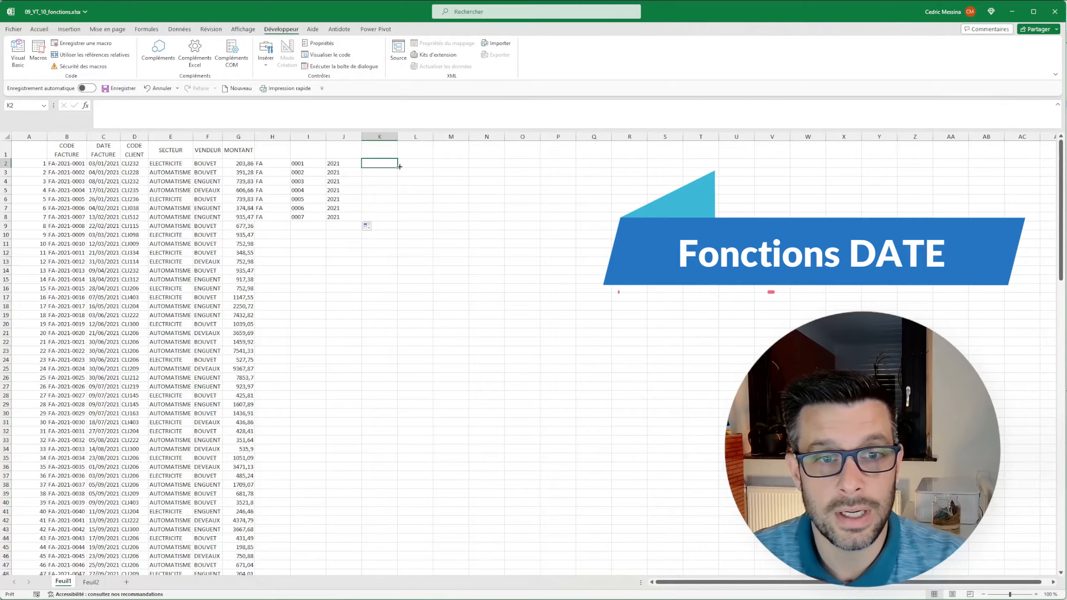
# Enter =JOURSEM(C2;2) in K2 to get the weekday number of the invoice date, counting from Monday.
pyautogui.moveTo(103, 164); pyautogui.dragTo(103, 226)
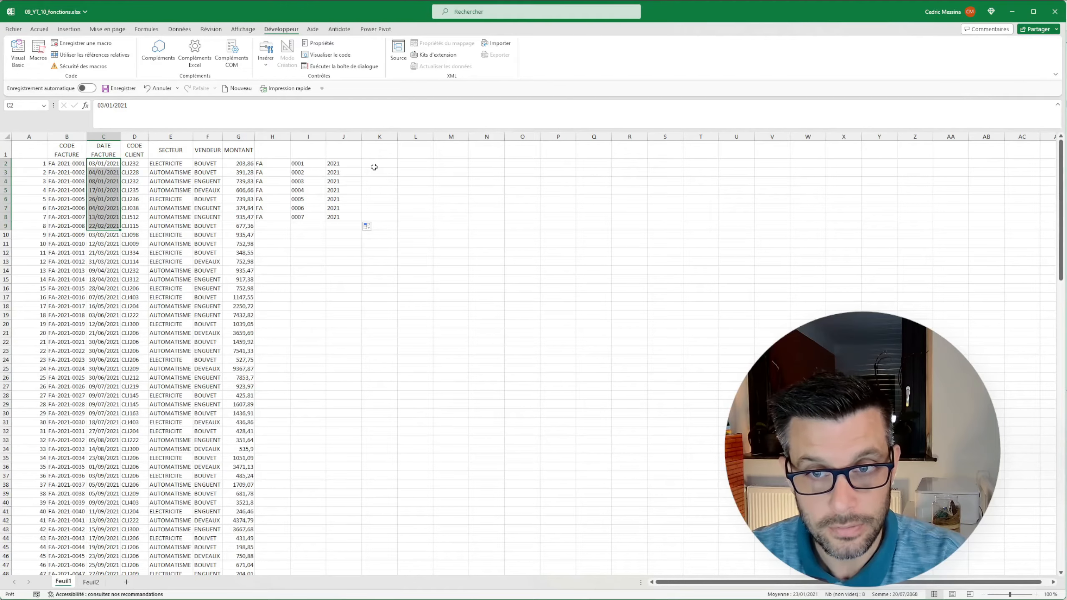
pyautogui.click(374, 167)
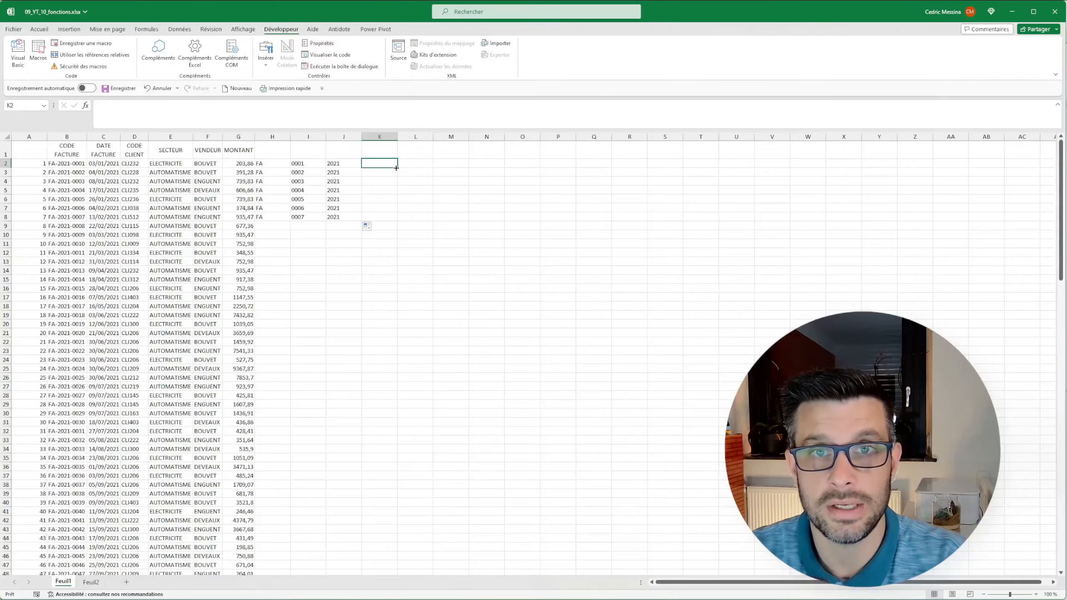
pyautogui.write('=jour')
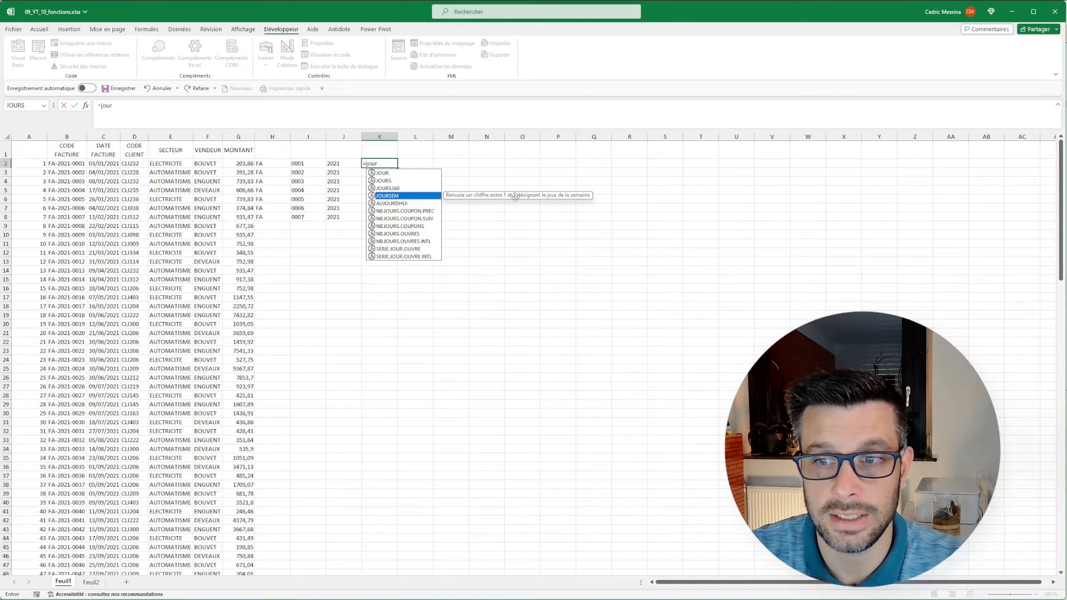
pyautogui.click(379, 163)
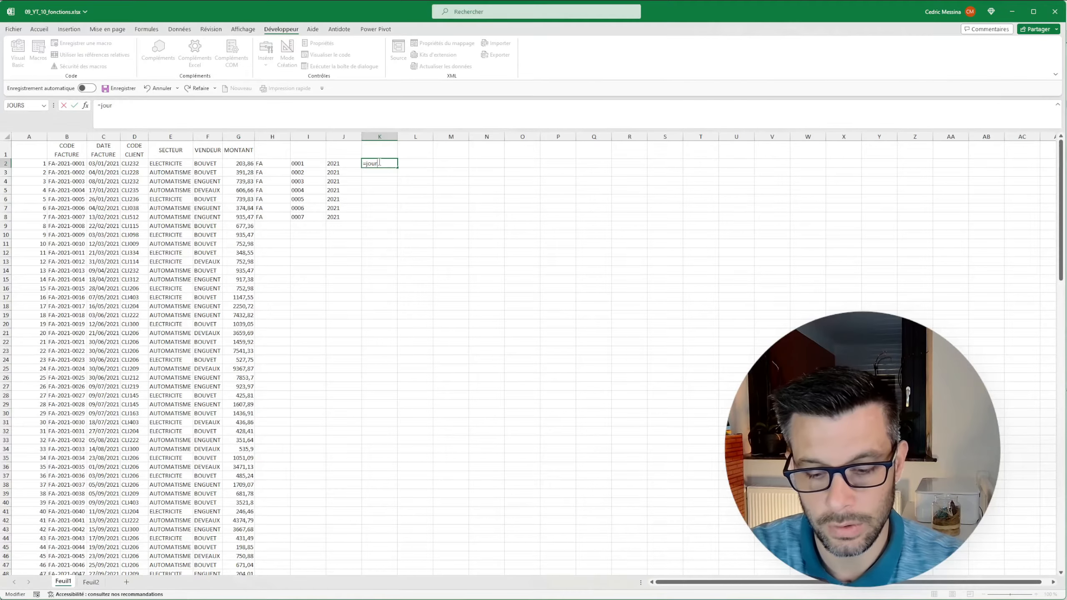
pyautogui.write('sem(')
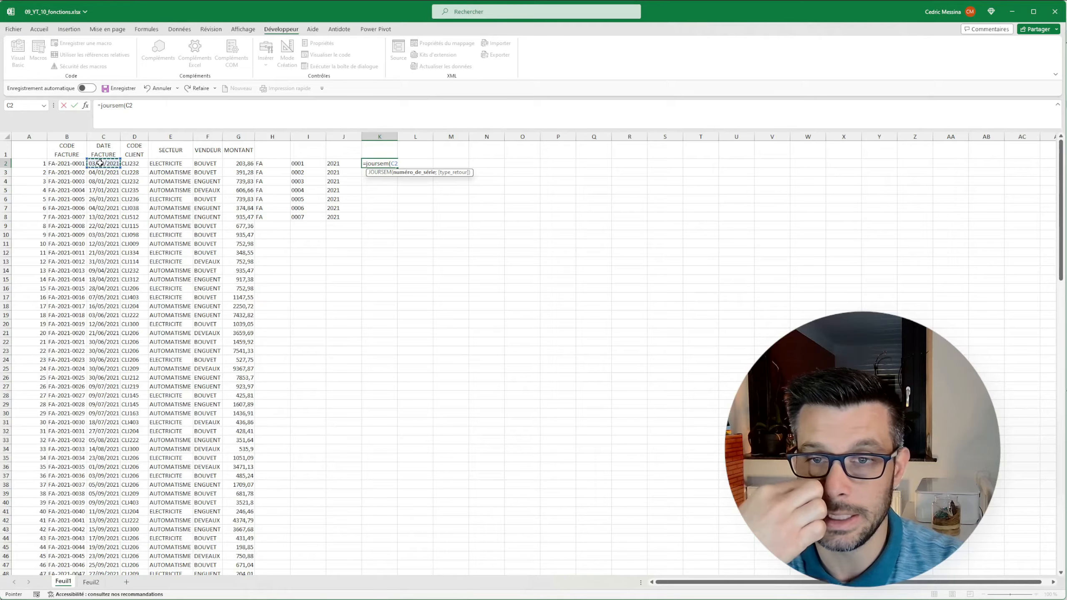
pyautogui.click(100, 163)
pyautogui.write(';2')
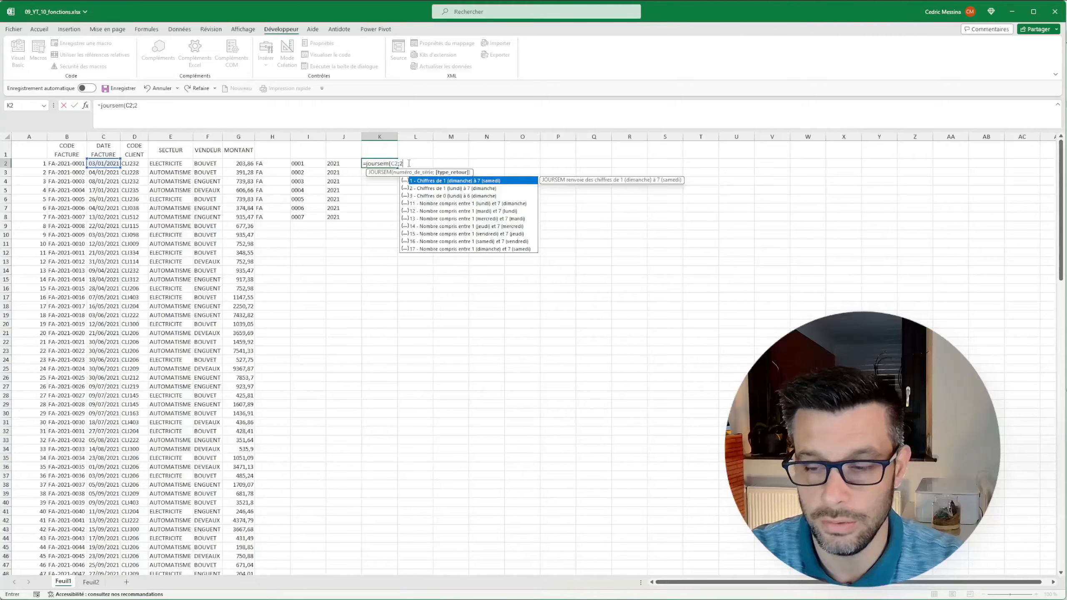
pyautogui.write(')')
pyautogui.press('Return')
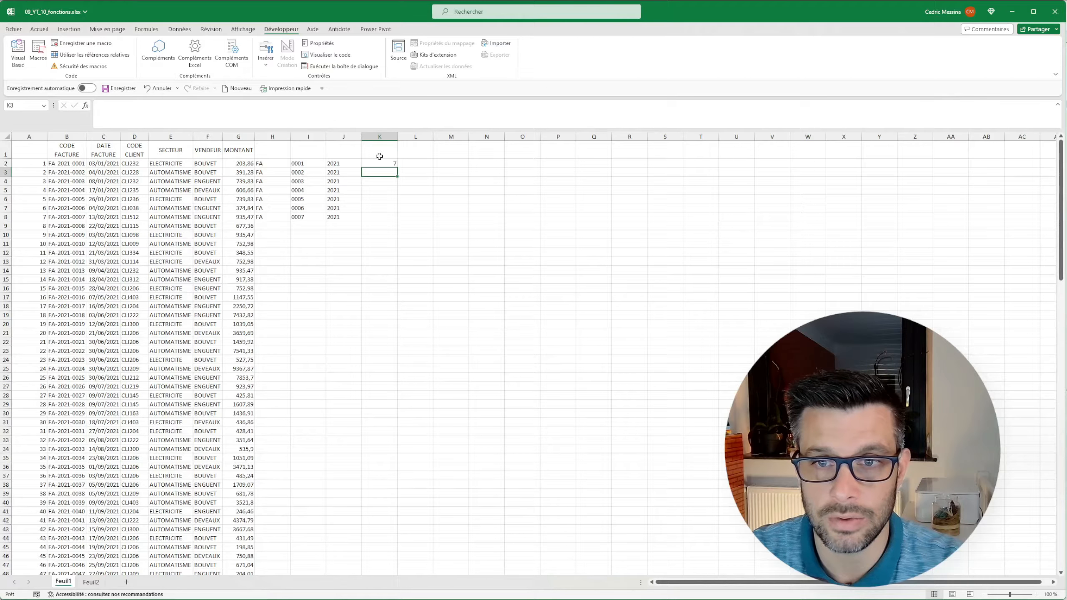
# Fill the weekday formula from K2 down to K8 and compare the results with the invoice dates in column C.
pyautogui.click(395, 163)
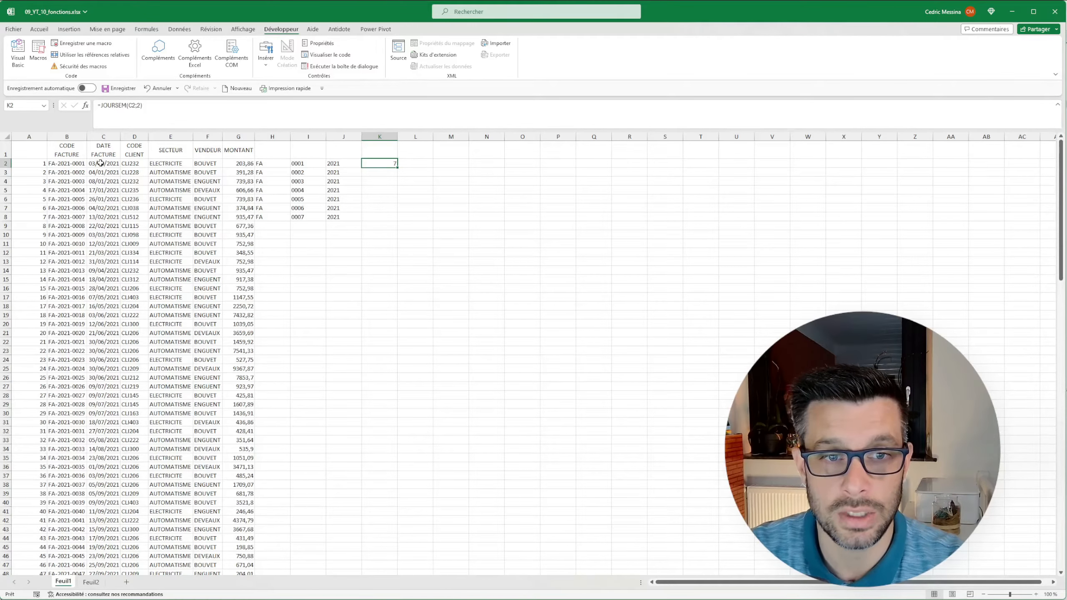
pyautogui.moveTo(397, 167); pyautogui.dragTo(380, 214)
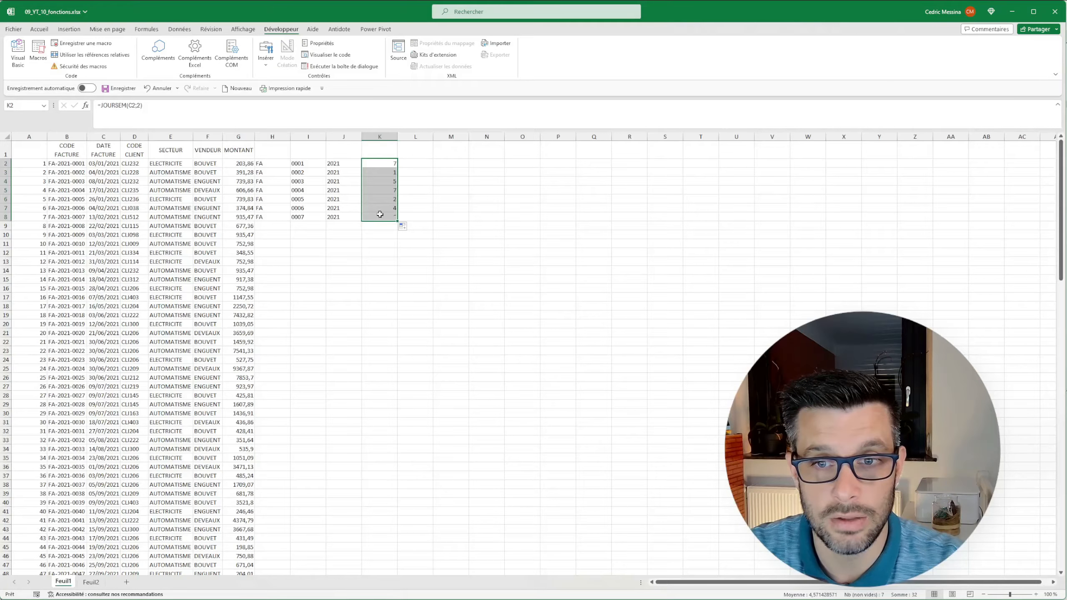
pyautogui.click(381, 171)
pyautogui.click(100, 164)
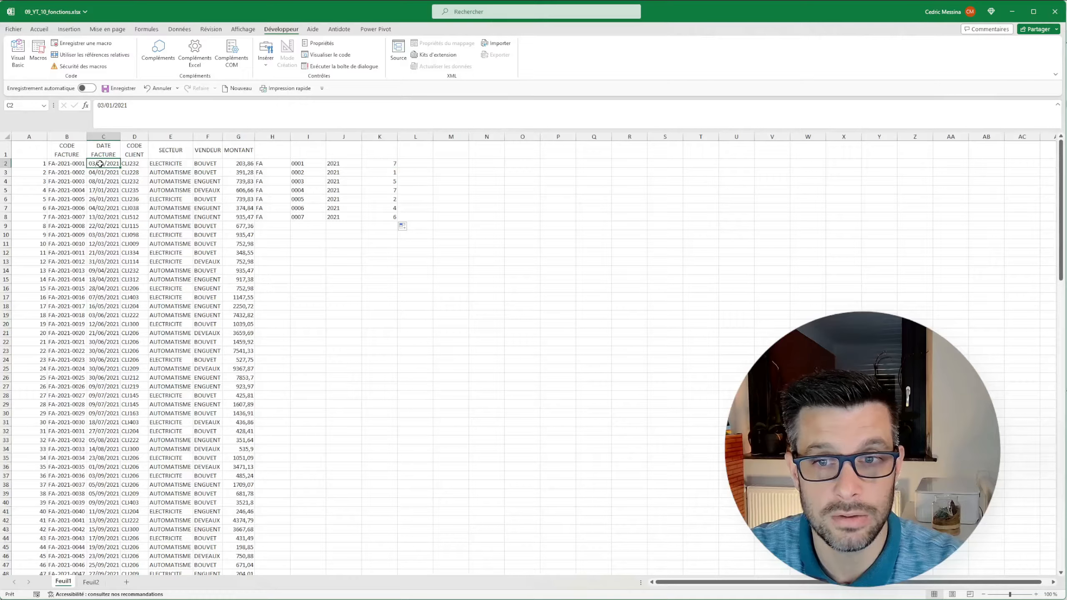
pyautogui.click(94, 171)
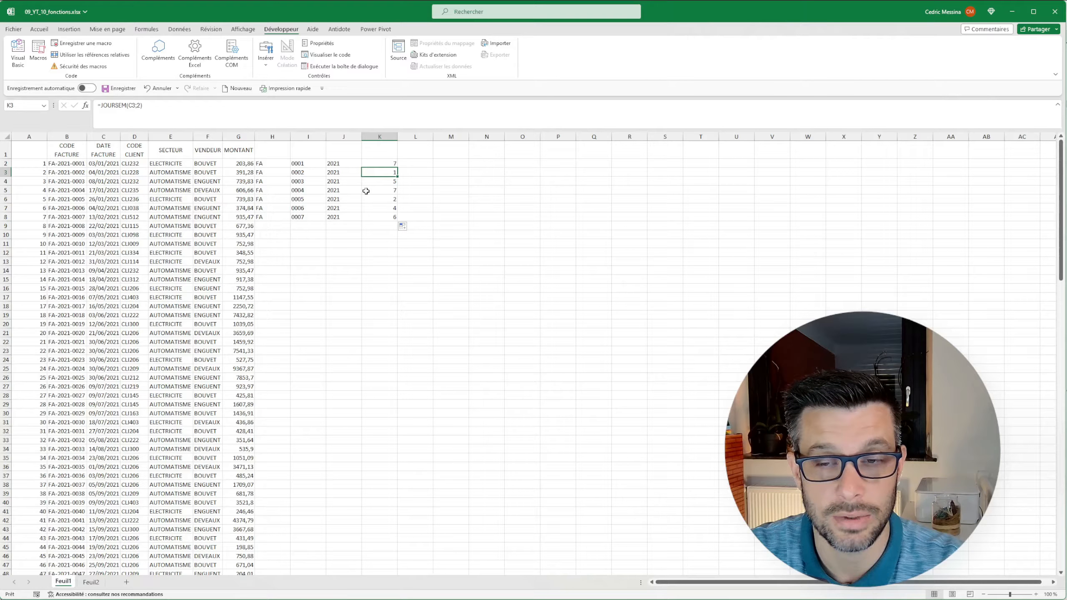
# Get the invoice date's week number in L2 with =NO.SEMAINE(C2;2), weeks starting on Monday, and fill it down to row 8.
pyautogui.click(414, 162)
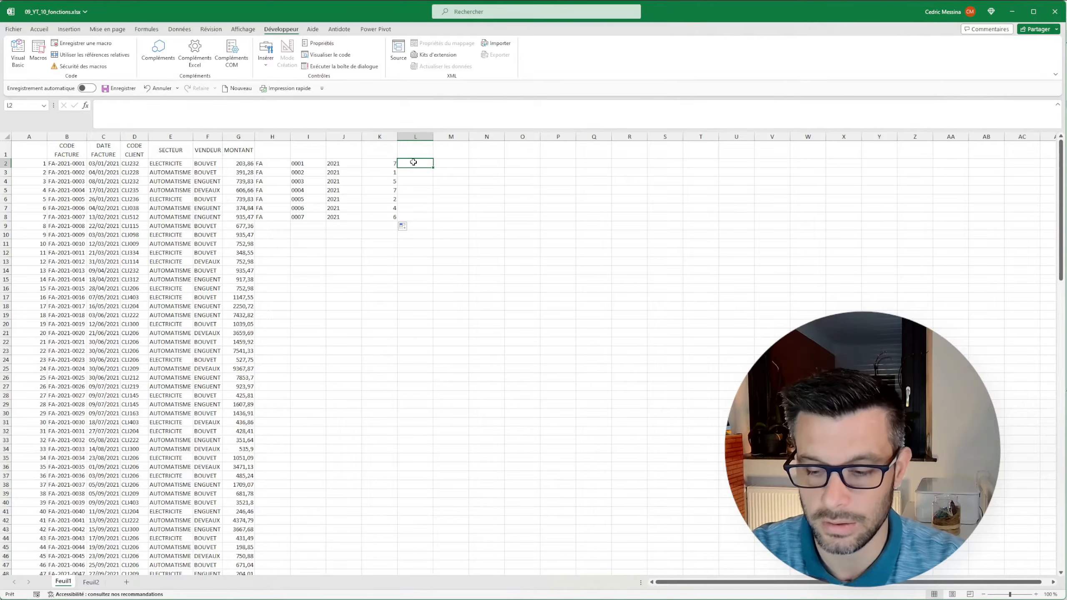
pyautogui.write('=no')
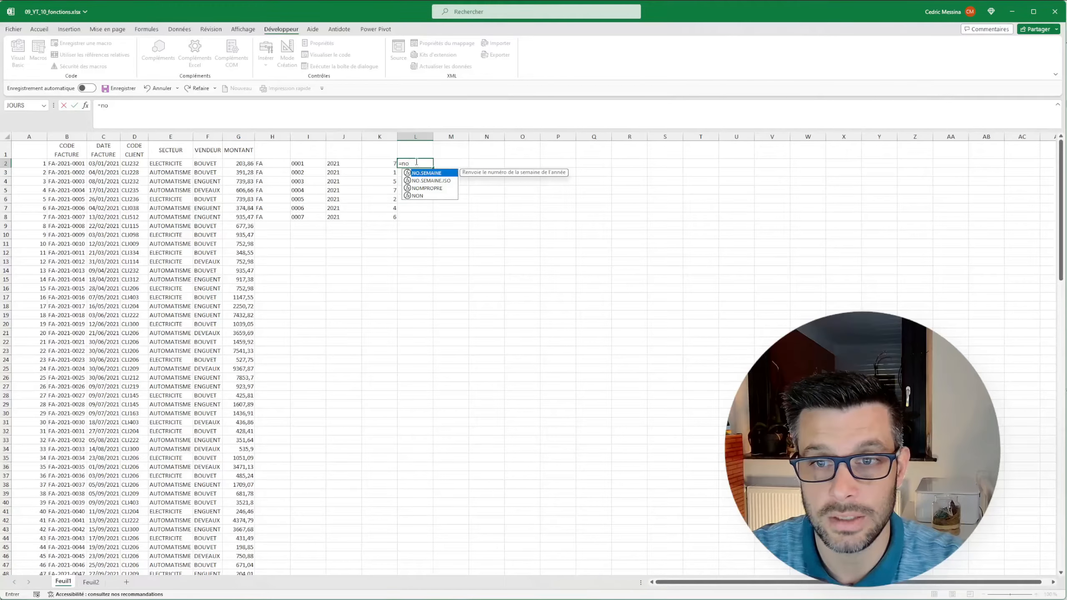
pyautogui.click(417, 162)
pyautogui.write(',semaine(')
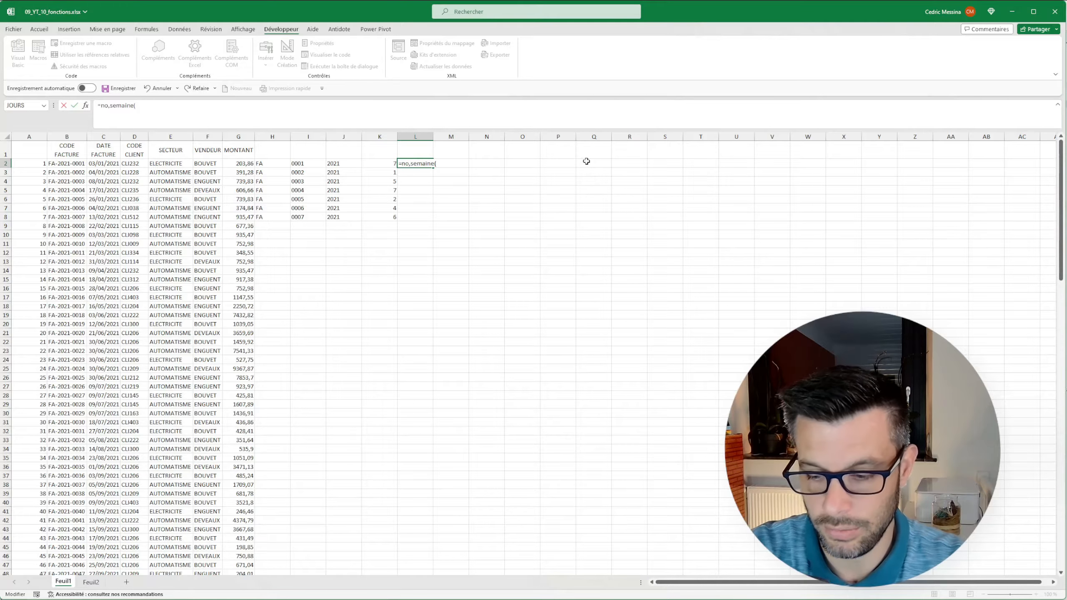
pyautogui.press('BackSpace')
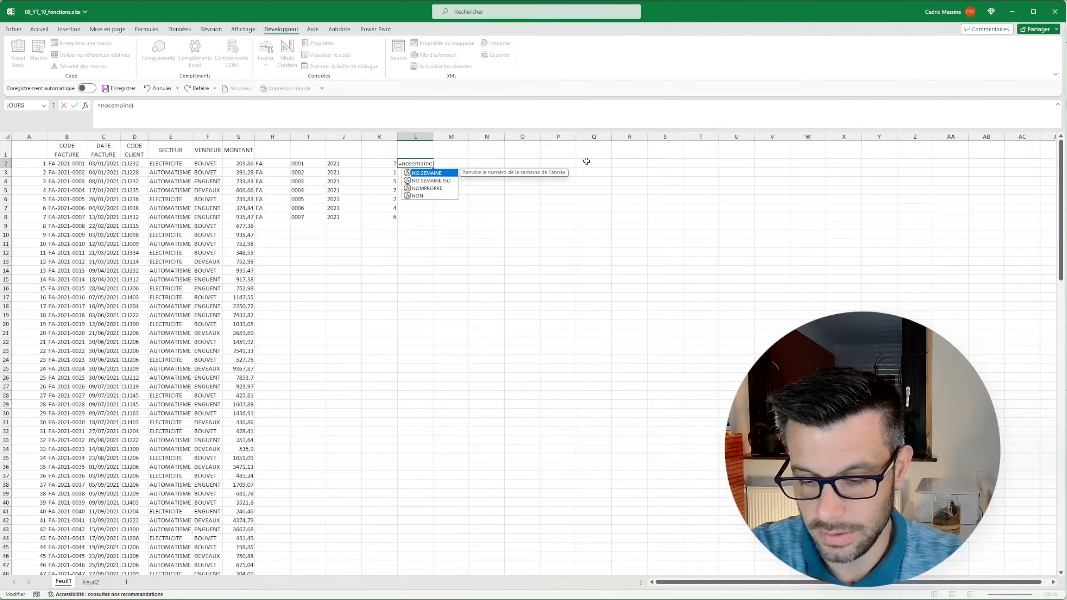
pyautogui.write('.')
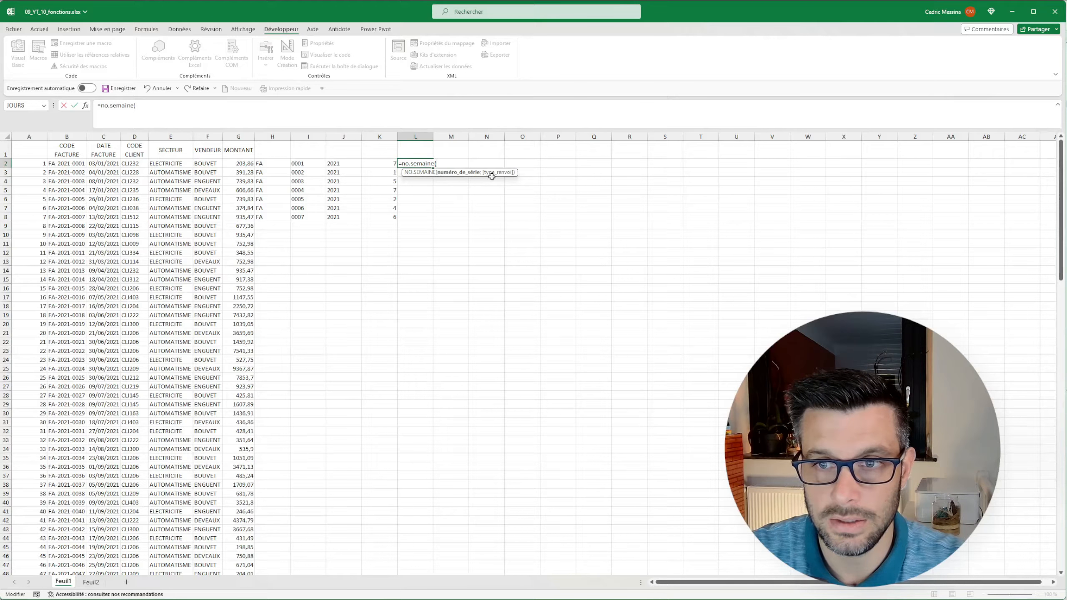
pyautogui.click(101, 163)
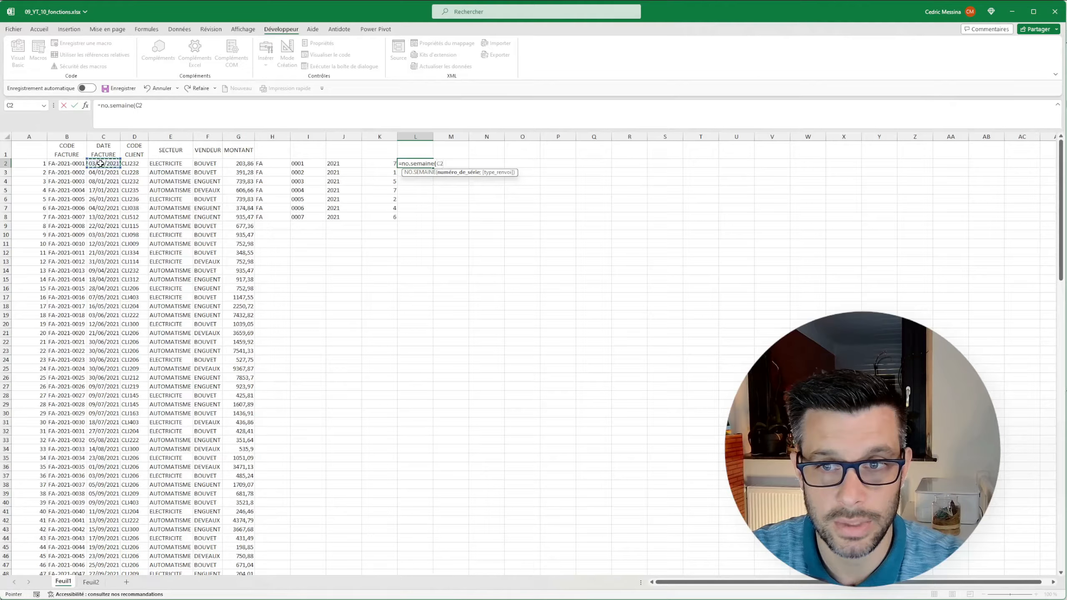
pyautogui.write(';')
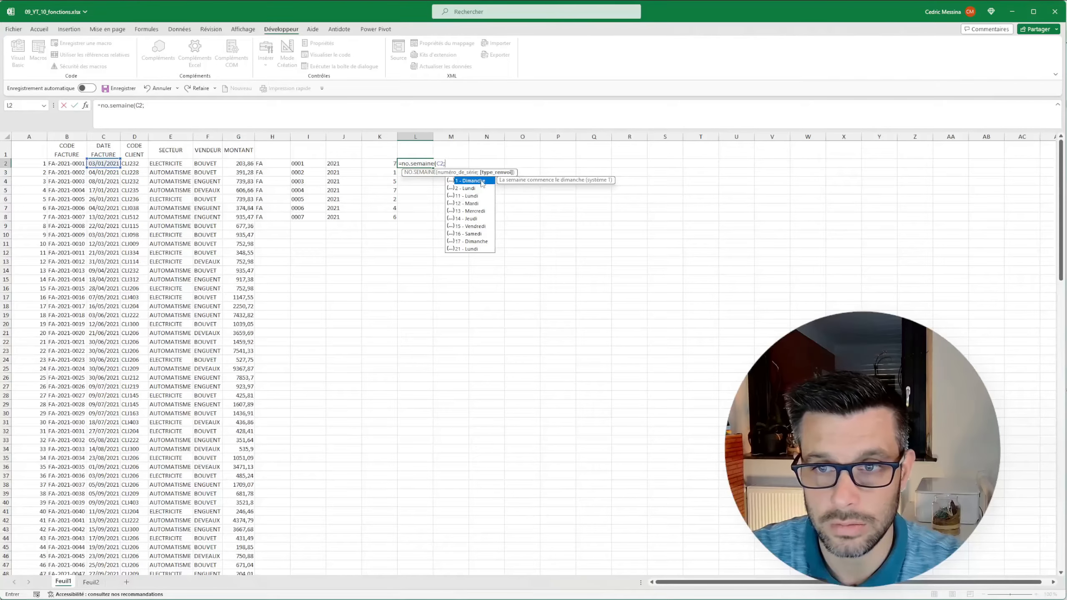
pyautogui.click(466, 189)
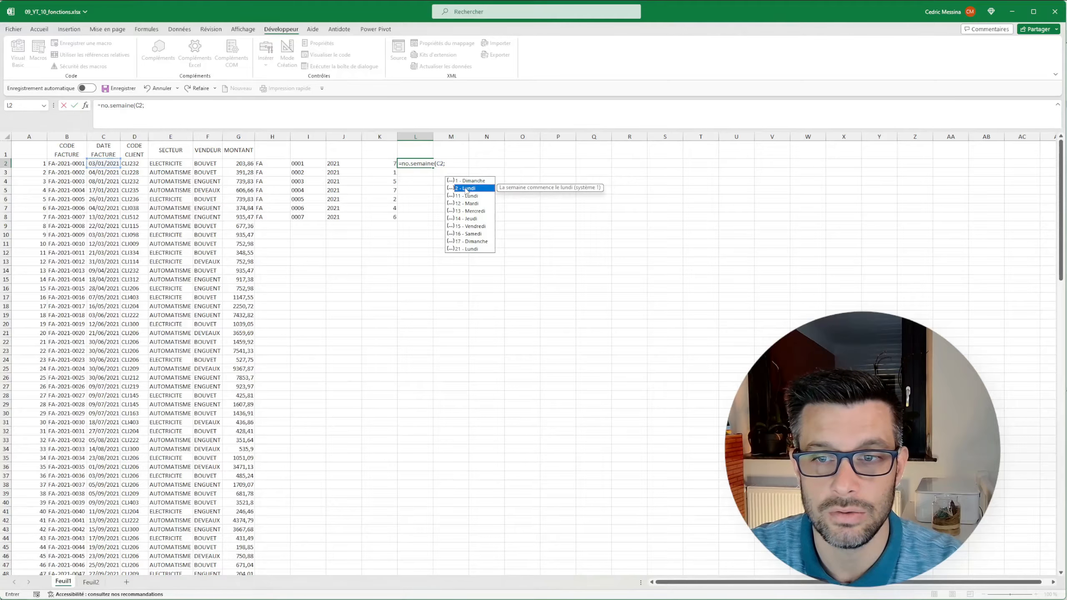
pyautogui.doubleClick(466, 189)
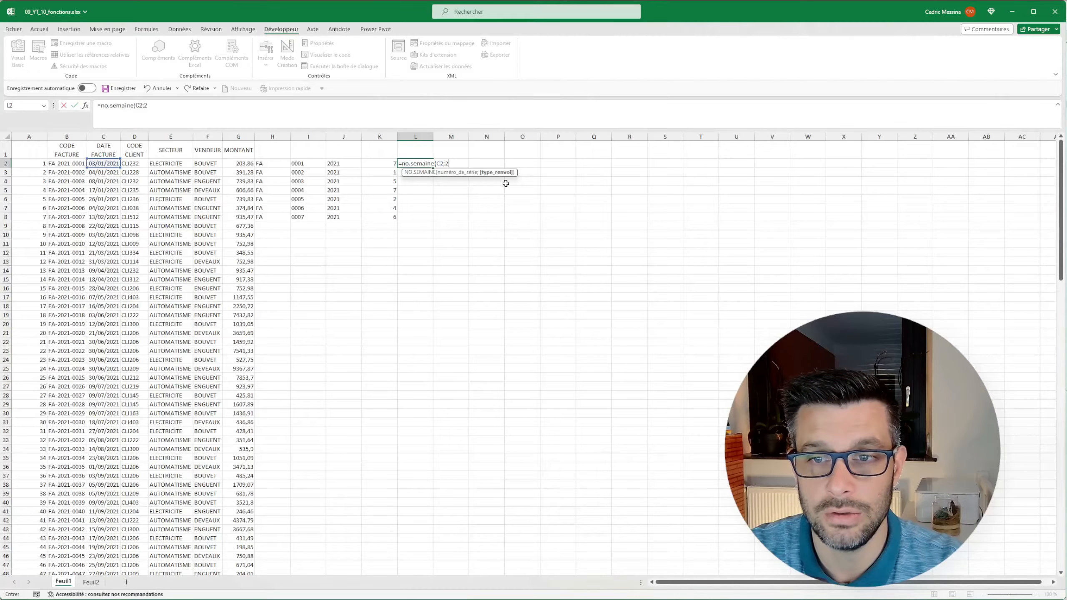
pyautogui.press('Return')
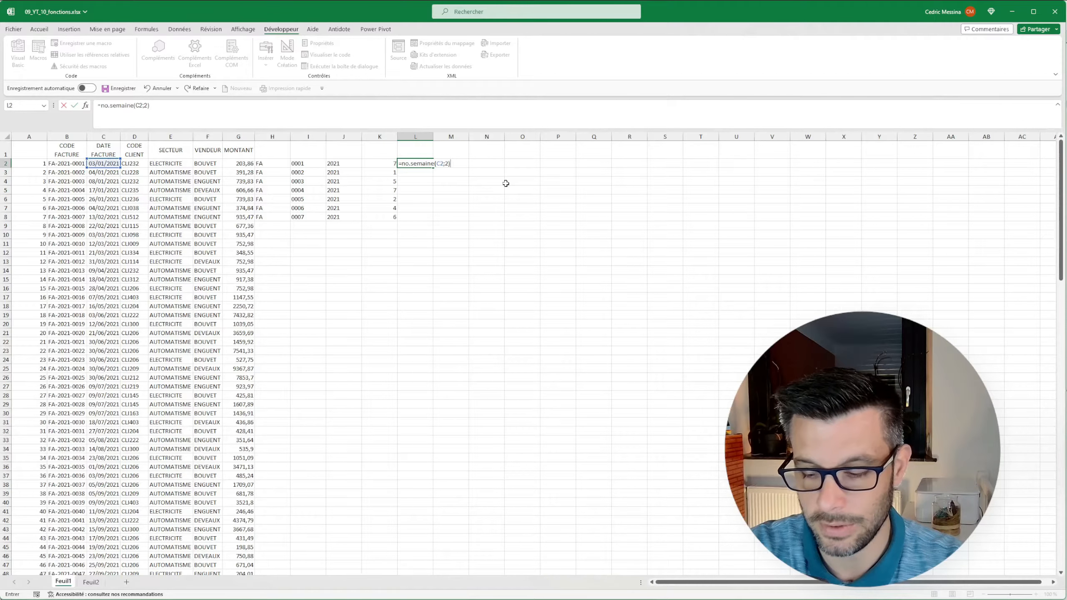
pyautogui.press('Return')
pyautogui.click(416, 164)
pyautogui.moveTo(433, 168)
pyautogui.mouseDown()
pyautogui.moveTo(434, 221)
pyautogui.moveTo(418, 182)
pyautogui.mouseUp()
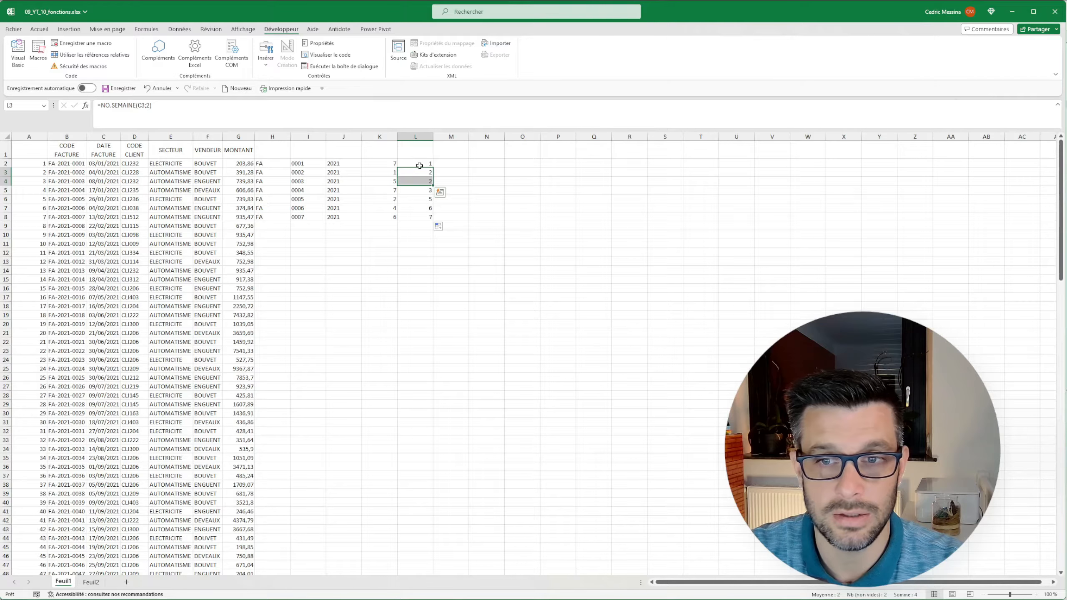
# Enter =JOUR(C2) in M2 to extract the day of the month from the invoice date.
pyautogui.click(449, 163)
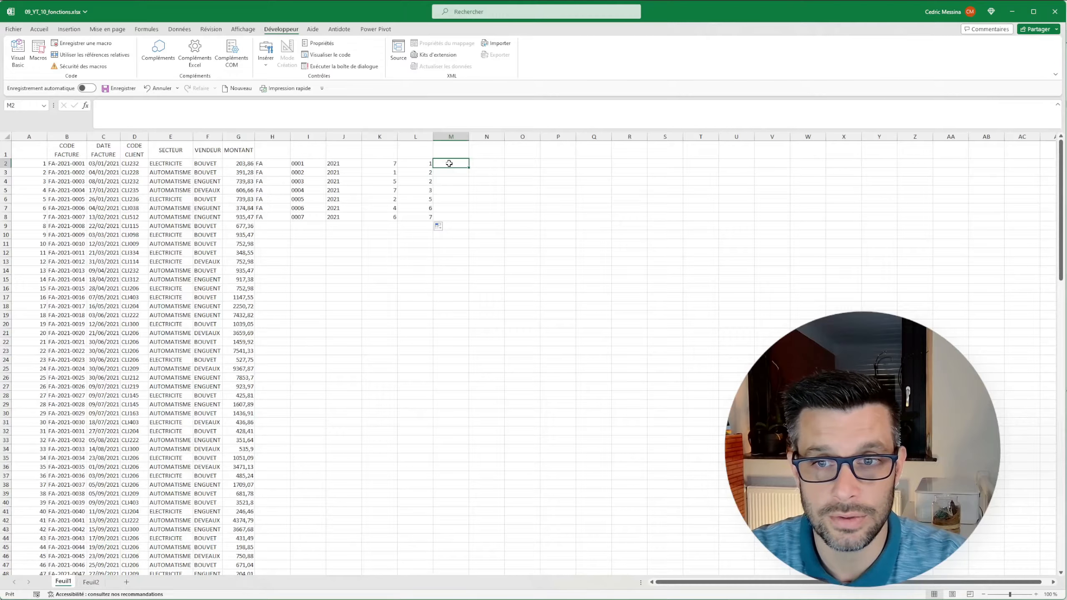
pyautogui.write('=jour')
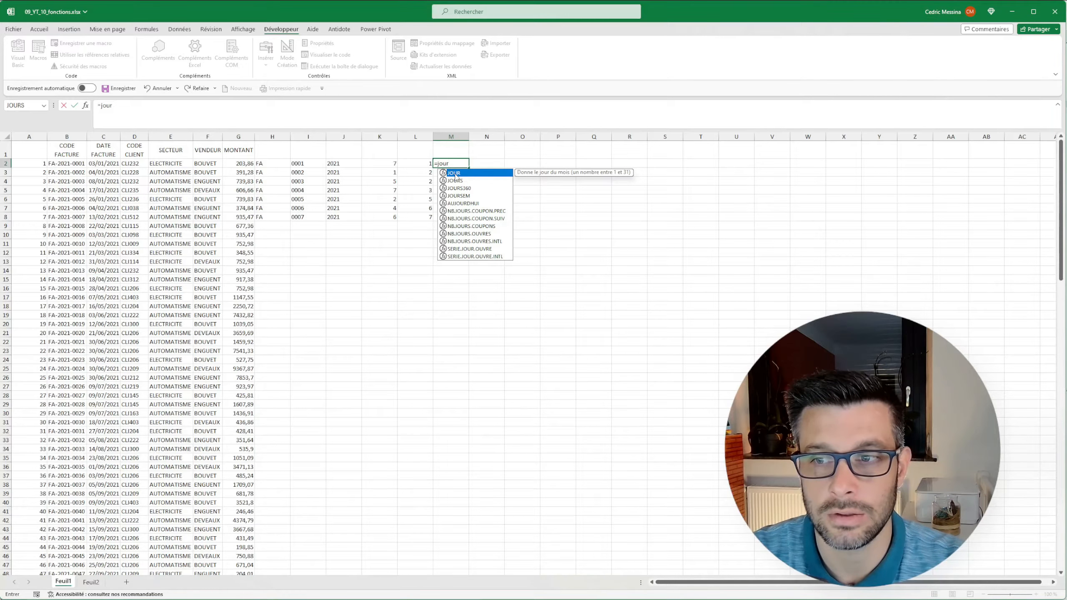
pyautogui.write('(')
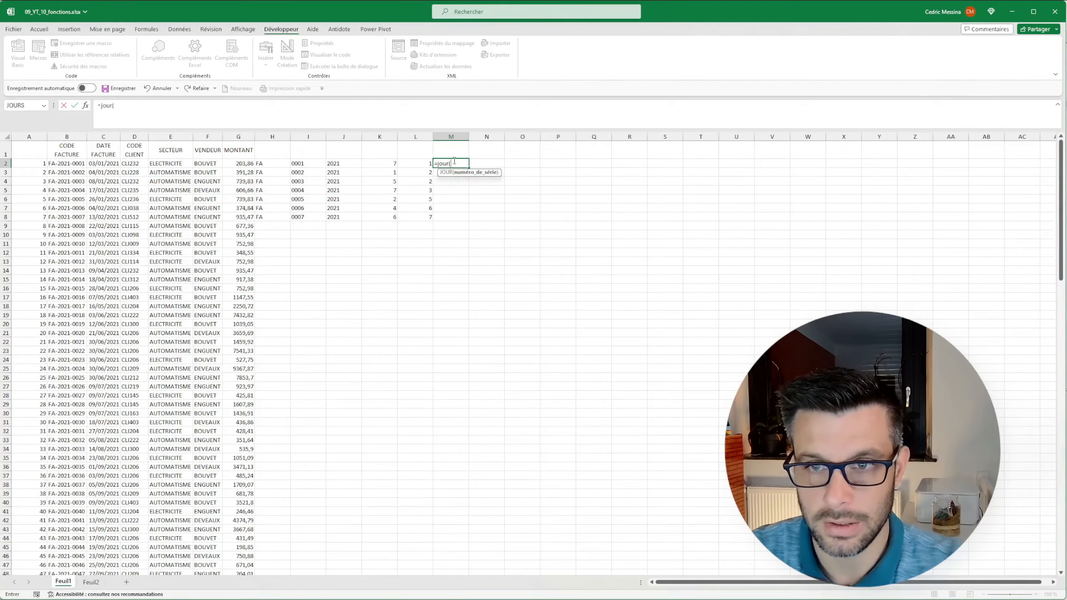
pyautogui.click(99, 166)
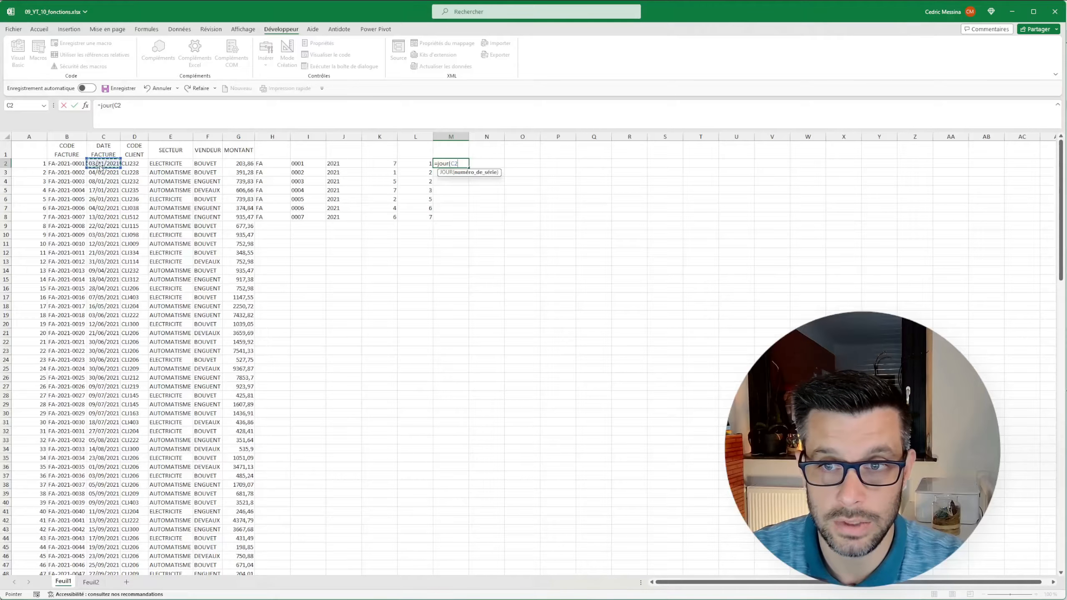
pyautogui.write(')')
pyautogui.press('Return')
# Fill the day formula from M2 down to M8 and compare the results with the invoice dates.
pyautogui.click(453, 166)
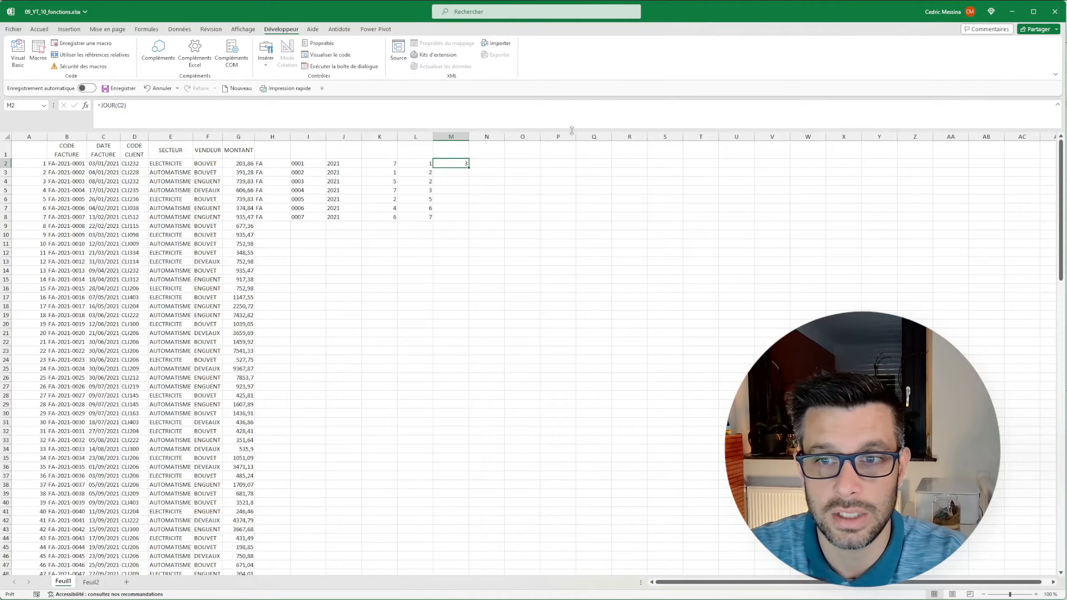
pyautogui.moveTo(470, 166); pyautogui.dragTo(471, 221)
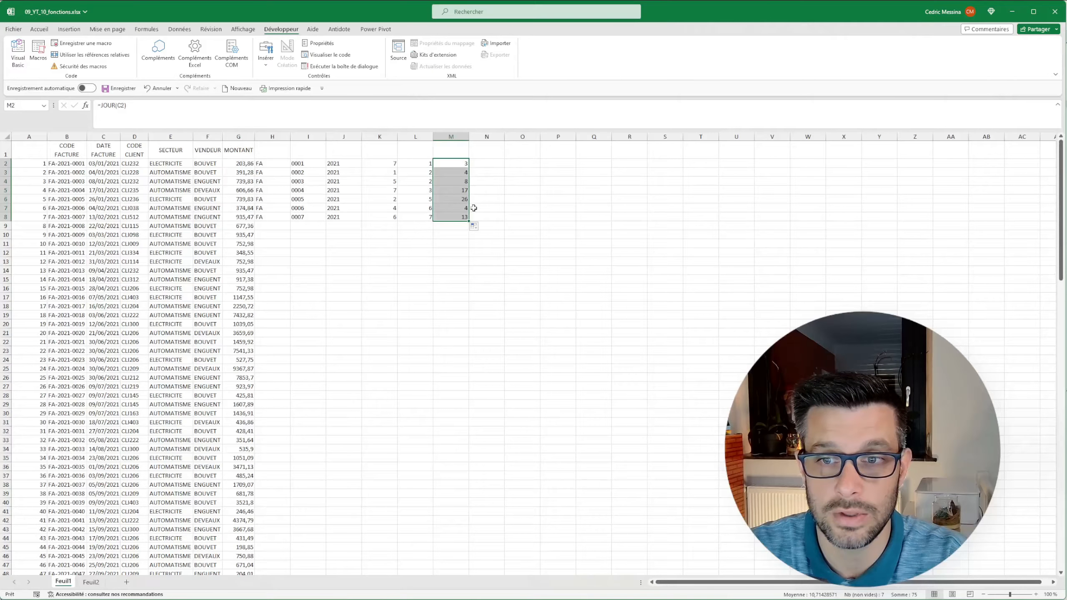
pyautogui.moveTo(117, 217); pyautogui.dragTo(449, 218)
pyautogui.click(438, 162)
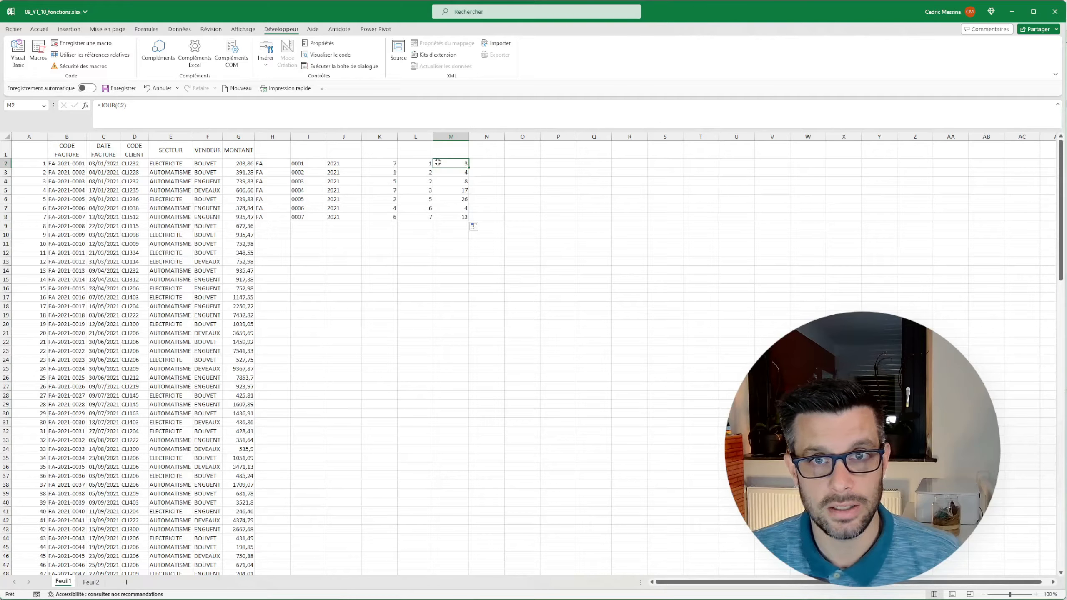
# Enter =SI(G2>250;0,02;0) in N2 to return 0,02 for amounts above 250 and 0 otherwise.
pyautogui.click(496, 164)
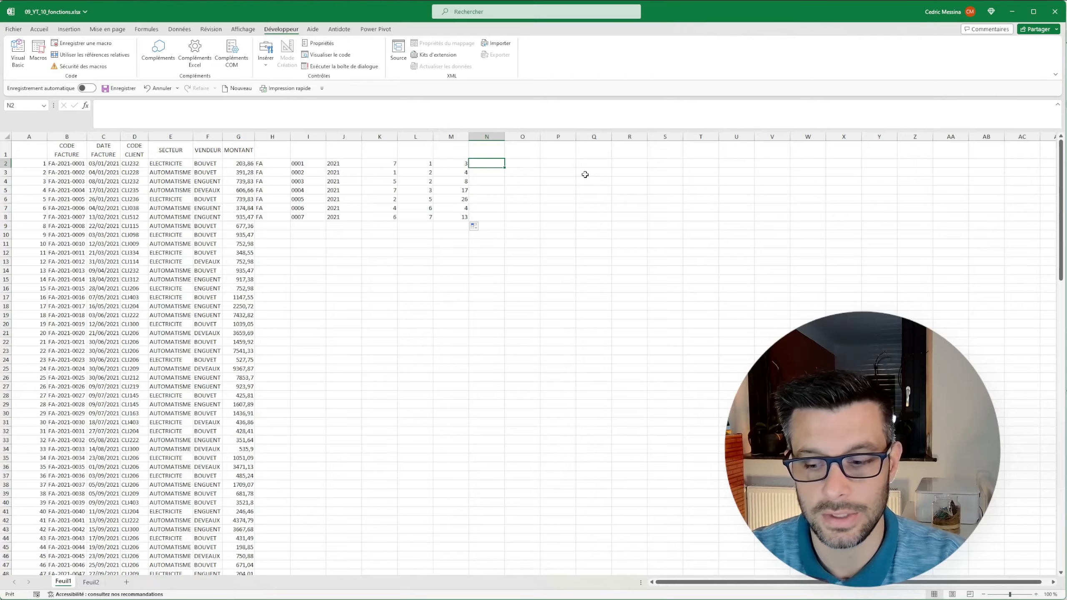
pyautogui.write('=si')
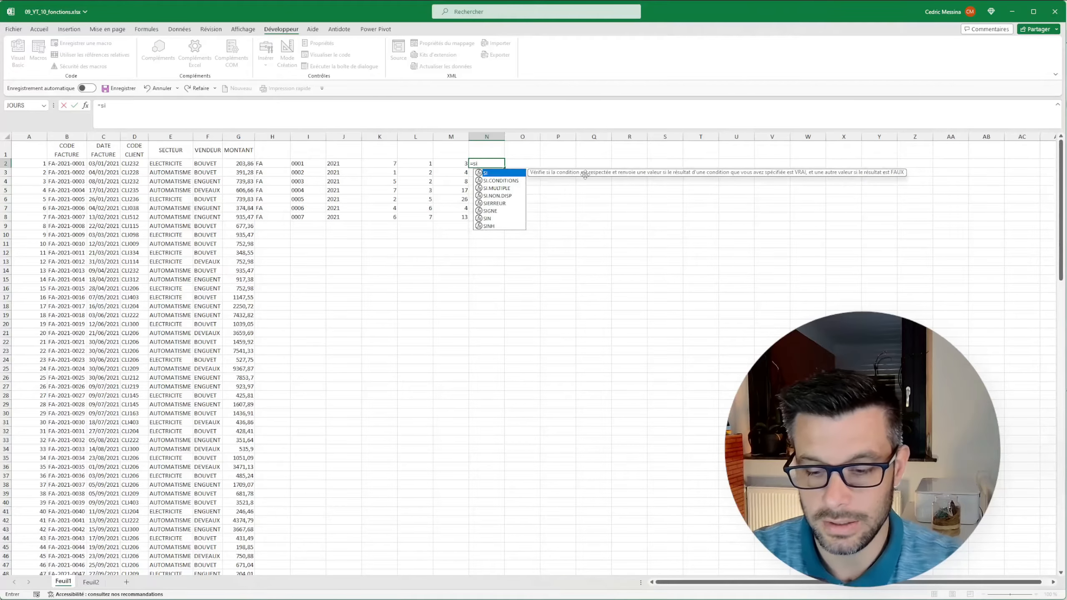
pyautogui.write('(')
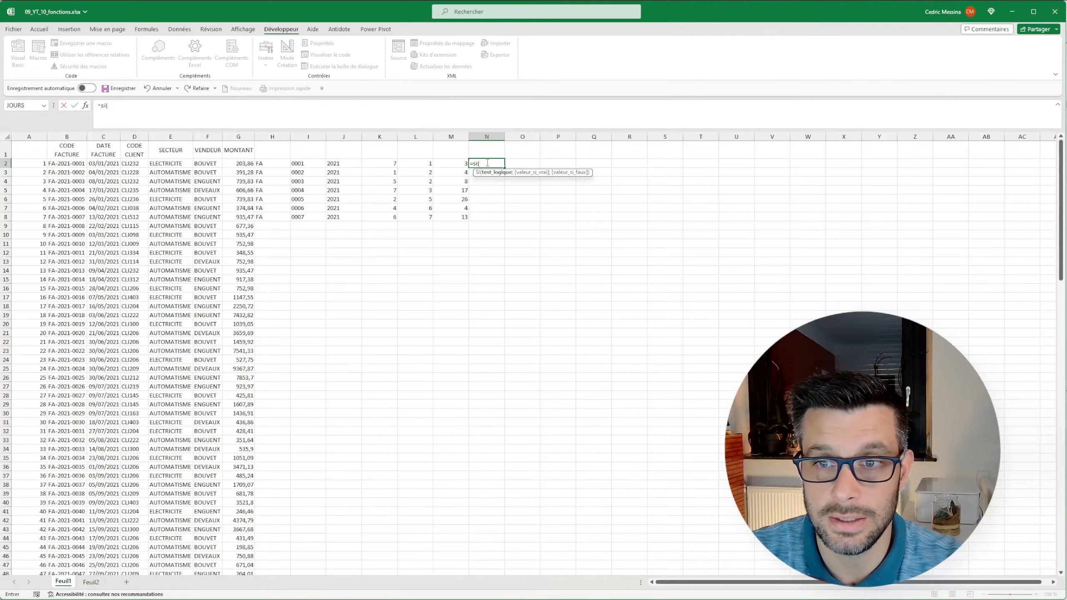
pyautogui.click(230, 164)
pyautogui.write('>')
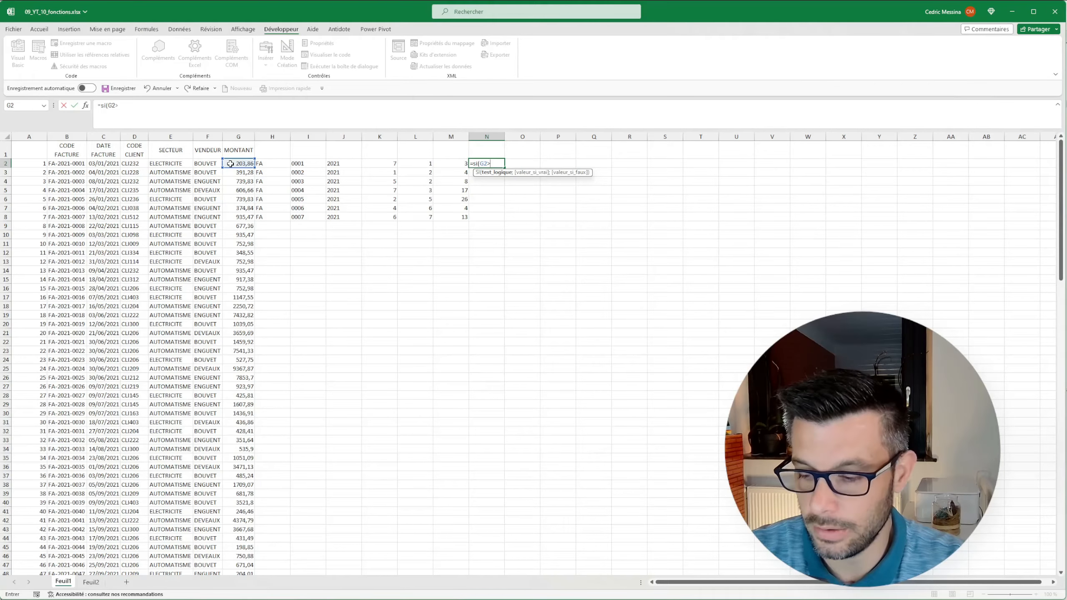
pyautogui.write('250;0,02')
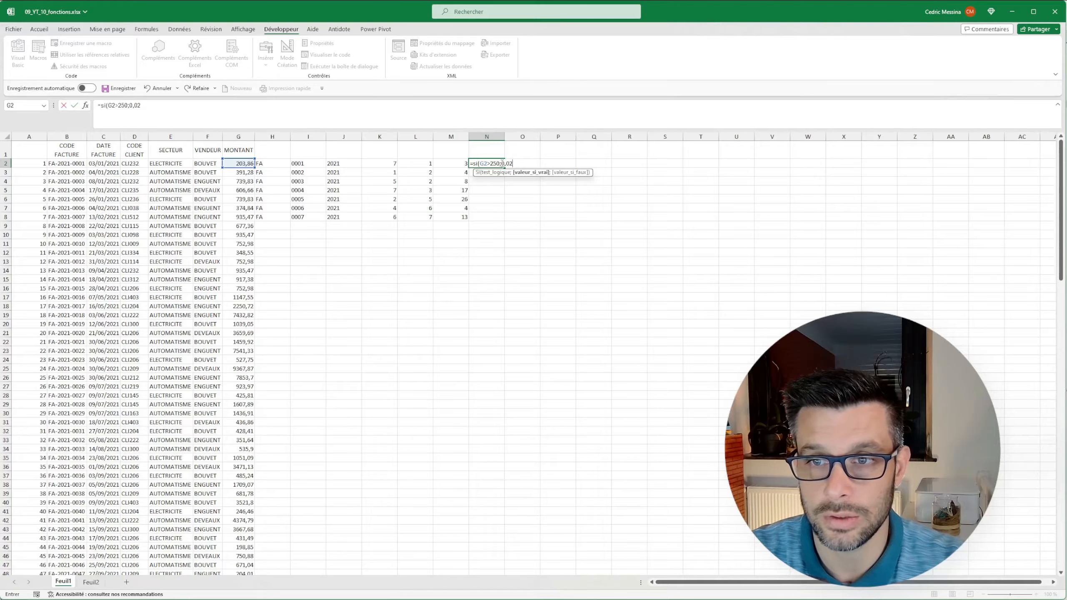
pyautogui.write(';')
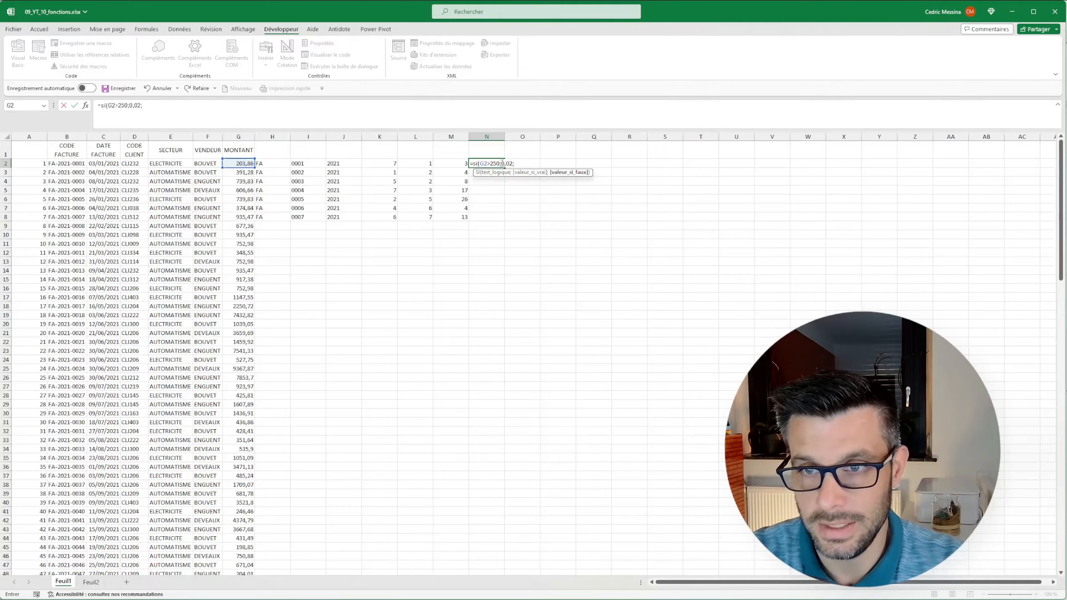
pyautogui.write('0)')
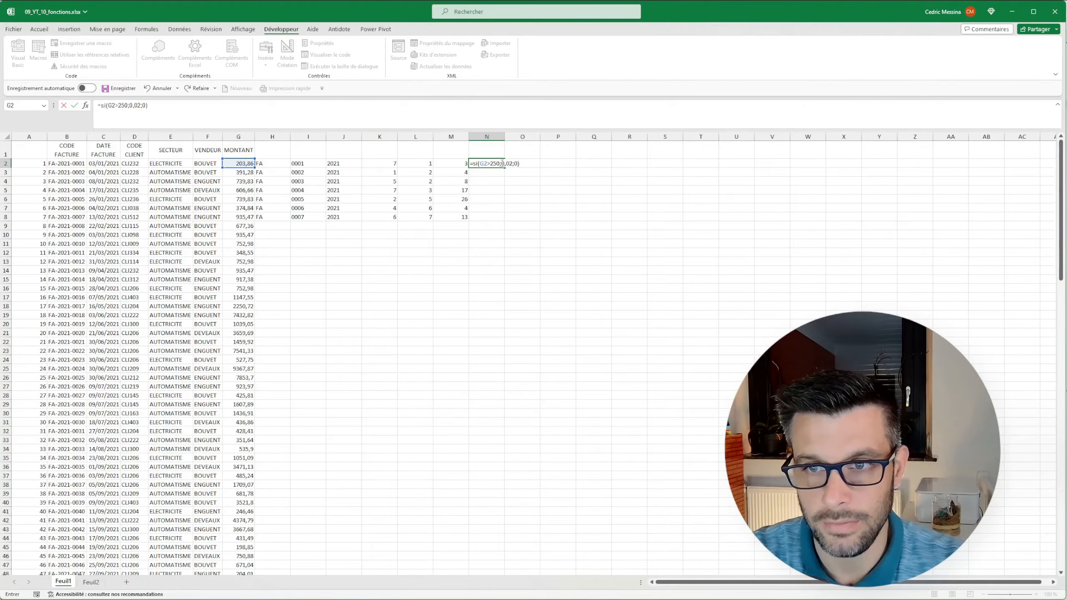
pyautogui.press('Return')
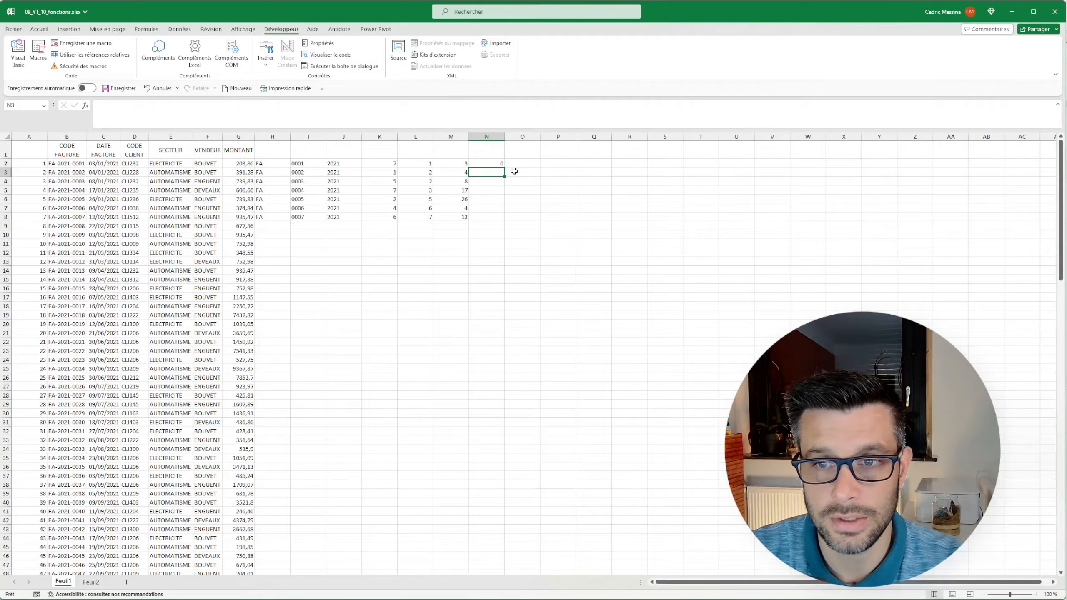
# Fill the SI formula from N2 down to N8 and format the results as percentages.
pyautogui.click(494, 164)
pyautogui.doubleClick(504, 171)
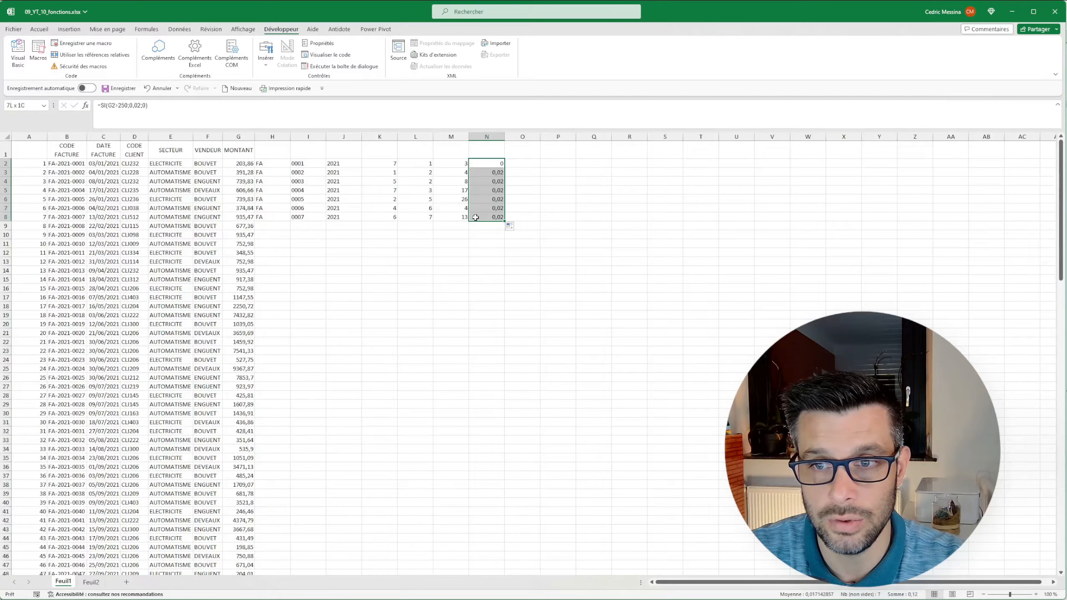
pyautogui.click(38, 31)
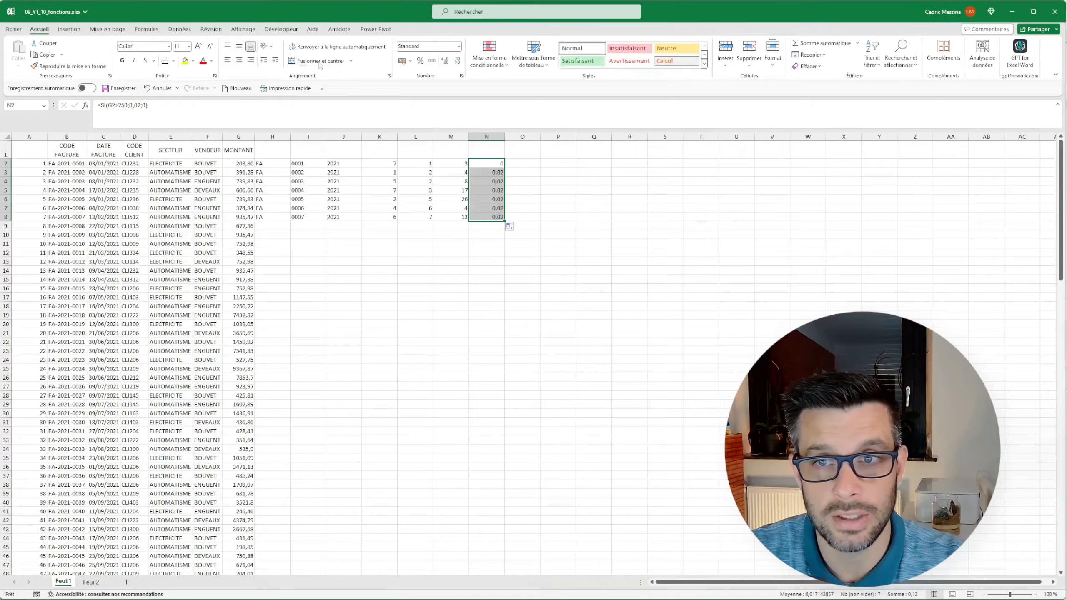
pyautogui.click(419, 61)
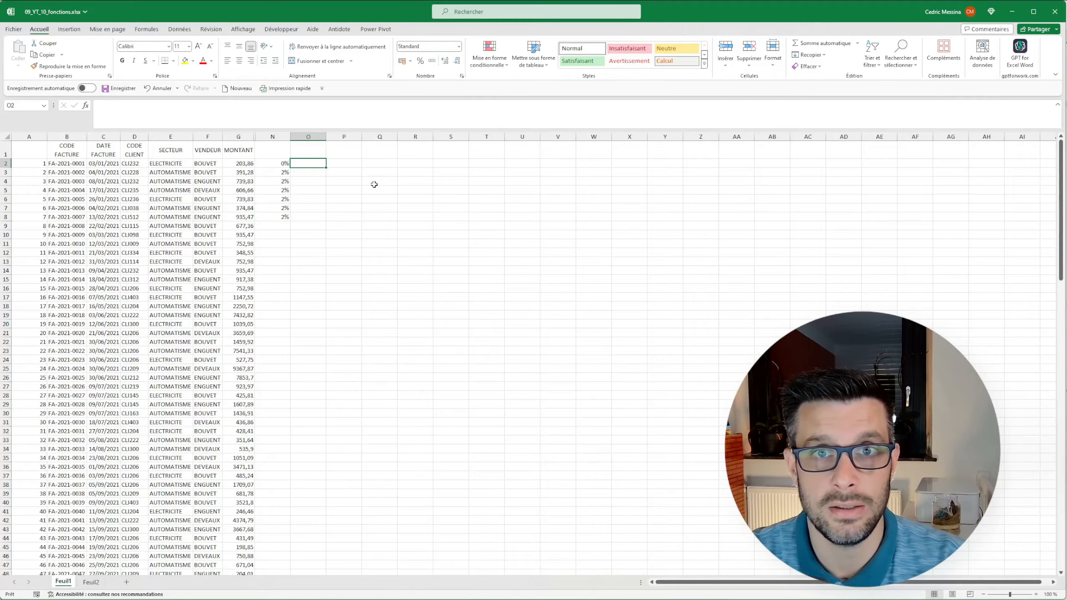
# Enter the salesperson's name from F2 in P1 as the criterion for summing the MONTANT values by VENDEUR.
pyautogui.click(349, 149)
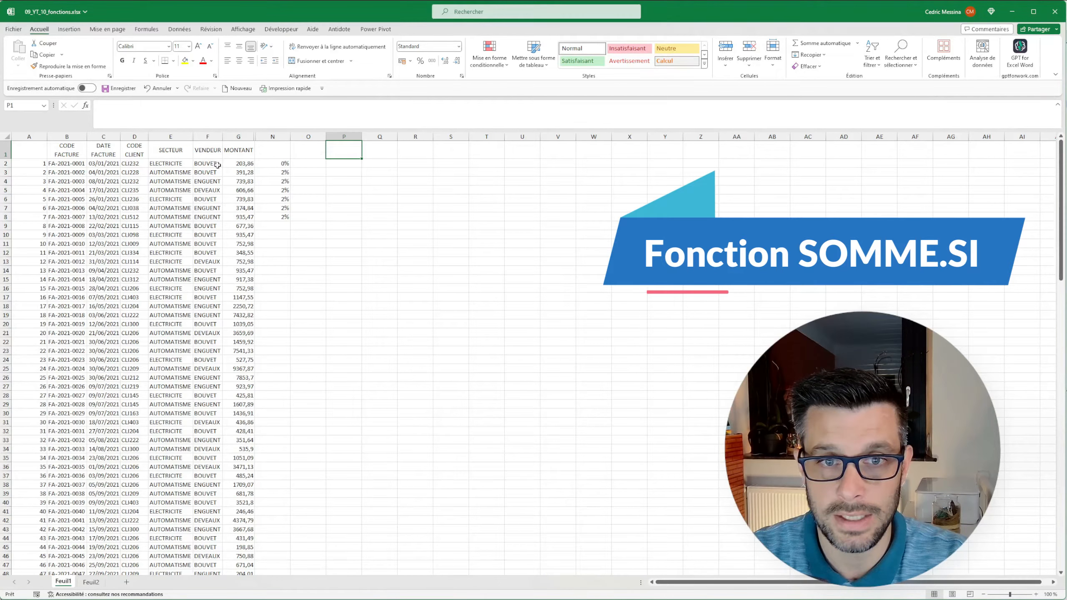
pyautogui.moveTo(238, 164); pyautogui.dragTo(237, 252)
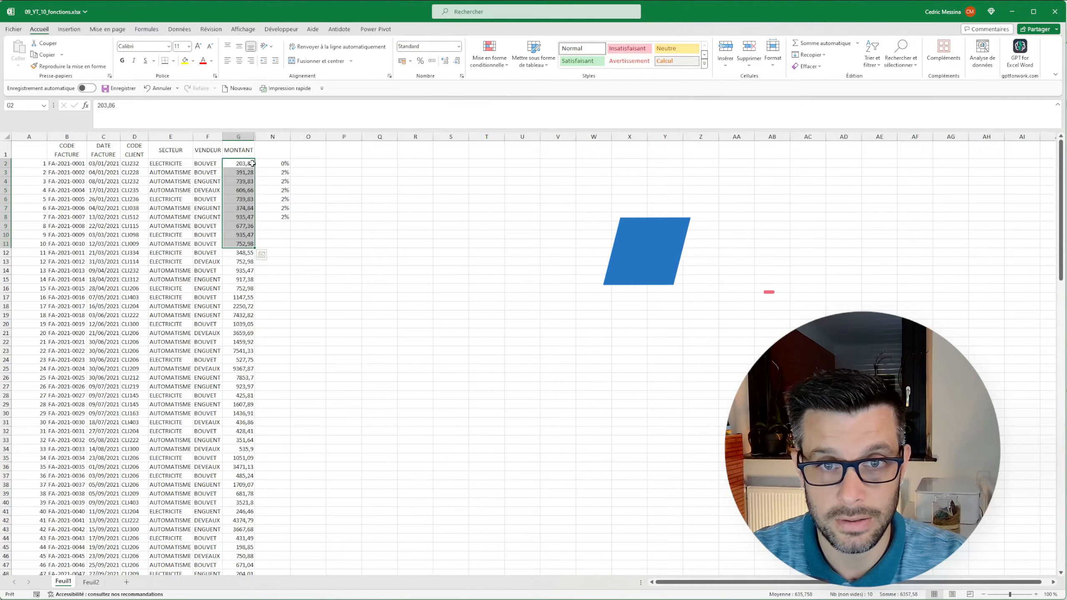
pyautogui.moveTo(207, 164); pyautogui.dragTo(207, 173)
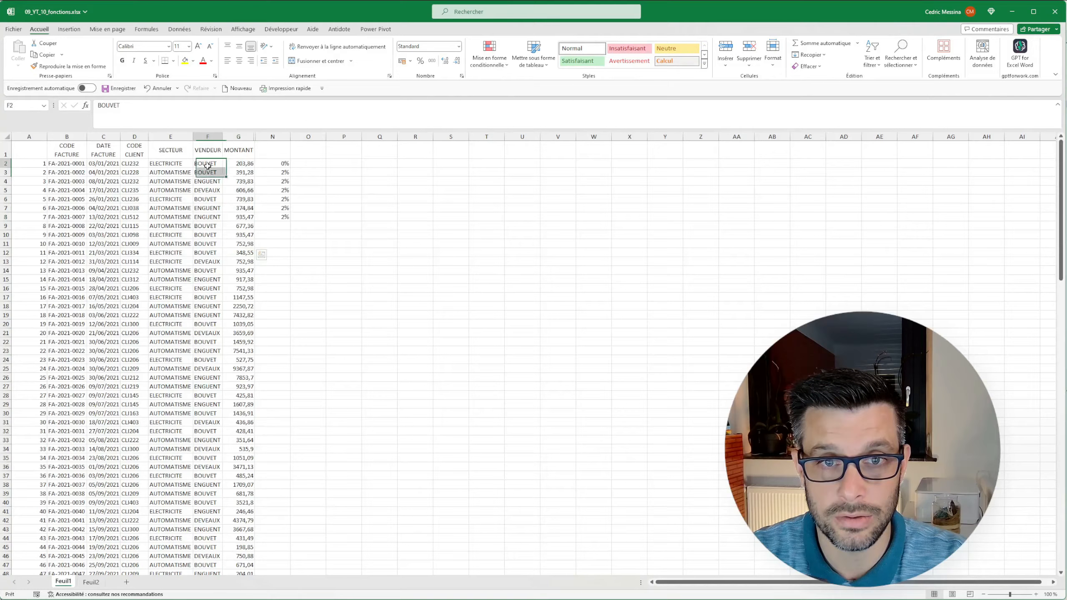
pyautogui.click(342, 150)
pyautogui.write('BOUVET')
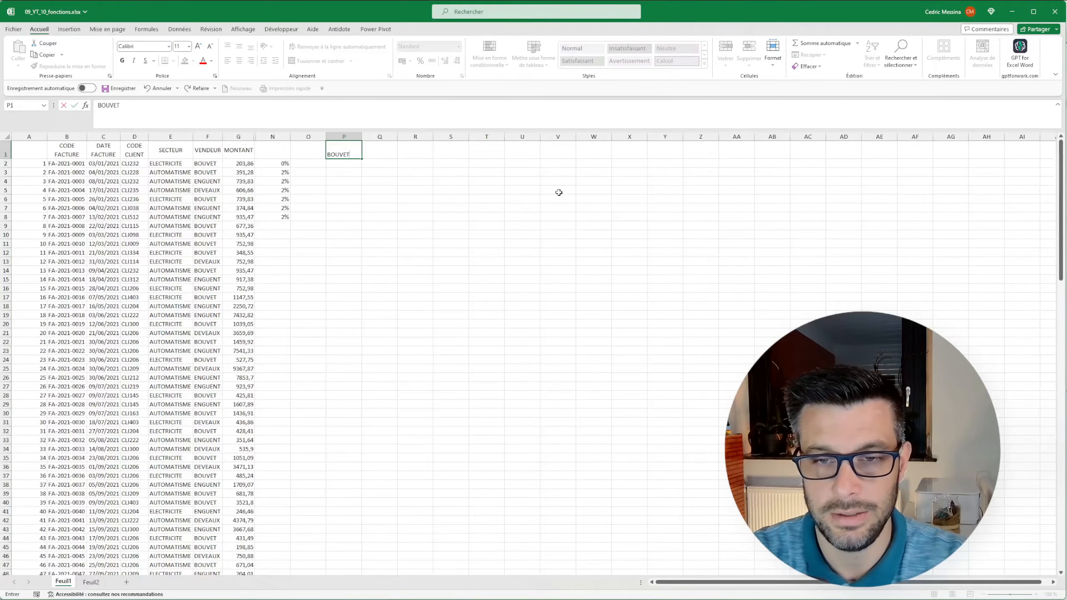
pyautogui.press('Return')
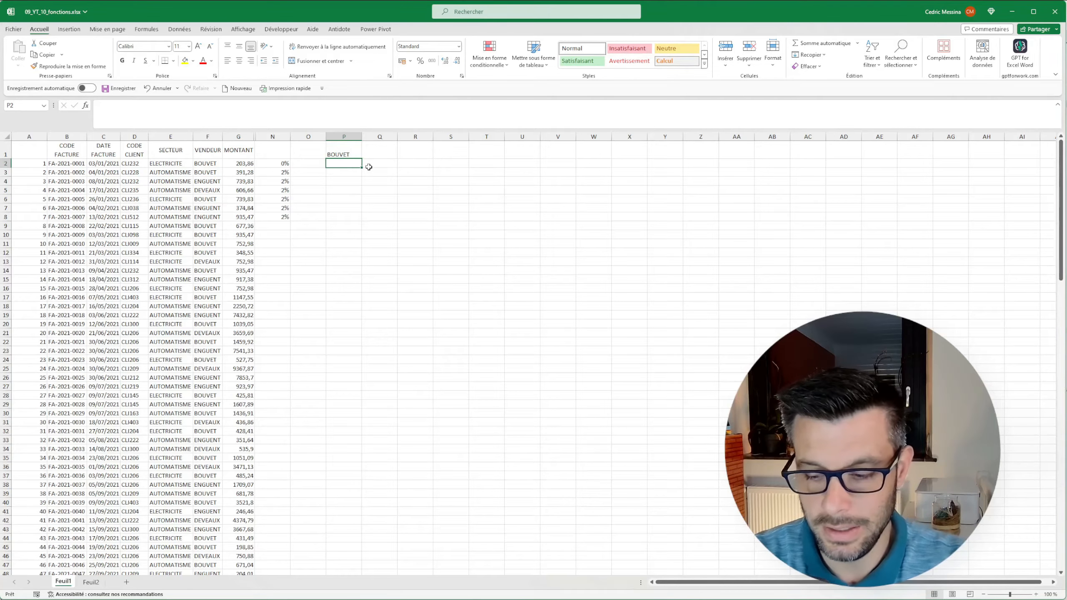
# Enter =SOMME.SI(F:F;P1;G:G) in P2 to total the salesperson's amounts and apply the euro accounting format.
pyautogui.write('=somme')
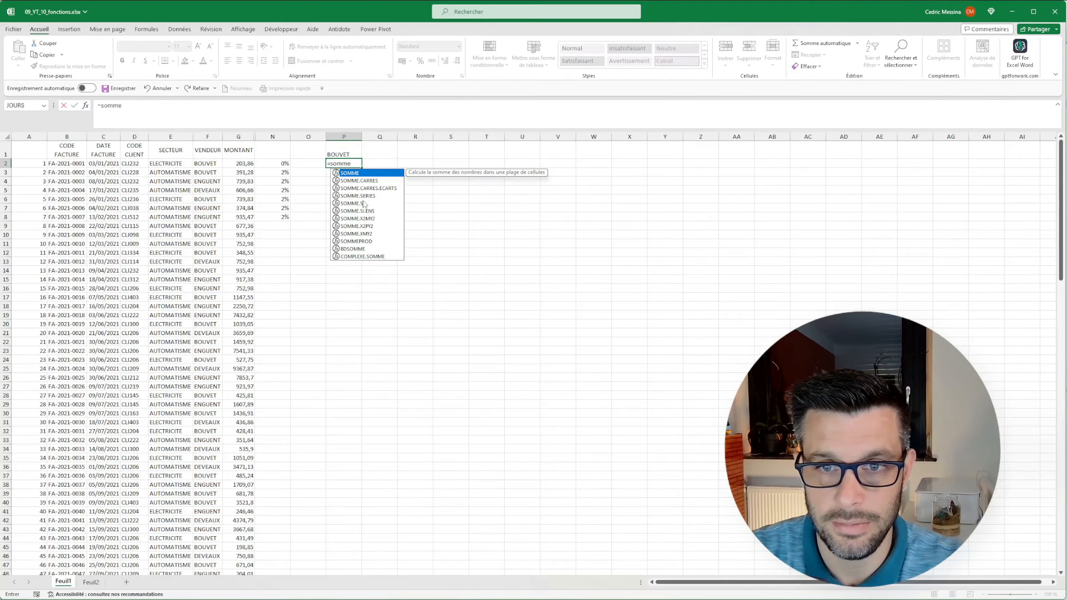
pyautogui.click(364, 204)
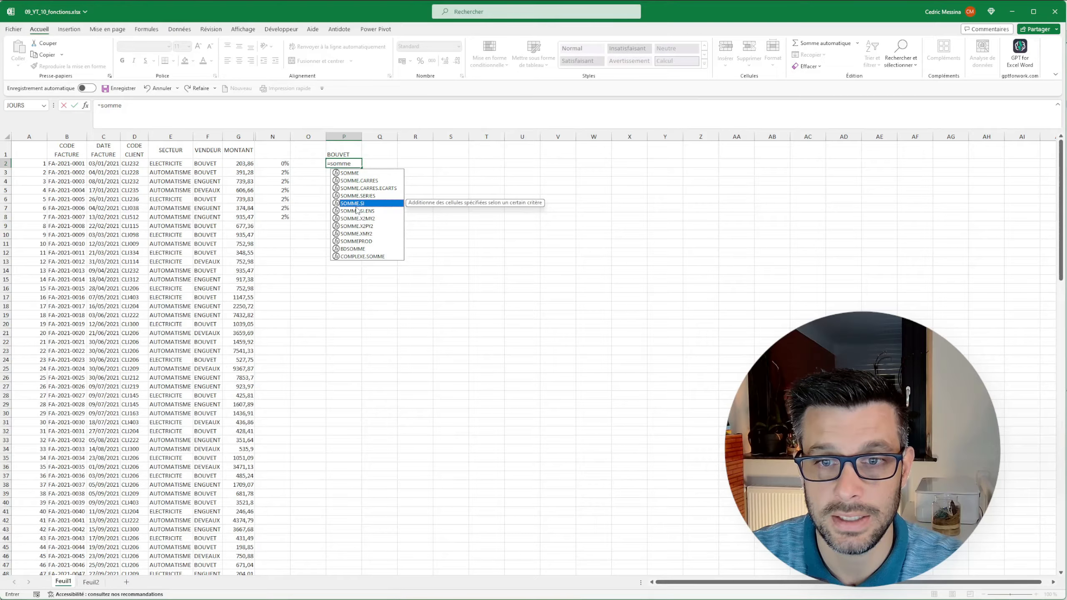
pyautogui.press('Tab')
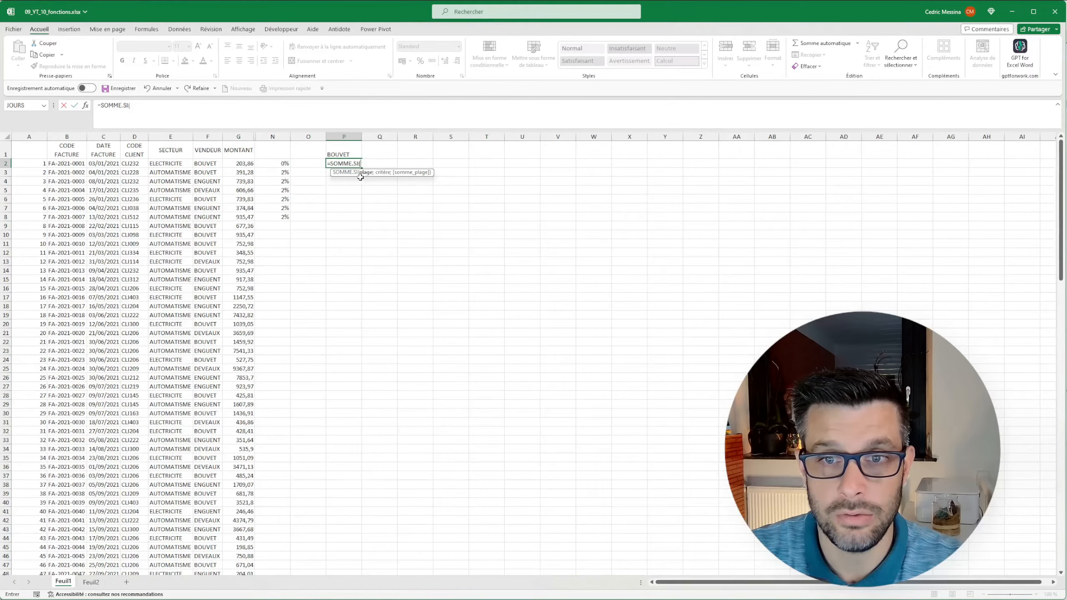
pyautogui.click(208, 136)
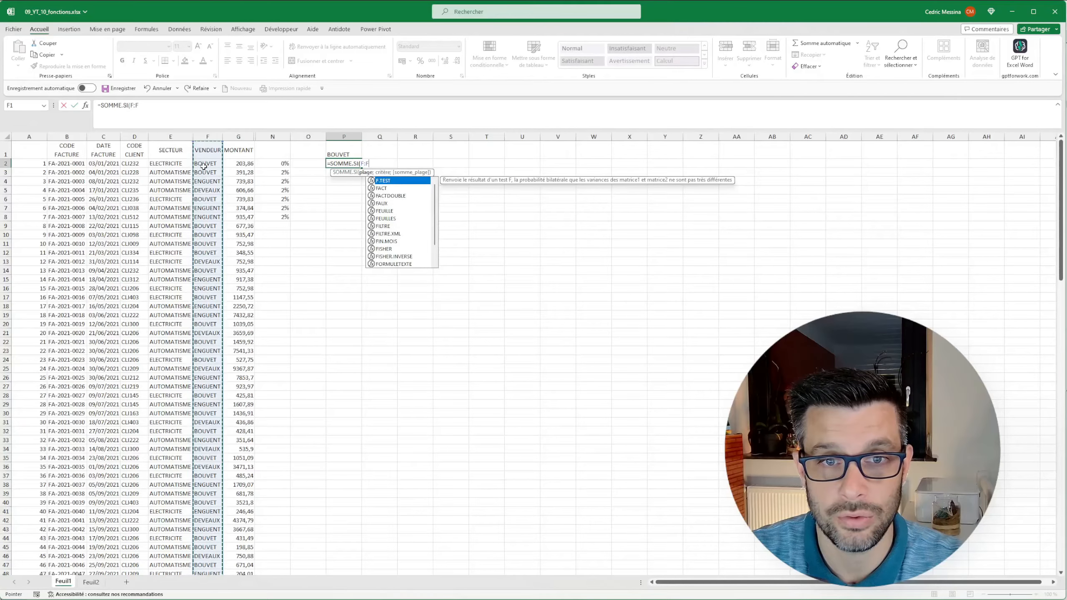
pyautogui.write(';')
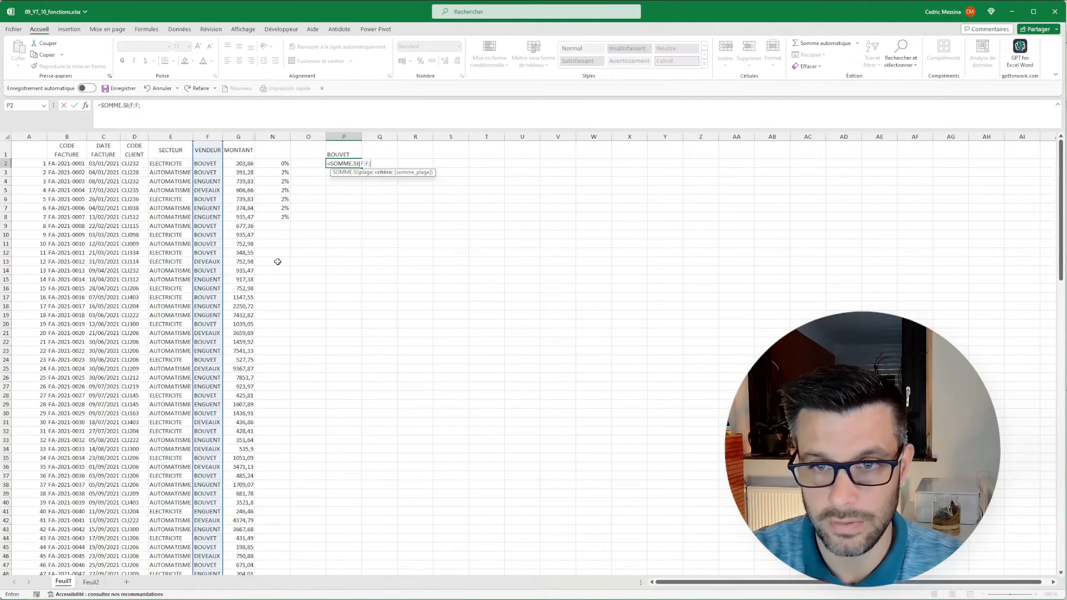
pyautogui.click(336, 150)
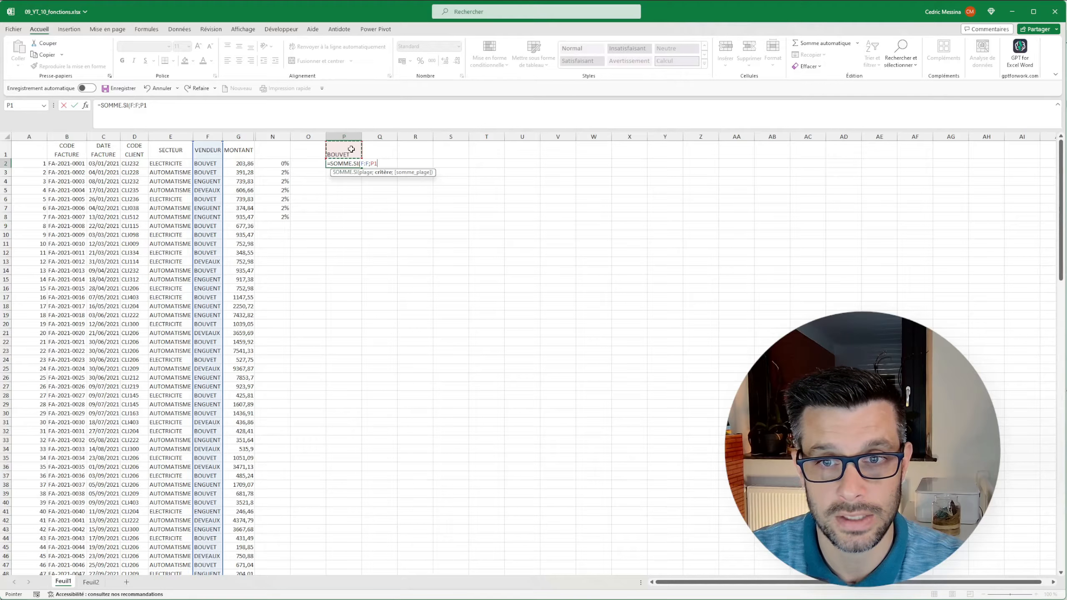
pyautogui.write(';')
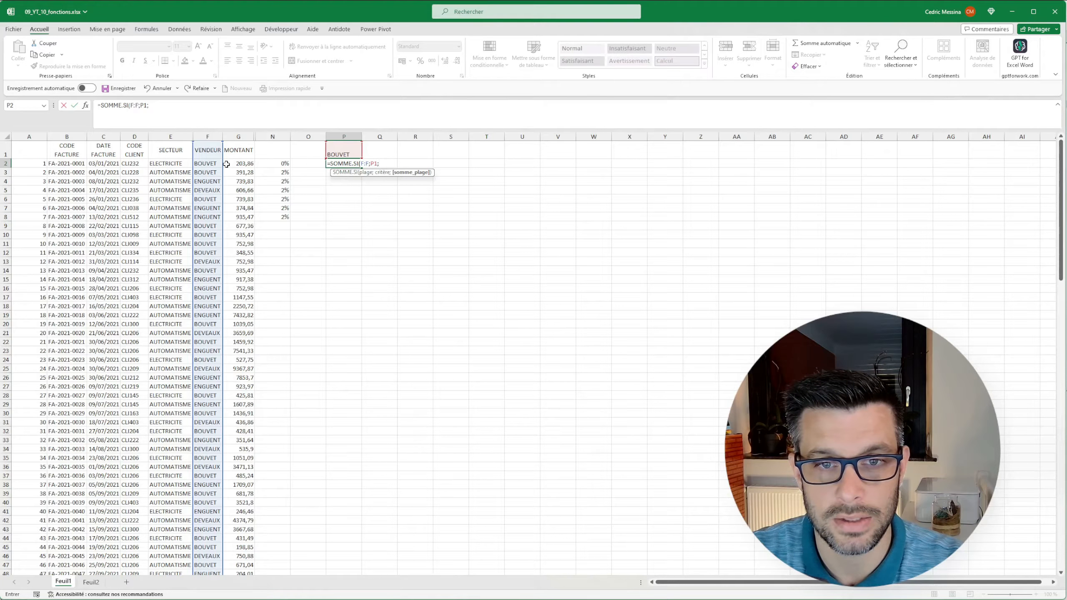
pyautogui.click(239, 137)
pyautogui.write(')')
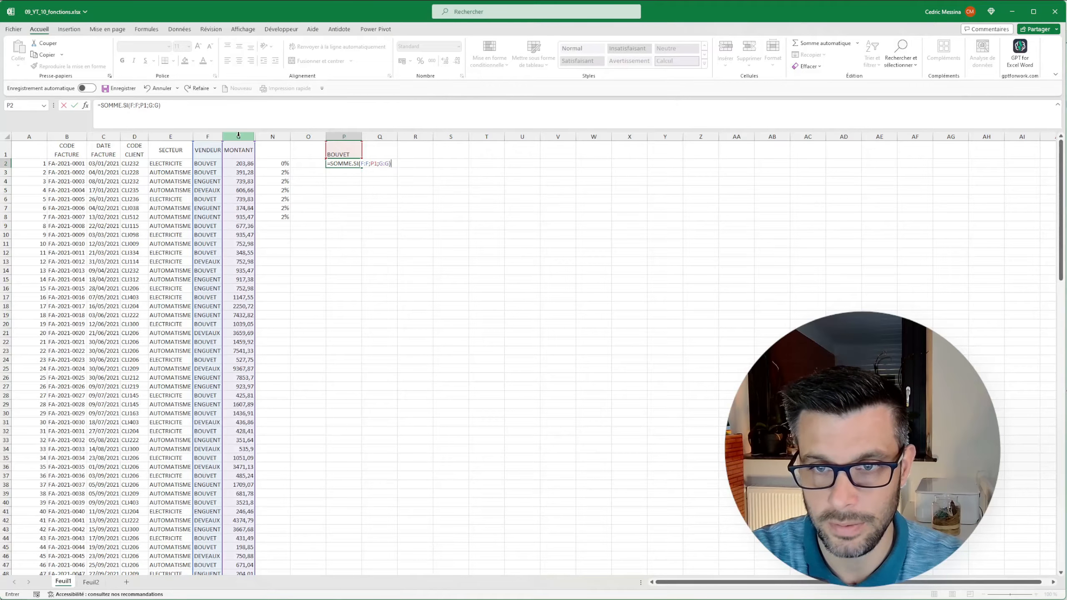
pyautogui.press('Return')
pyautogui.press('Up')
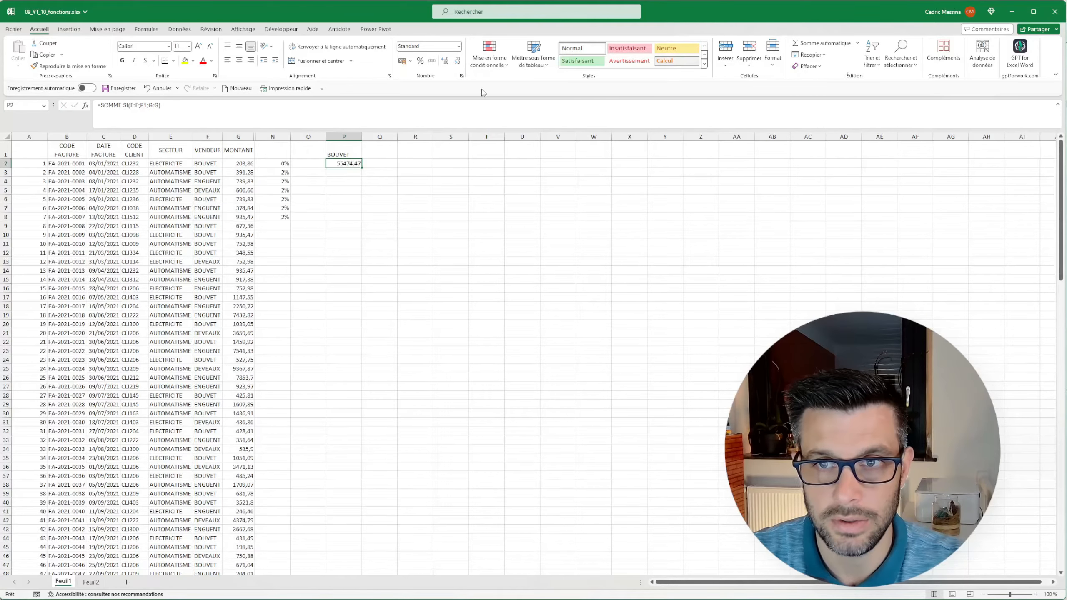
pyautogui.click(403, 61)
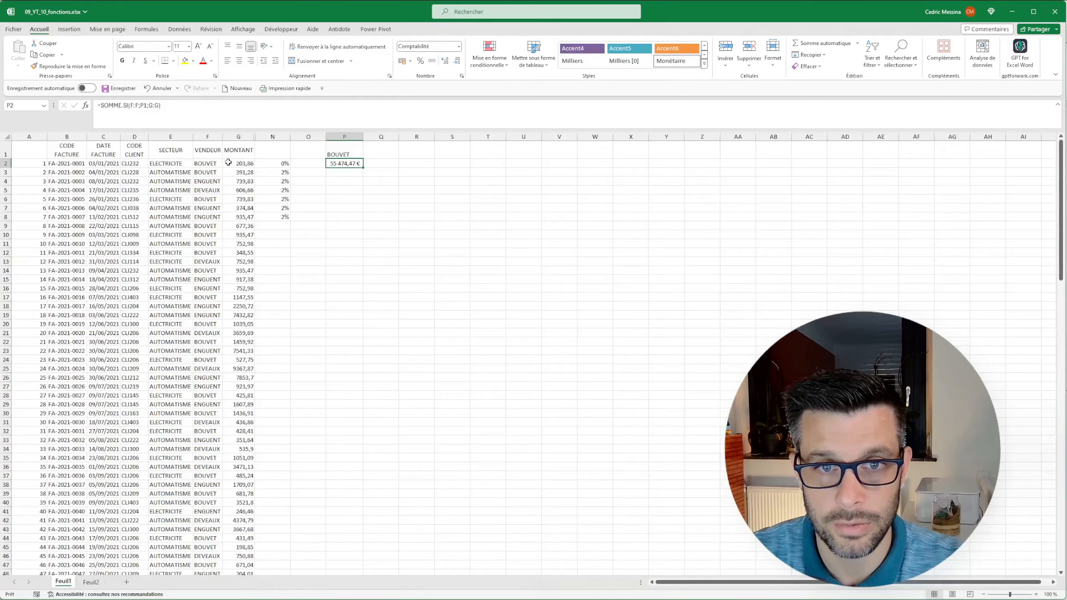
# Replace the criterion in P1 with the salesperson's name copied from F4.
pyautogui.press('Up')
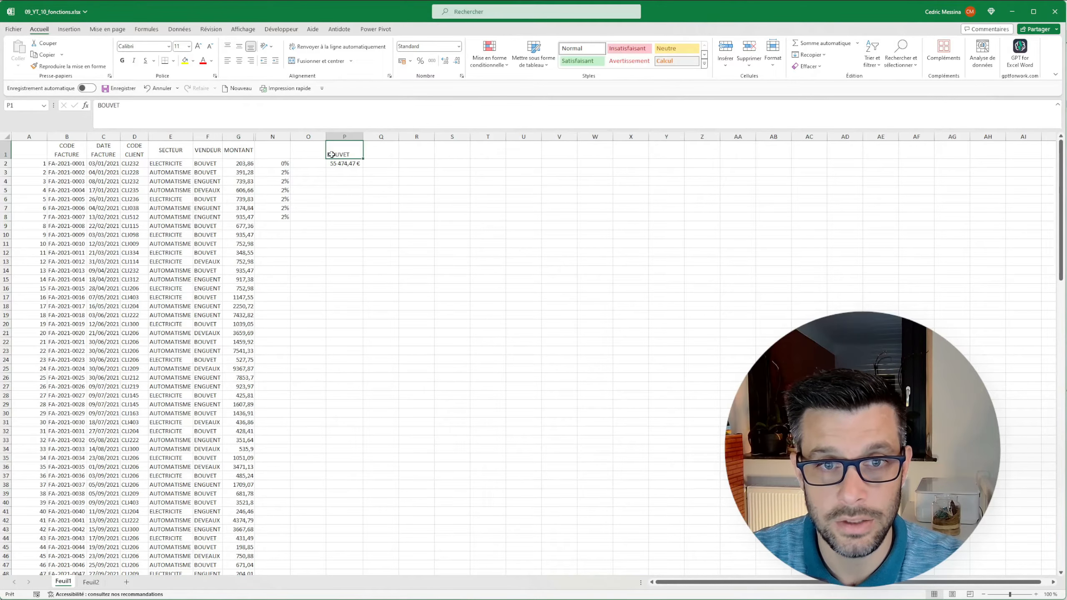
pyautogui.click(219, 181)
pyautogui.doubleClick(111, 105)
pyautogui.rightClick(112, 106)
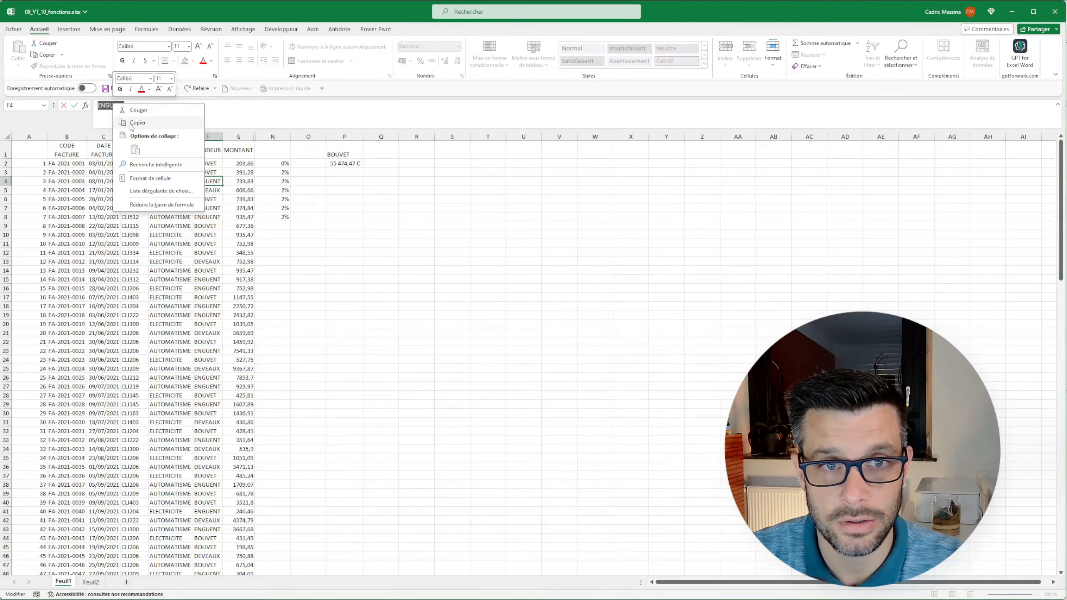
pyautogui.click(131, 123)
pyautogui.press('Tab')
pyautogui.click(340, 154)
pyautogui.doubleClick(110, 105)
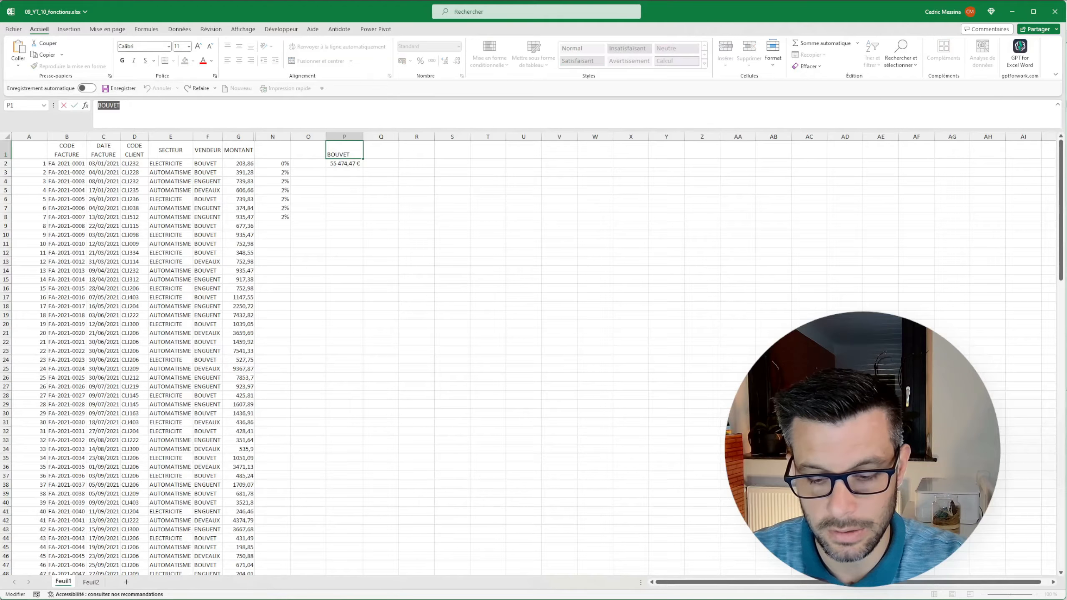
pyautogui.hotkey('ctrl', 'v')
pyautogui.press('Return')
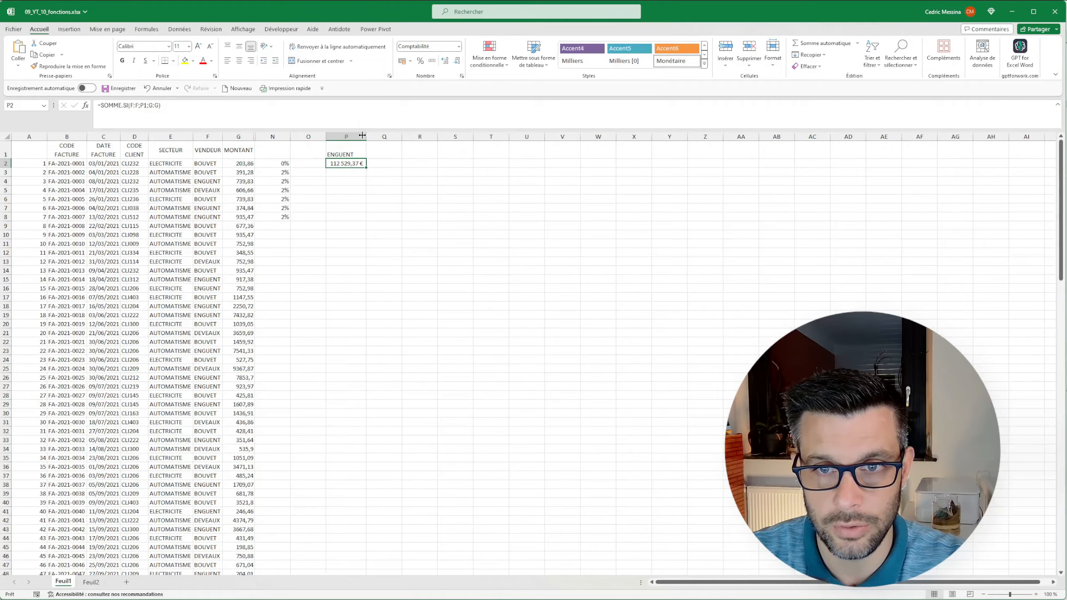
pyautogui.click(337, 177)
pyautogui.press('Up')
pyautogui.press('Up')
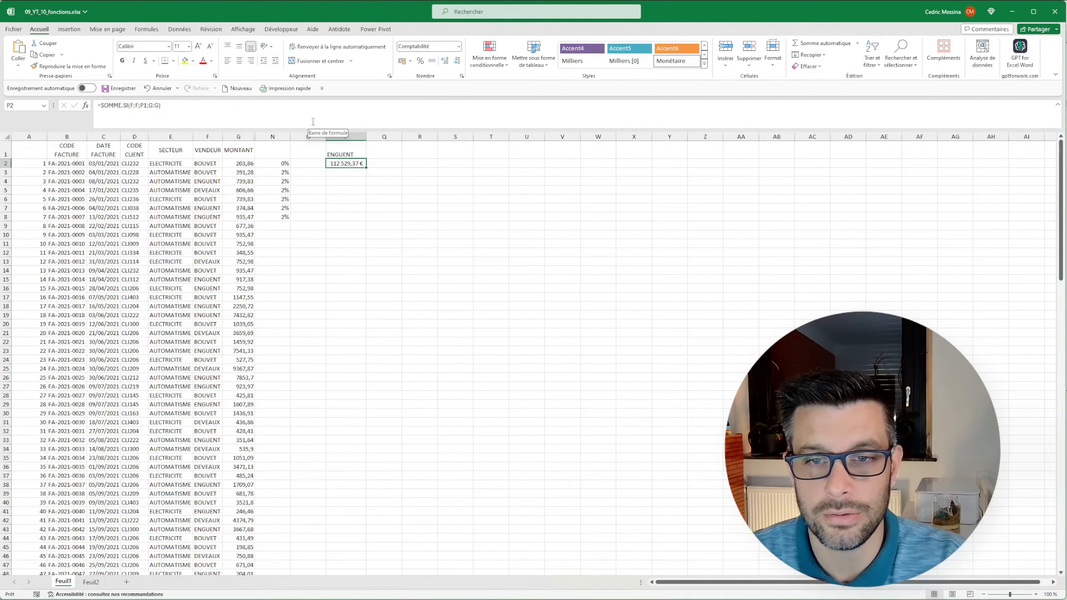
# Copy ELECTRICITE from E2 and paste it as a value in Q1 as the SECTEUR criterion.
pyautogui.click(345, 155)
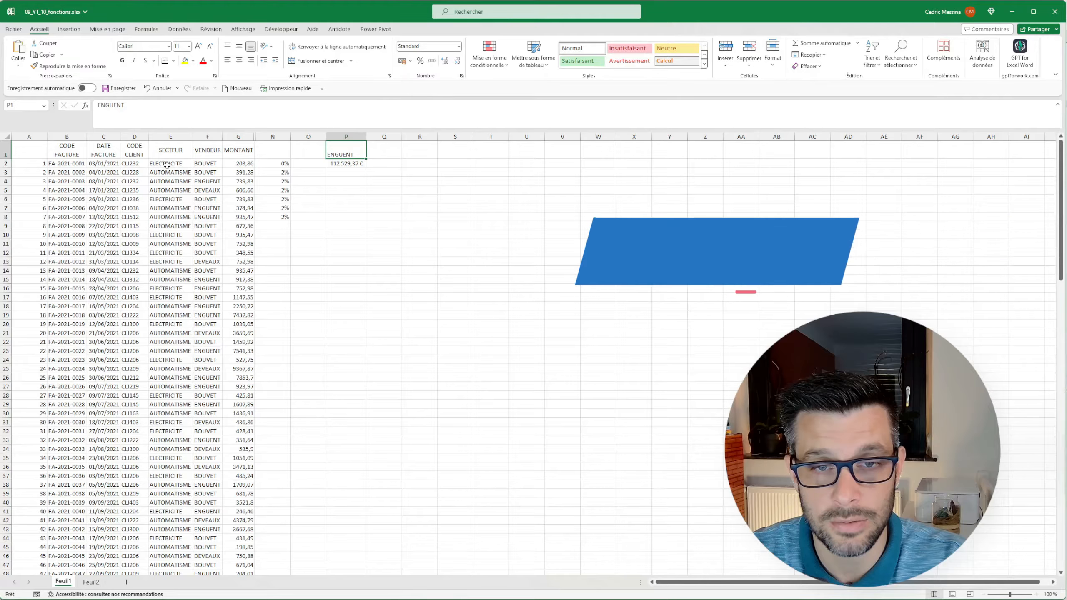
pyautogui.press('Right')
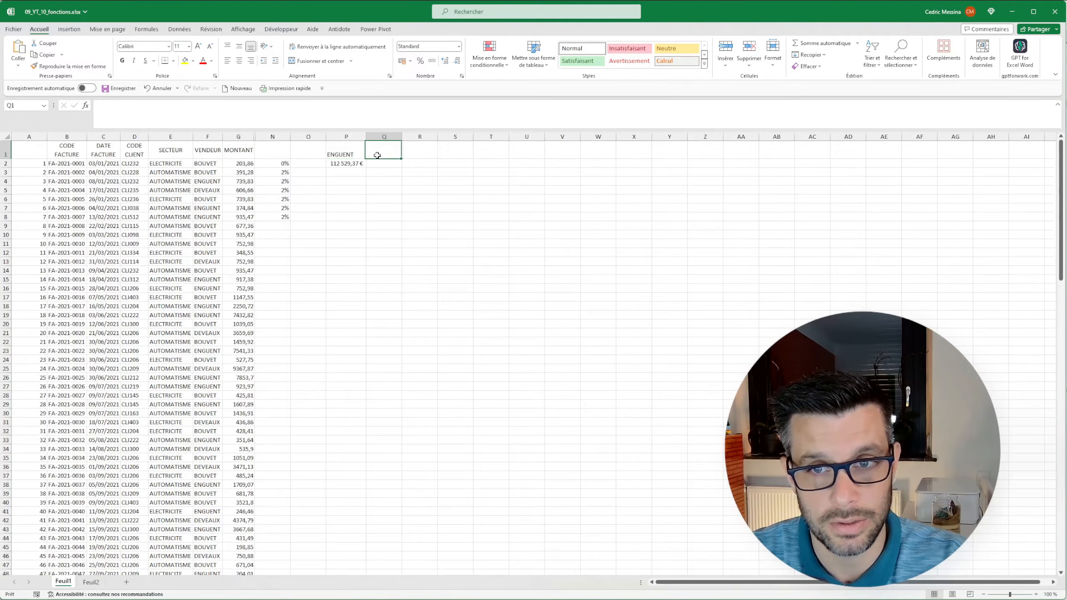
pyautogui.rightClick(176, 165)
pyautogui.click(201, 198)
pyautogui.rightClick(385, 150)
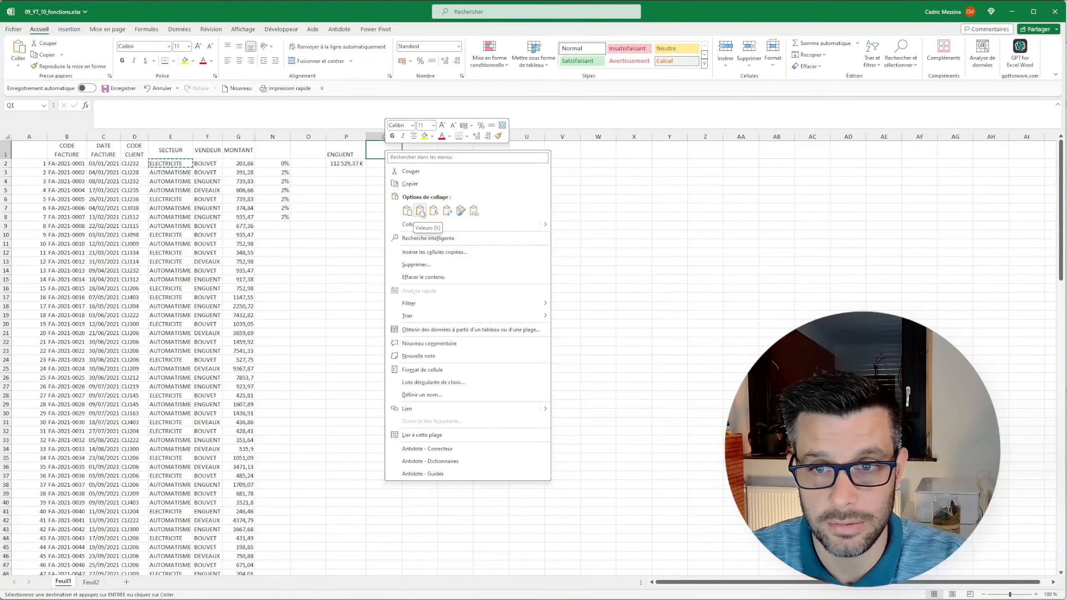
pyautogui.click(421, 213)
# Begin a SOMME.SI.ENS formula in Q2 with G:G as the sum range and F:F matched to P1 as the first criterion.
pyautogui.click(370, 191)
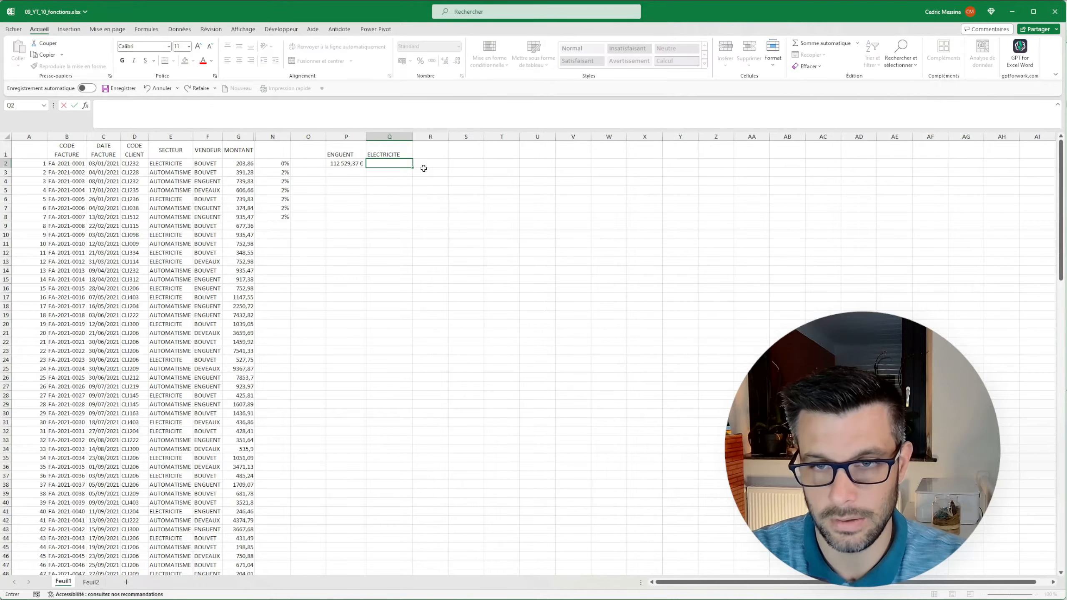
pyautogui.write('=somm')
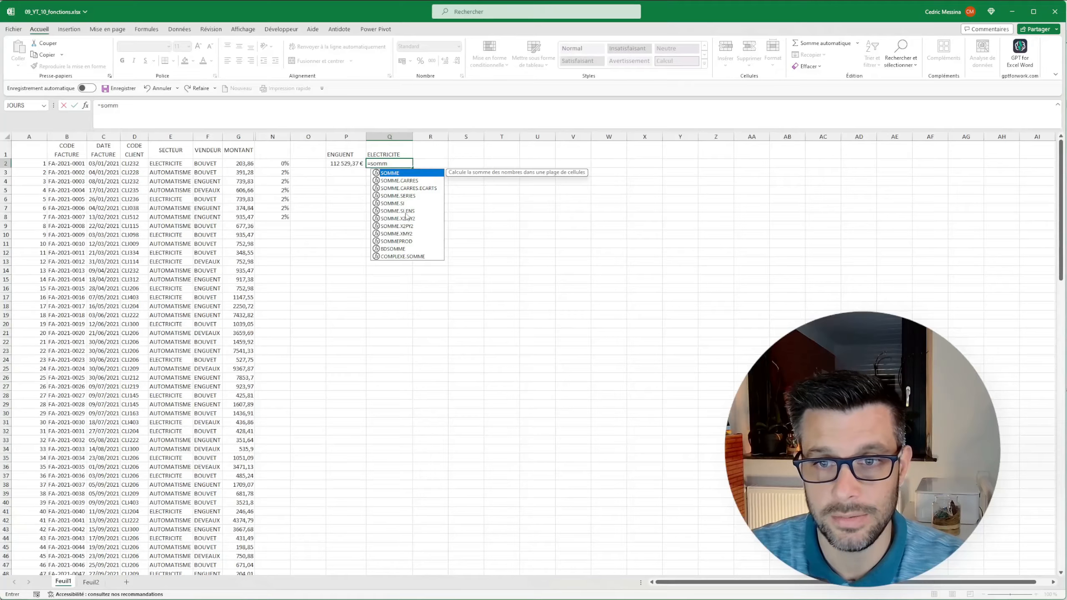
pyautogui.click(393, 212)
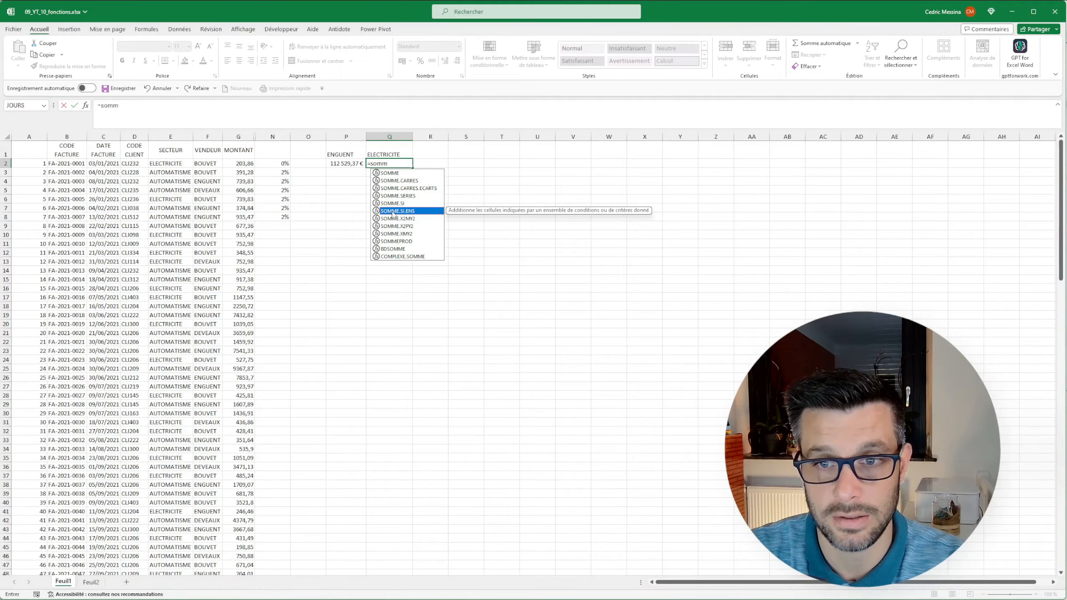
pyautogui.doubleClick(392, 211)
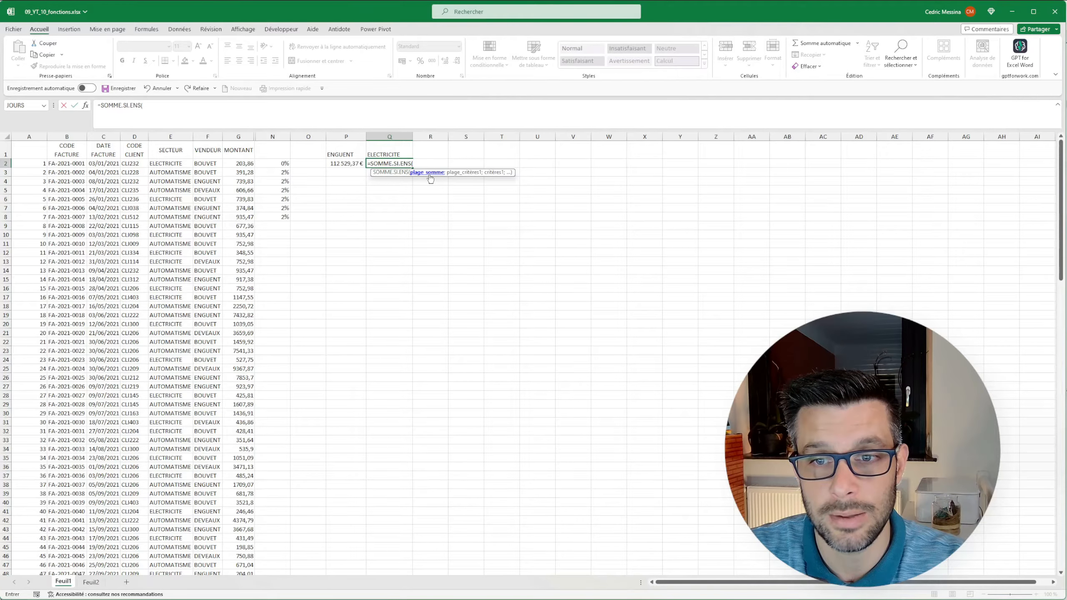
pyautogui.click(239, 137)
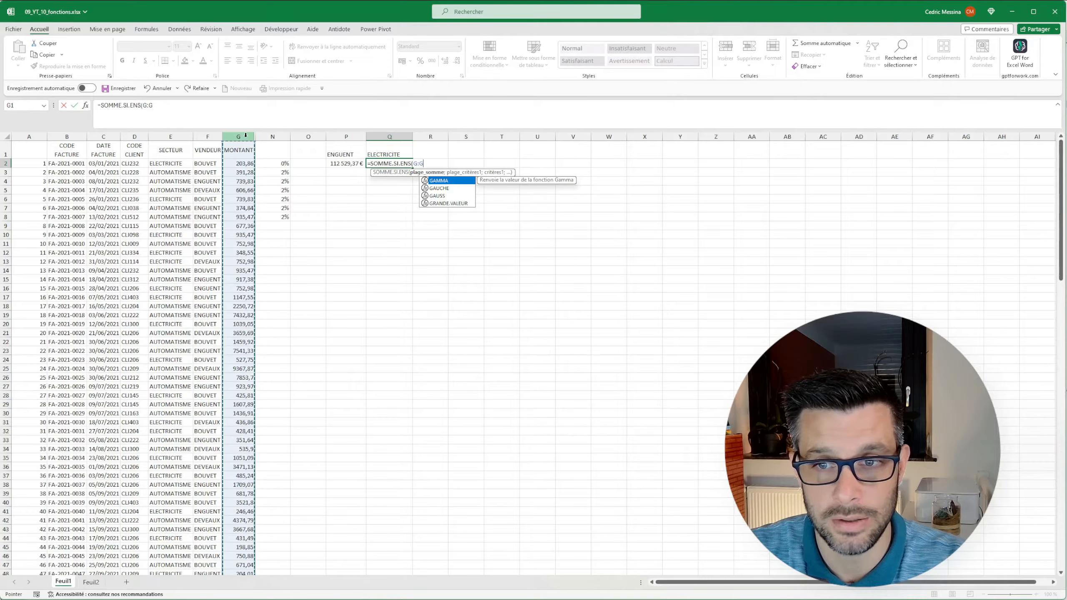
pyautogui.write(';')
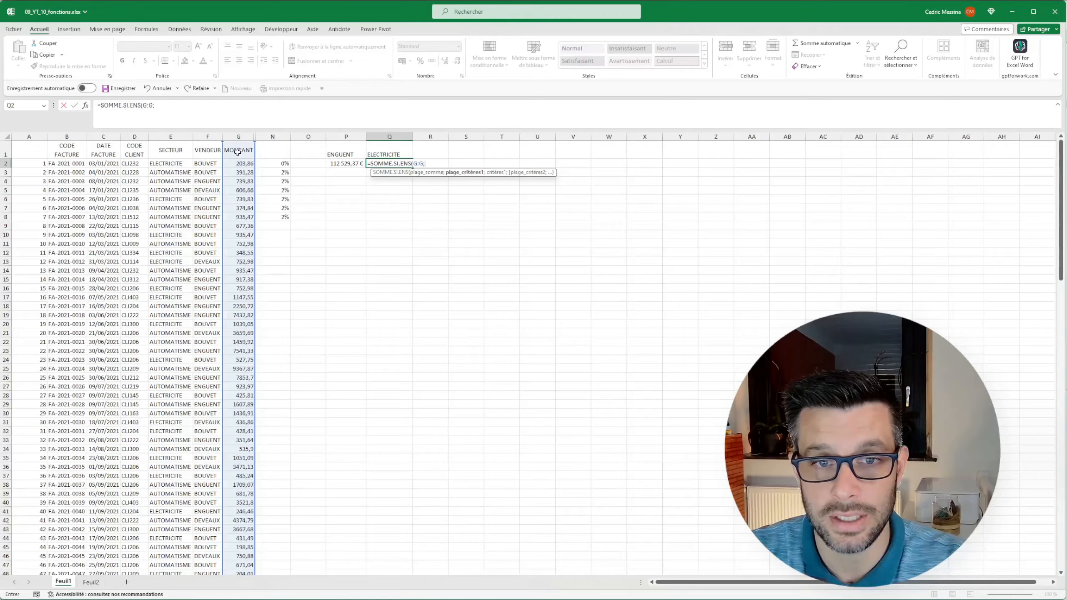
pyautogui.click(208, 135)
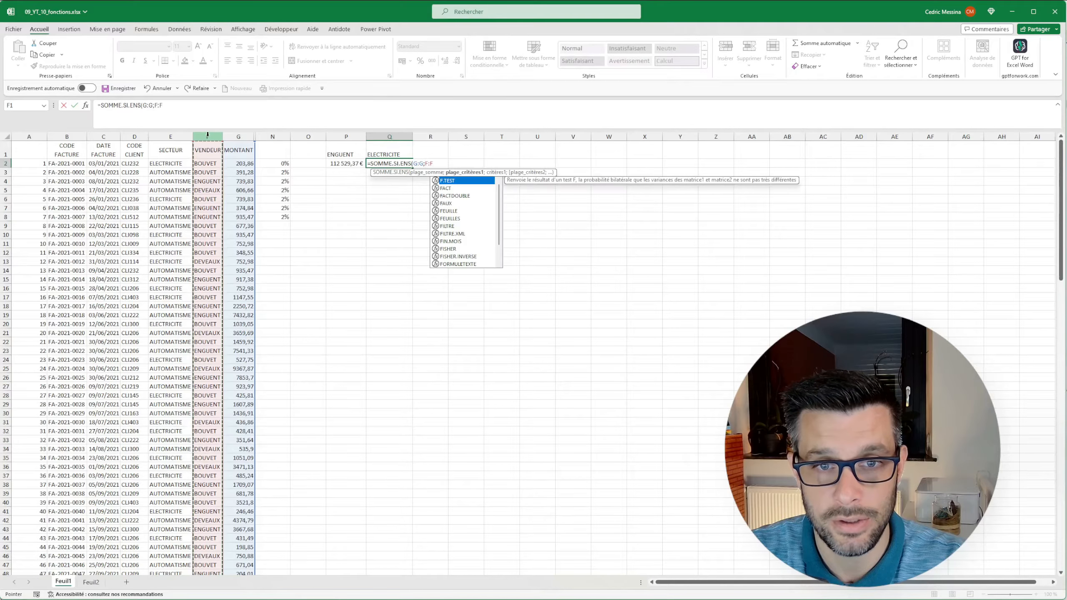
pyautogui.write(';')
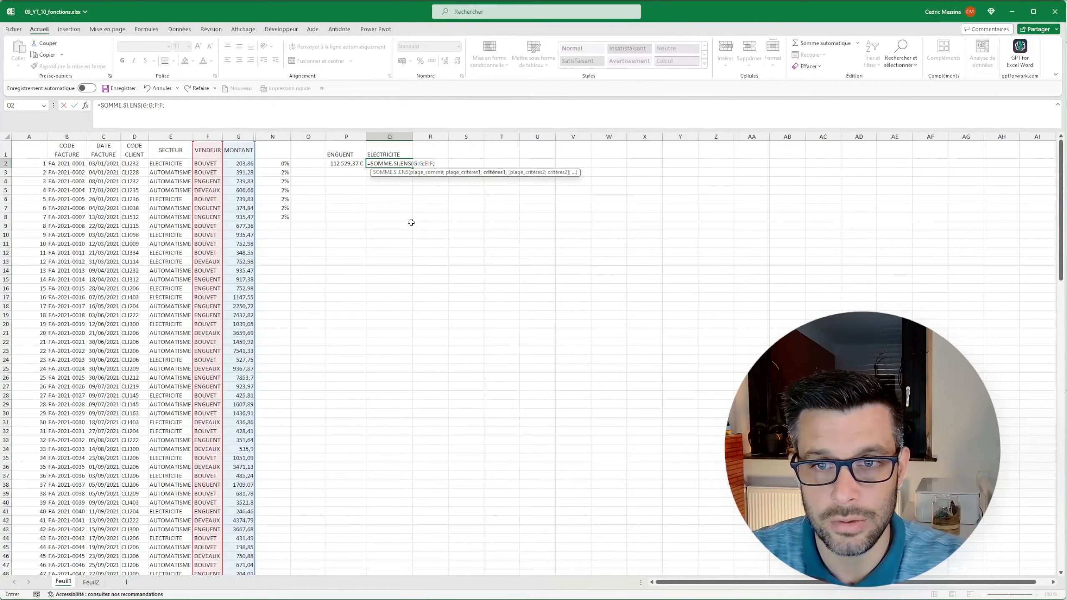
pyautogui.click(336, 150)
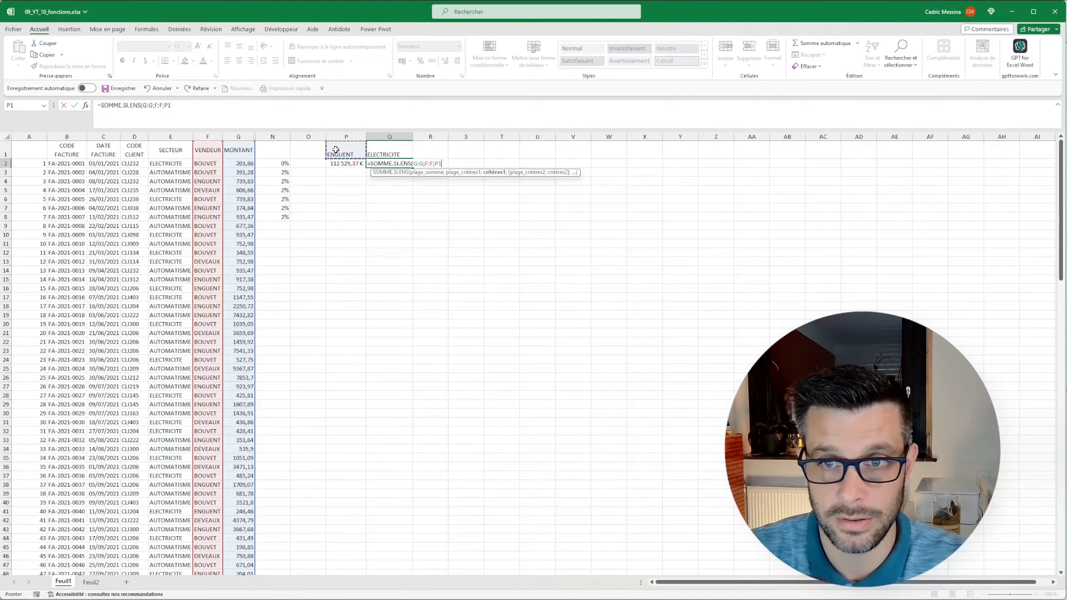
pyautogui.write(';')
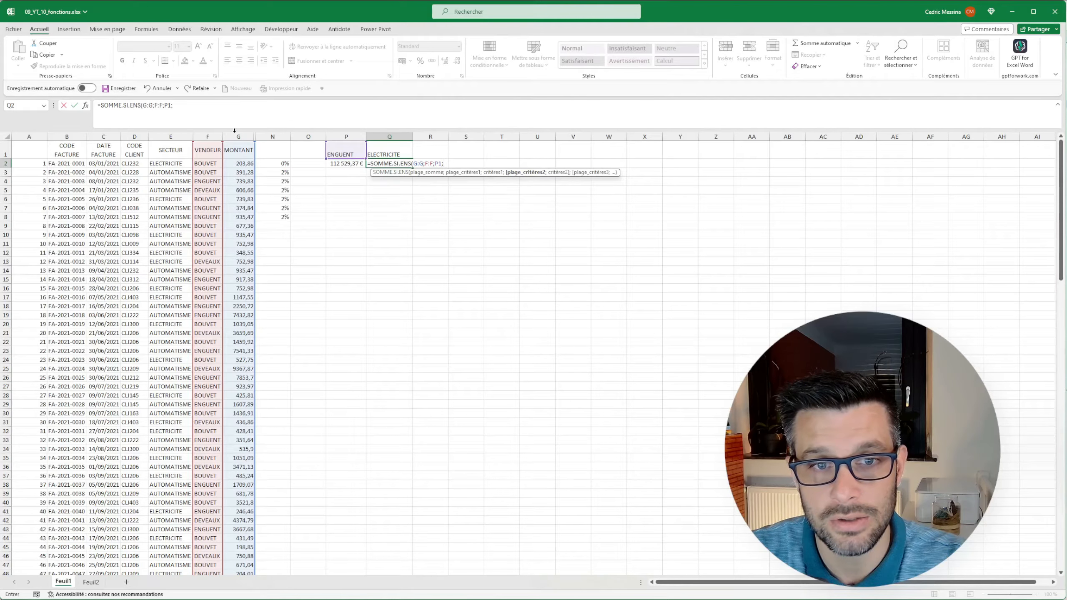
# Complete the Q2 formula with E:E matched to Q1 as the second criterion and apply the euro accounting format.
pyautogui.click(166, 135)
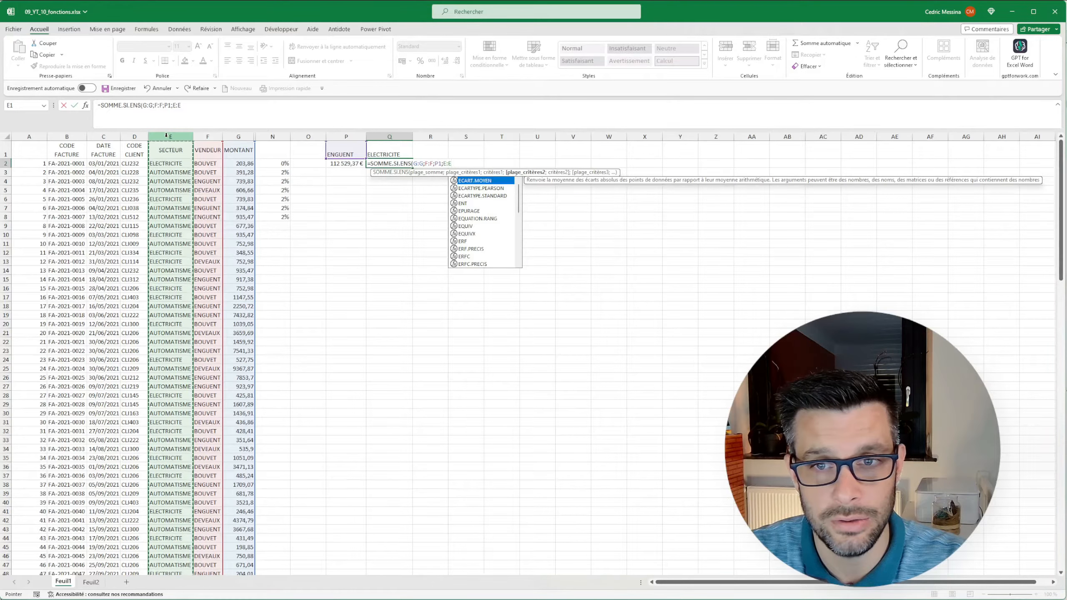
pyautogui.write(';')
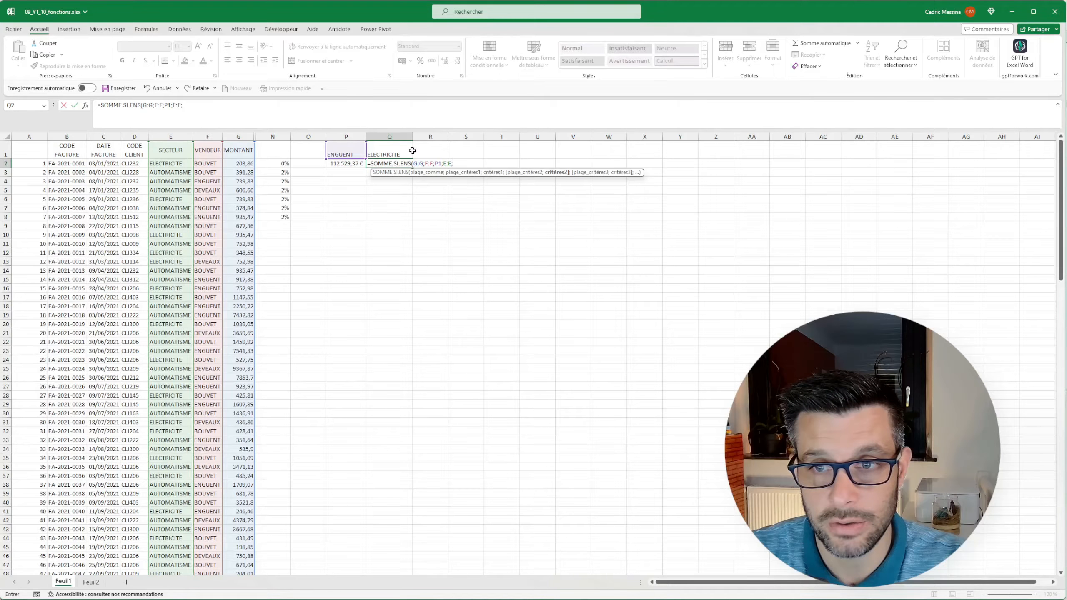
pyautogui.click(384, 153)
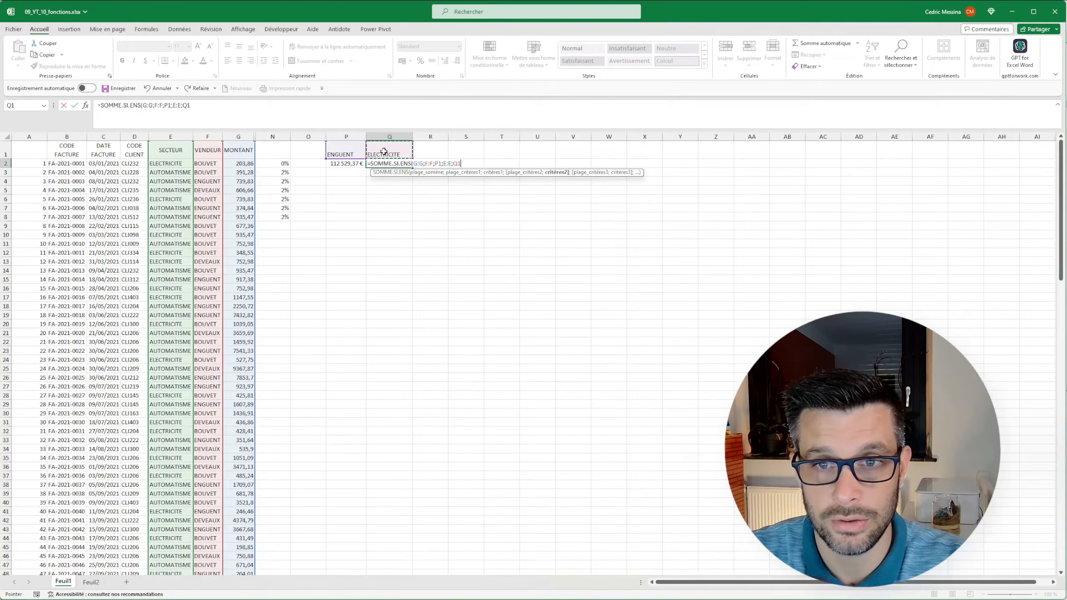
pyautogui.write(')')
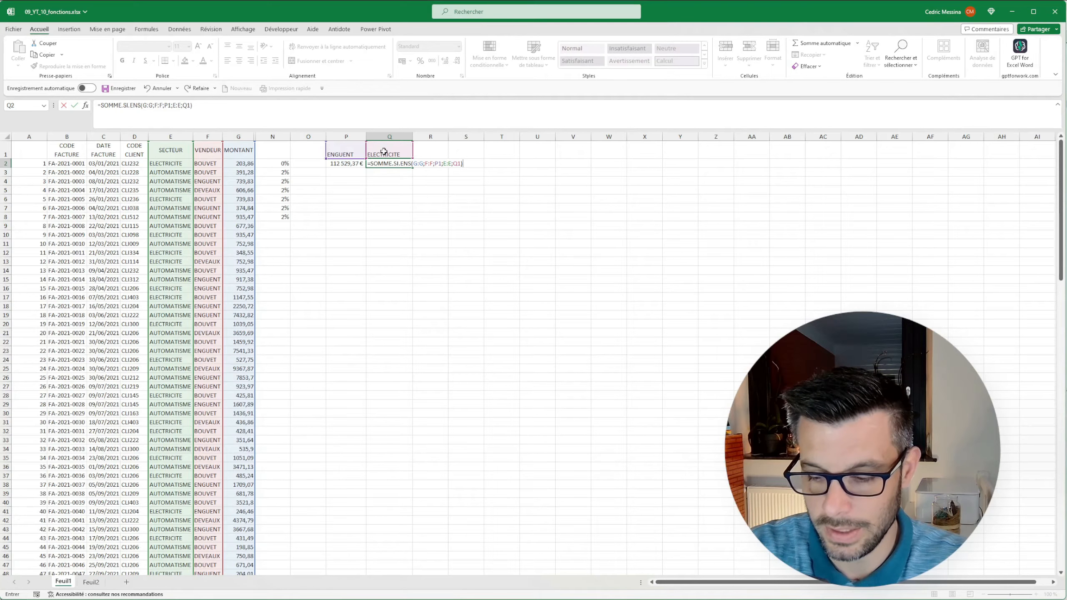
pyautogui.press('Return')
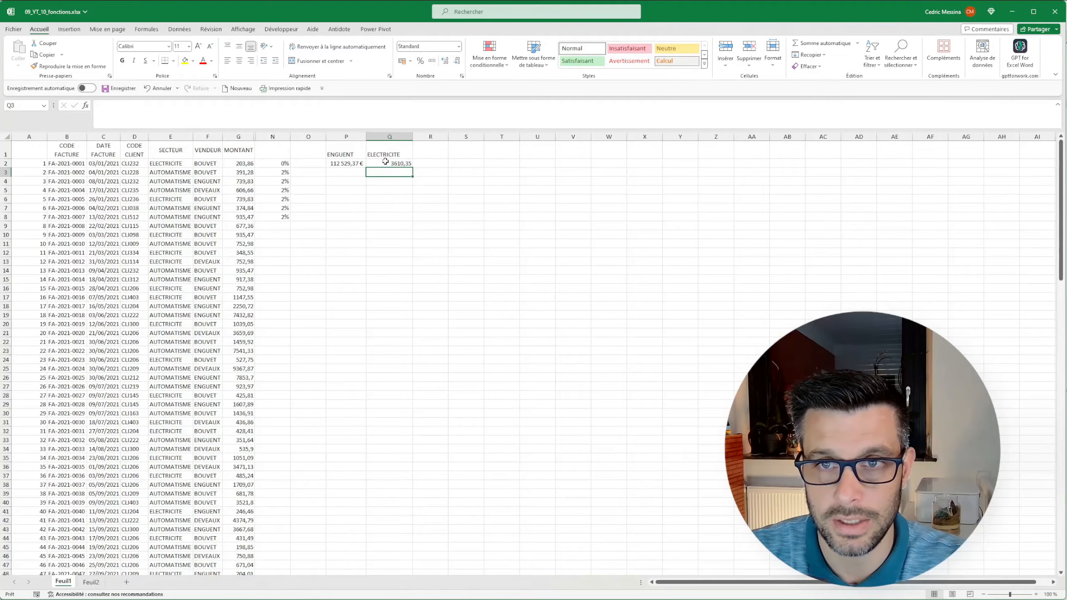
pyautogui.click(384, 163)
pyautogui.click(402, 60)
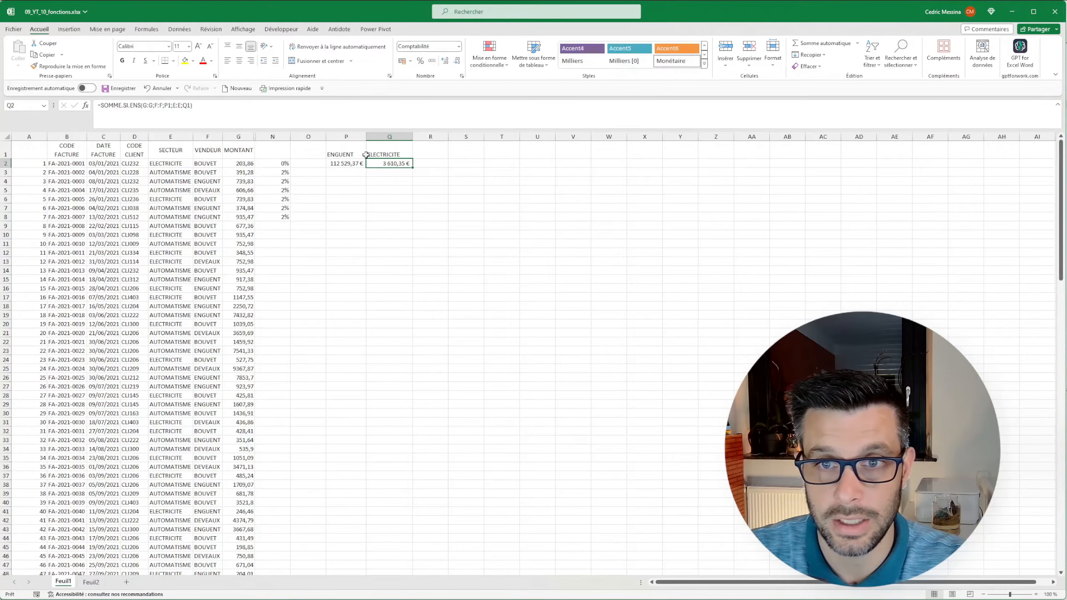
pyautogui.click(341, 151)
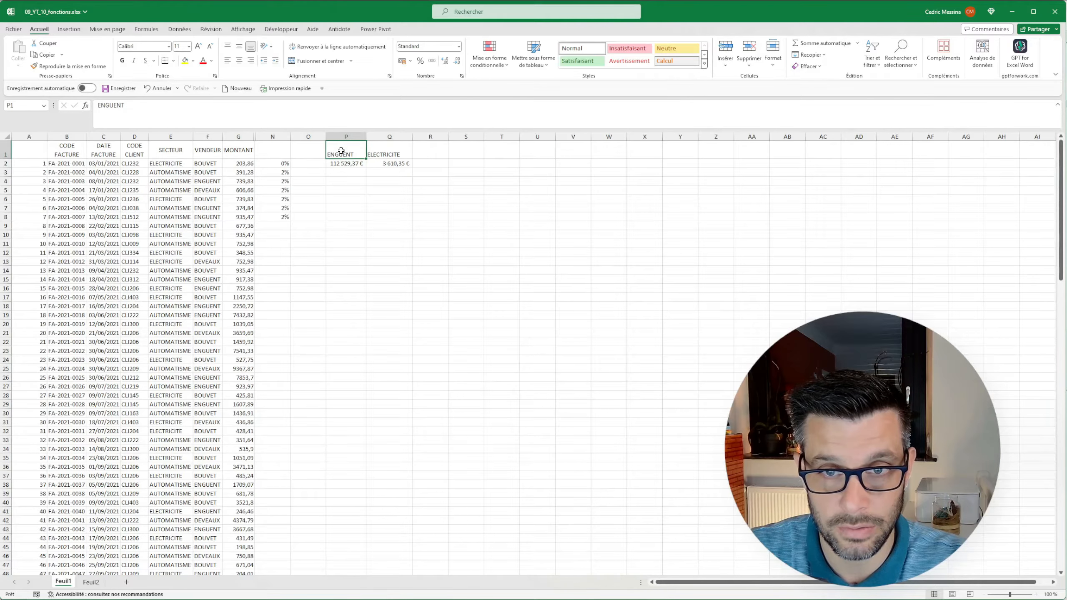
# Replace the SECTEUR criterion in Q1 with AUTOMATISME copied from E3.
pyautogui.click(381, 154)
pyautogui.rightClick(174, 176)
pyautogui.click(198, 206)
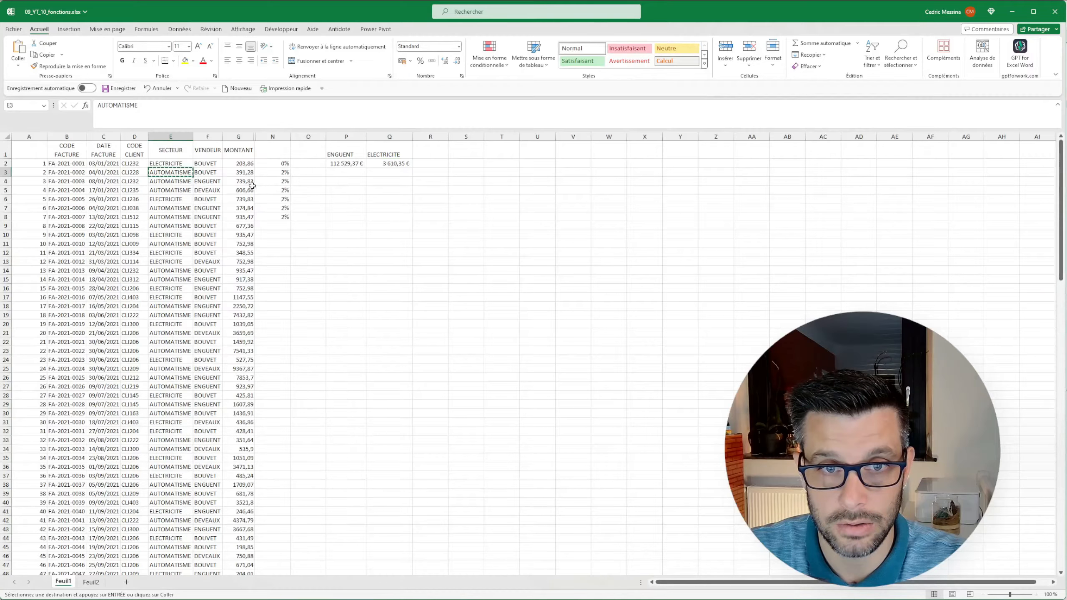
pyautogui.rightClick(388, 155)
pyautogui.click(449, 213)
pyautogui.click(384, 212)
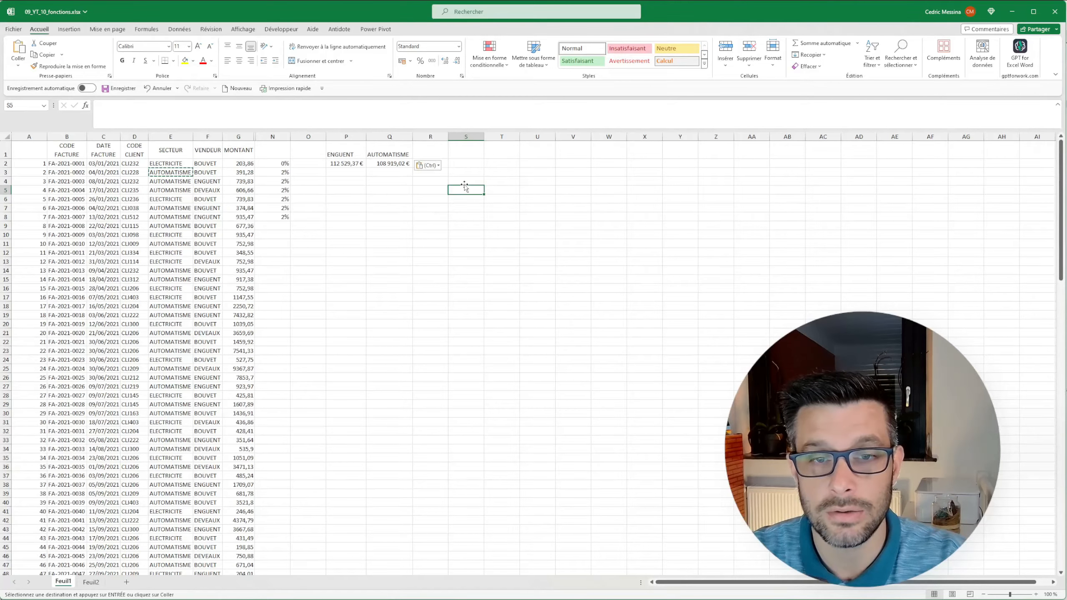
pyautogui.click(466, 163)
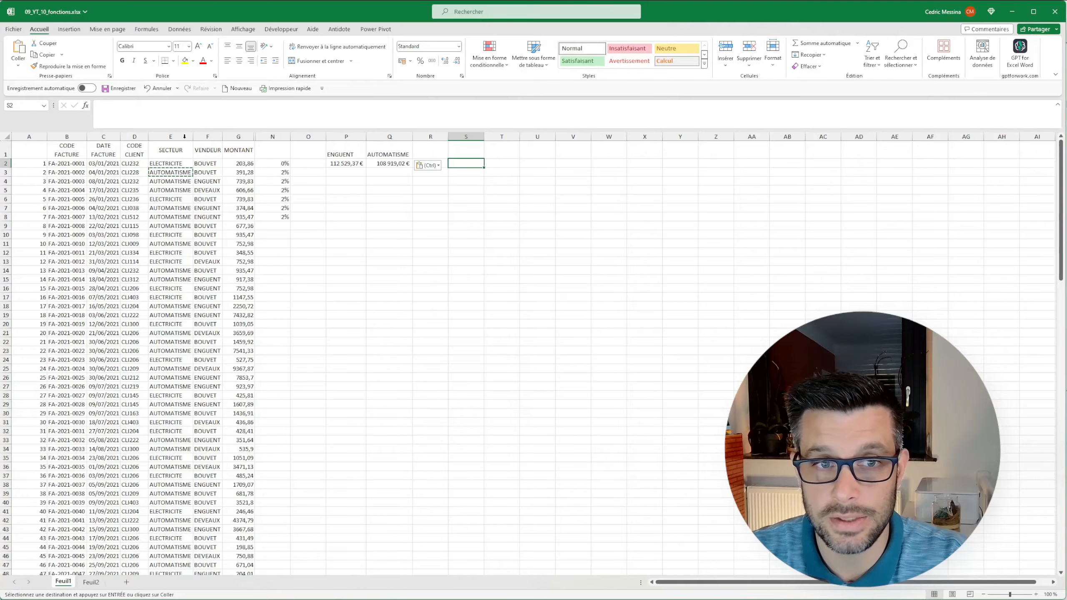
pyautogui.click(459, 200)
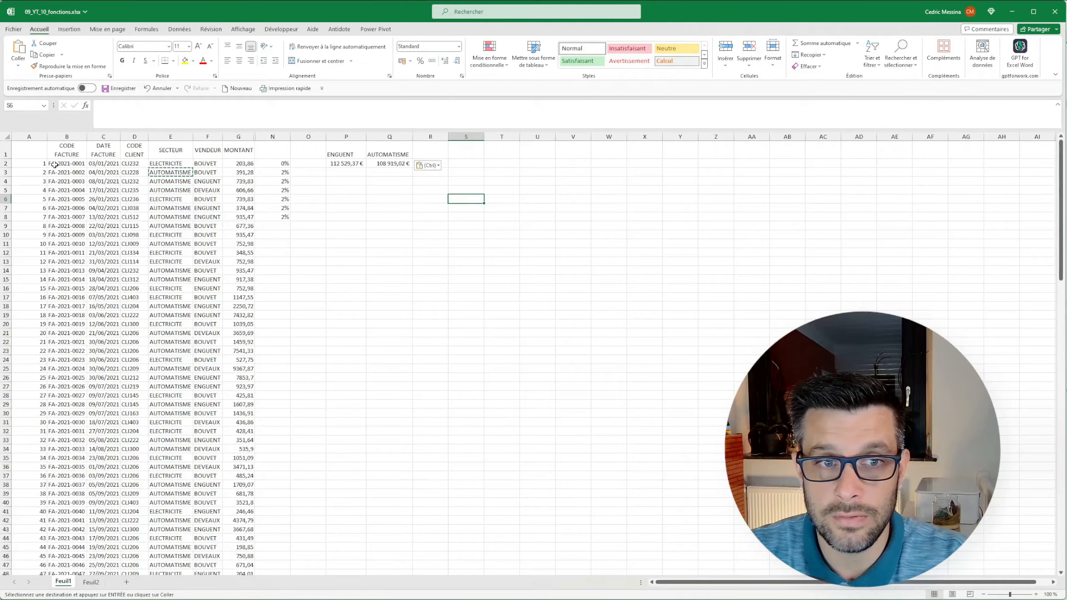
pyautogui.moveTo(55, 164); pyautogui.dragTo(61, 252)
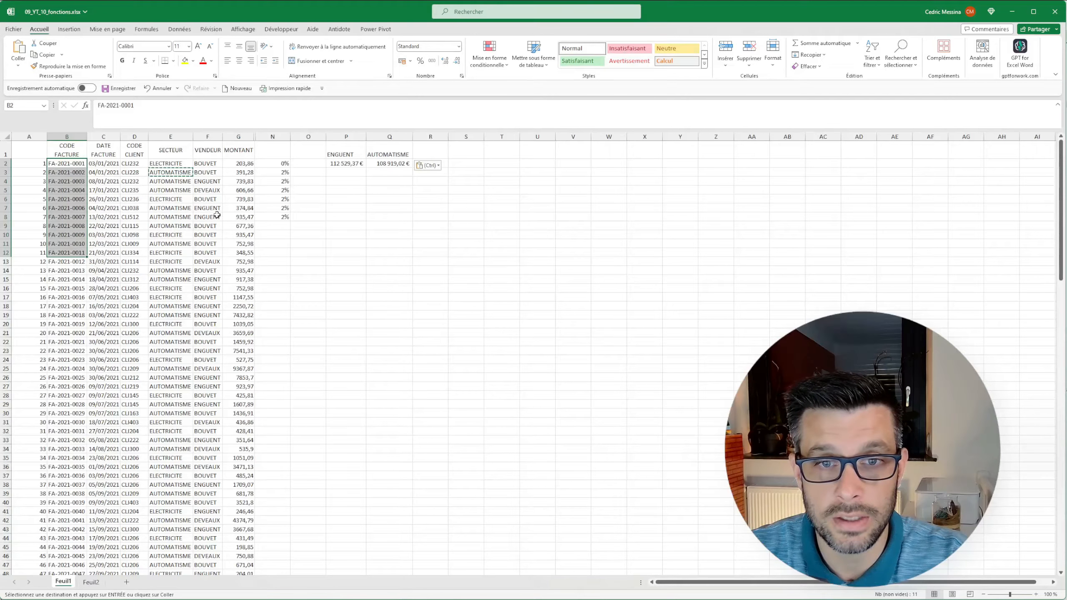
pyautogui.click(238, 207)
pyautogui.click(463, 165)
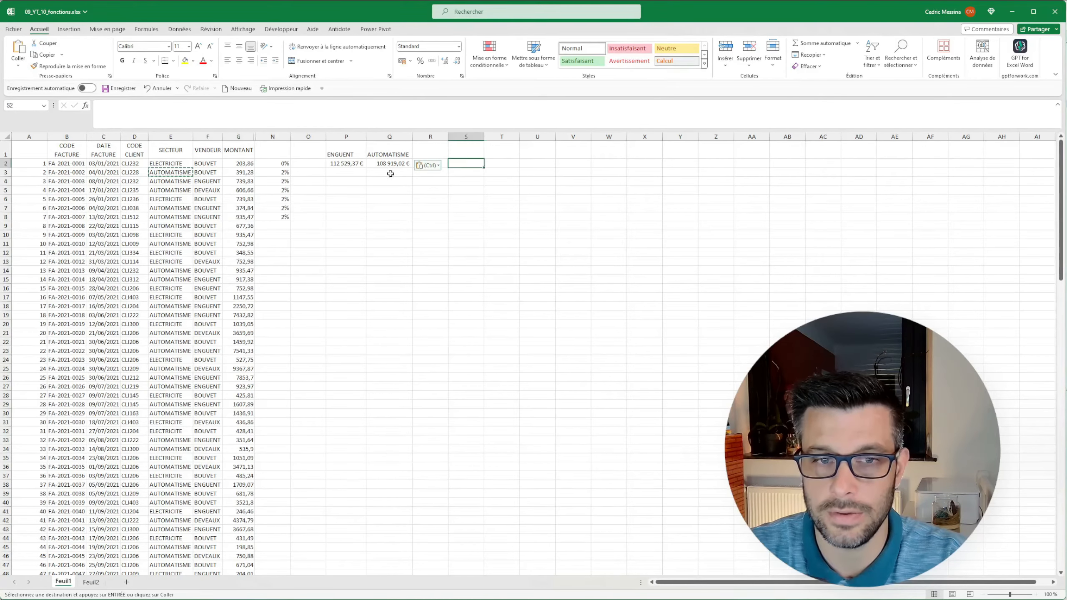
# Copy the invoice code from B5 into S2 as a value and fit column S to its content.
pyautogui.rightClick(63, 191)
pyautogui.click(88, 225)
pyautogui.rightClick(471, 165)
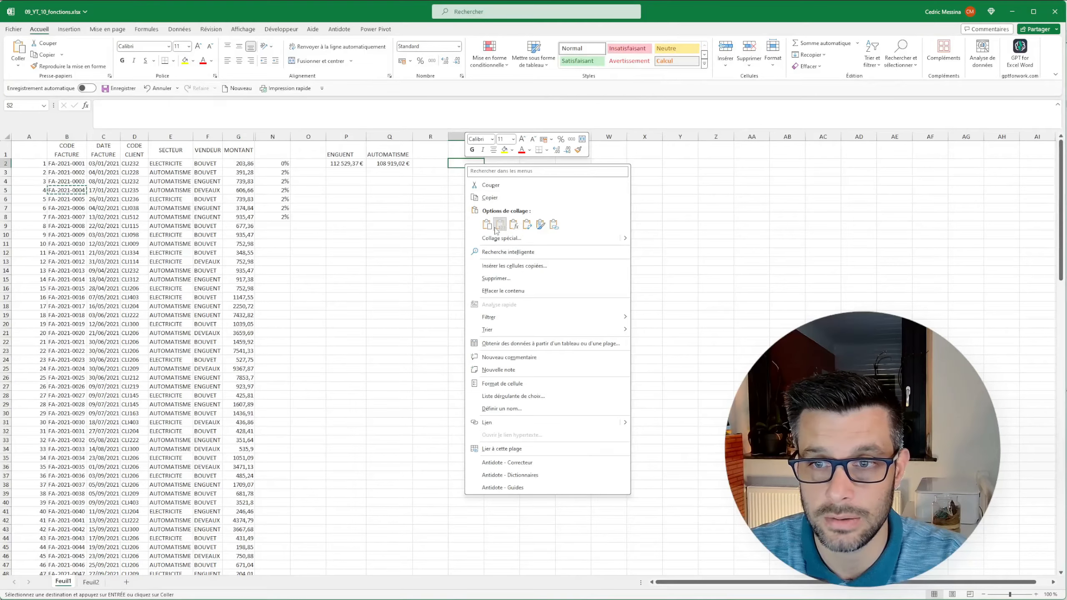
pyautogui.click(491, 226)
pyautogui.doubleClick(483, 137)
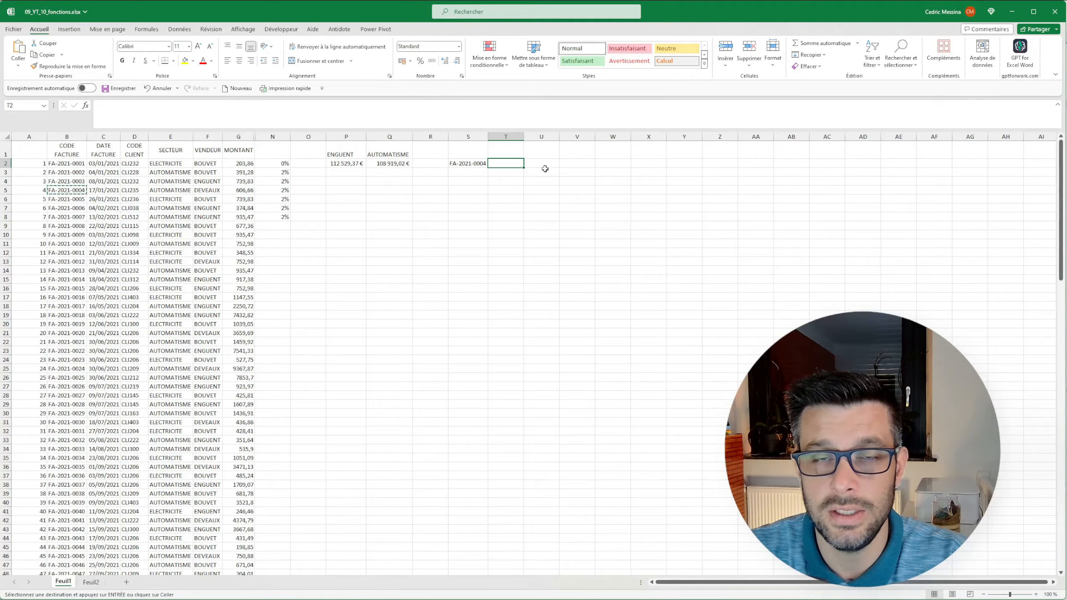
# Enter a RECHERCHEV formula in T2 that looks up S2 in columns B:G, returns column 6 and uses FAUX for an exact match.
pyautogui.write('=rec')
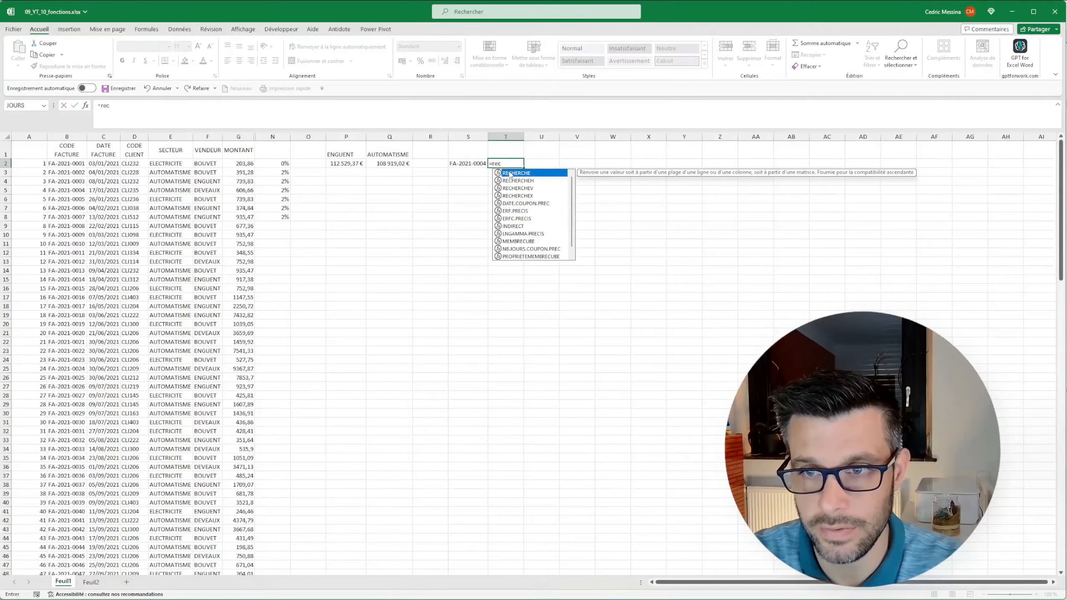
pyautogui.doubleClick(514, 188)
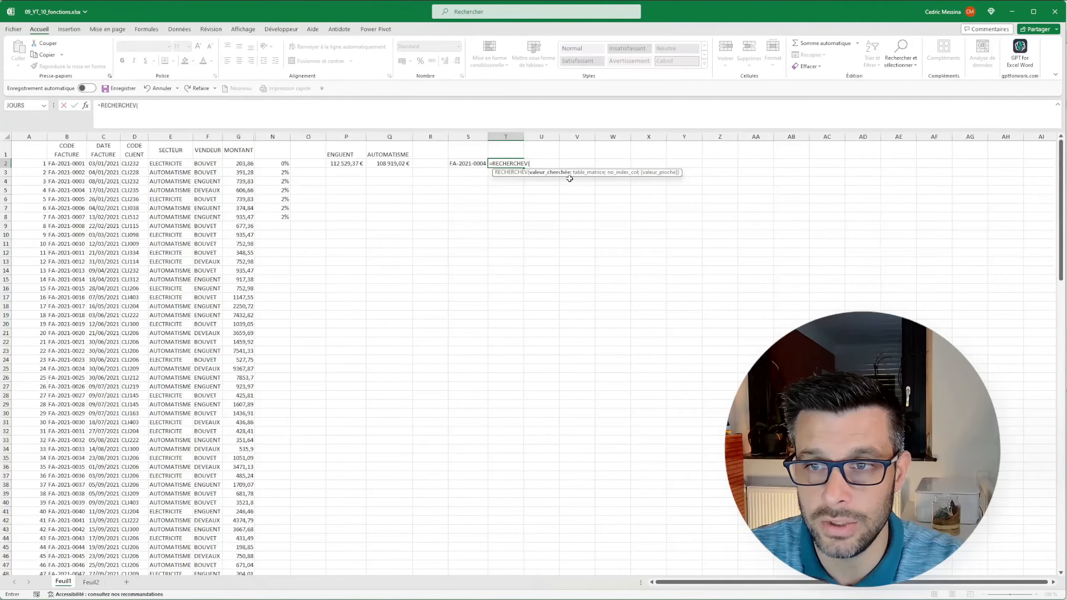
pyautogui.click(464, 163)
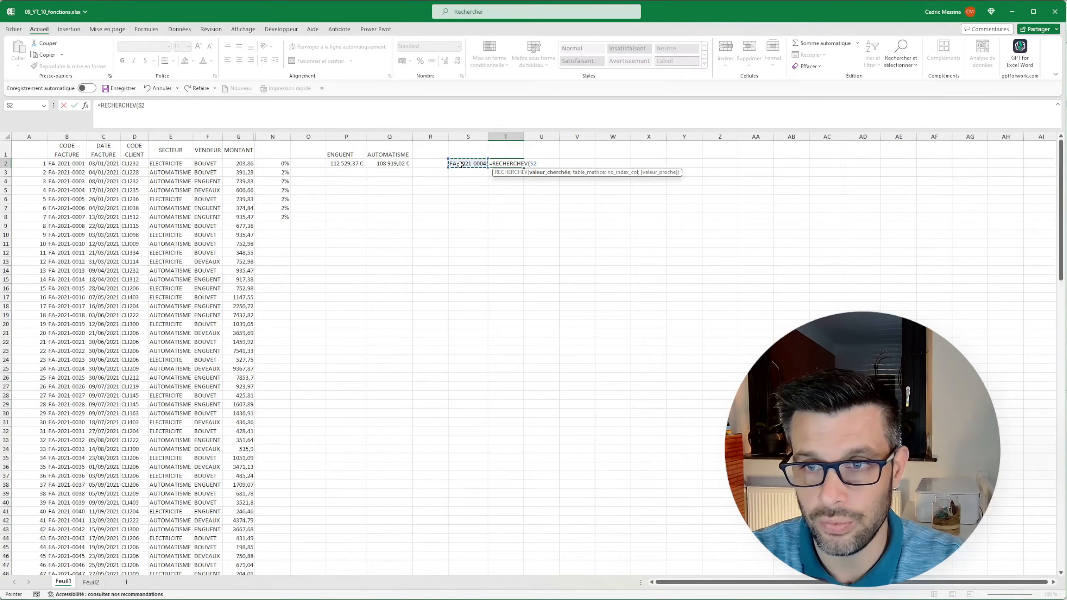
pyautogui.write(';')
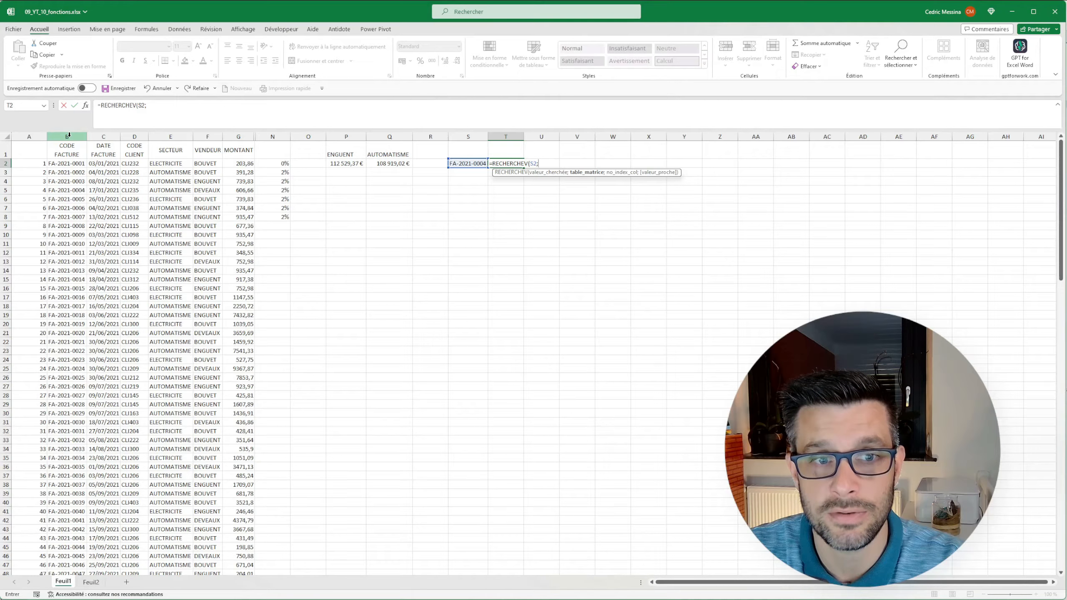
pyautogui.moveTo(69, 135); pyautogui.dragTo(239, 137)
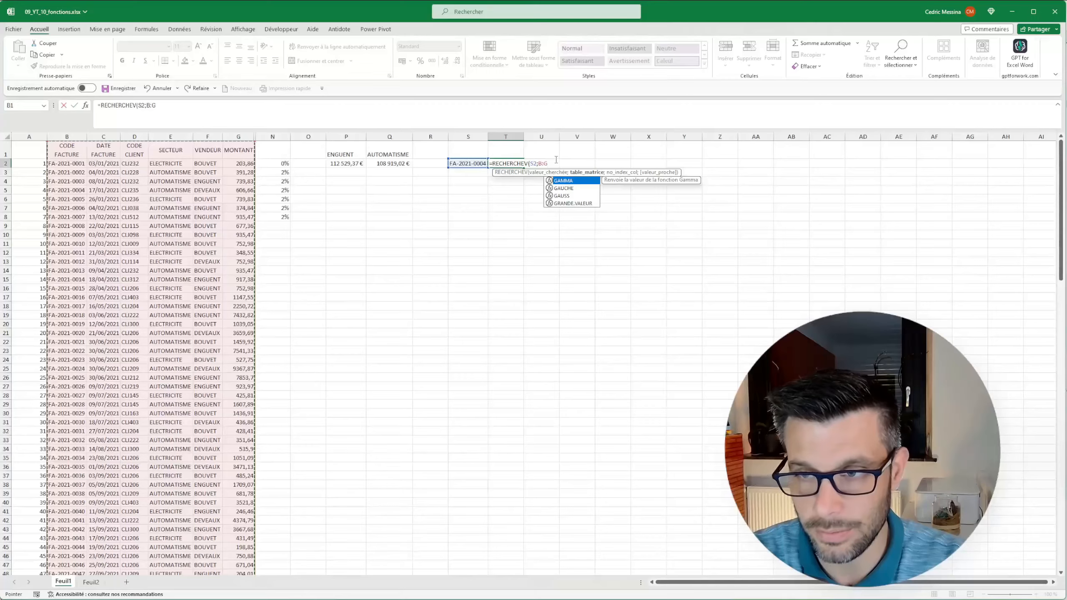
pyautogui.write(';6')
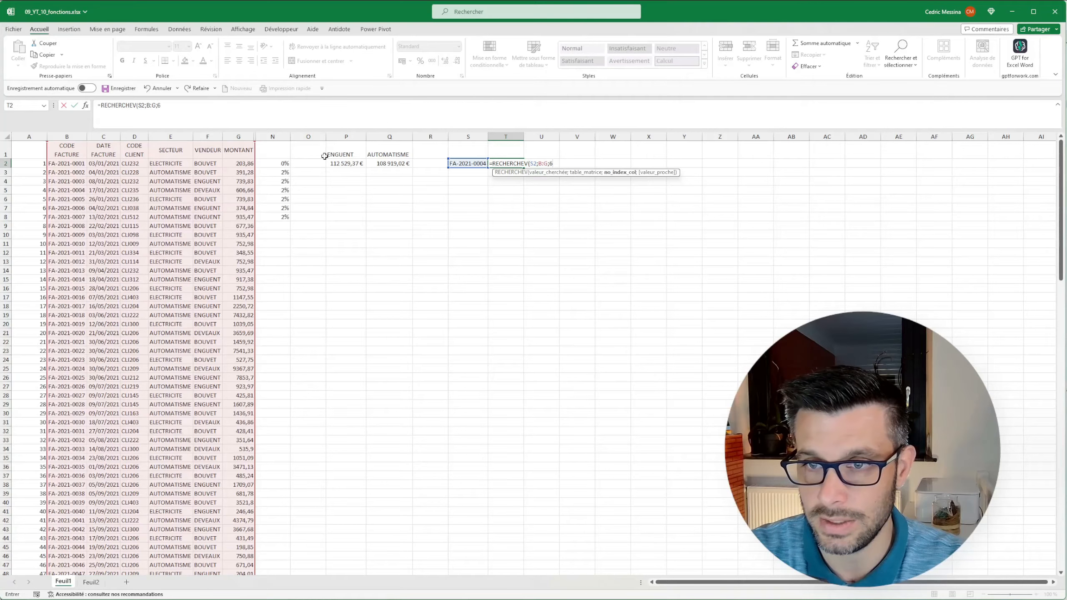
pyautogui.write(';f')
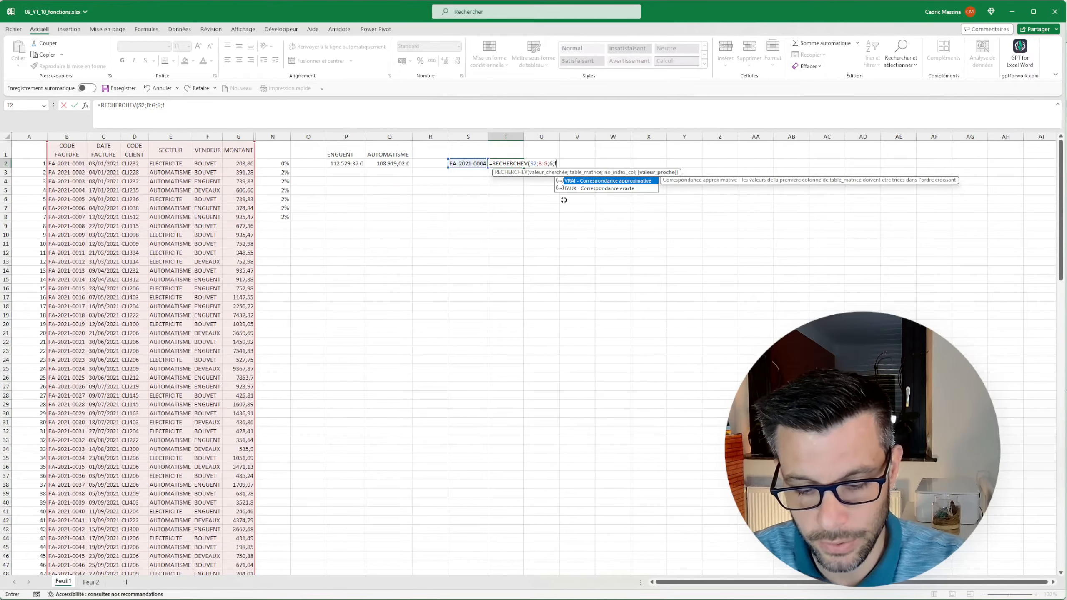
pyautogui.write('aux)')
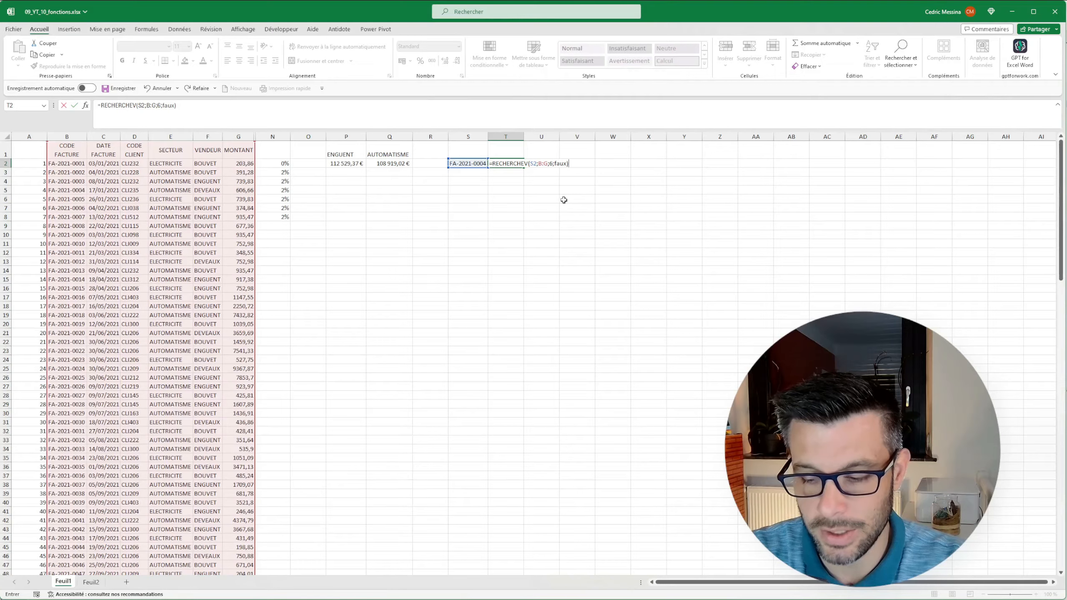
pyautogui.press('Return')
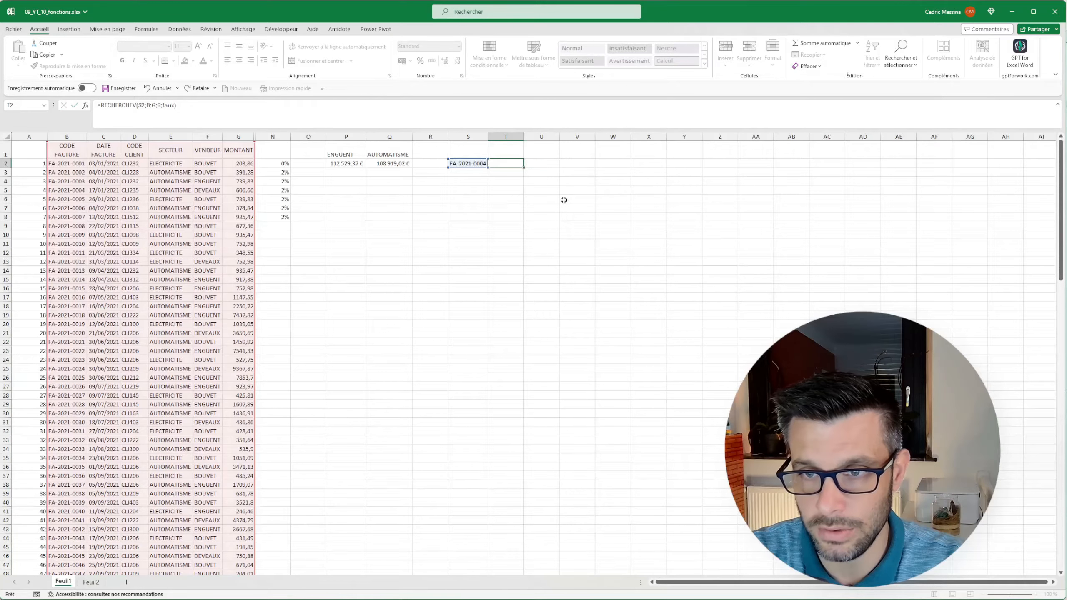
pyautogui.moveTo(63, 191); pyautogui.dragTo(250, 192)
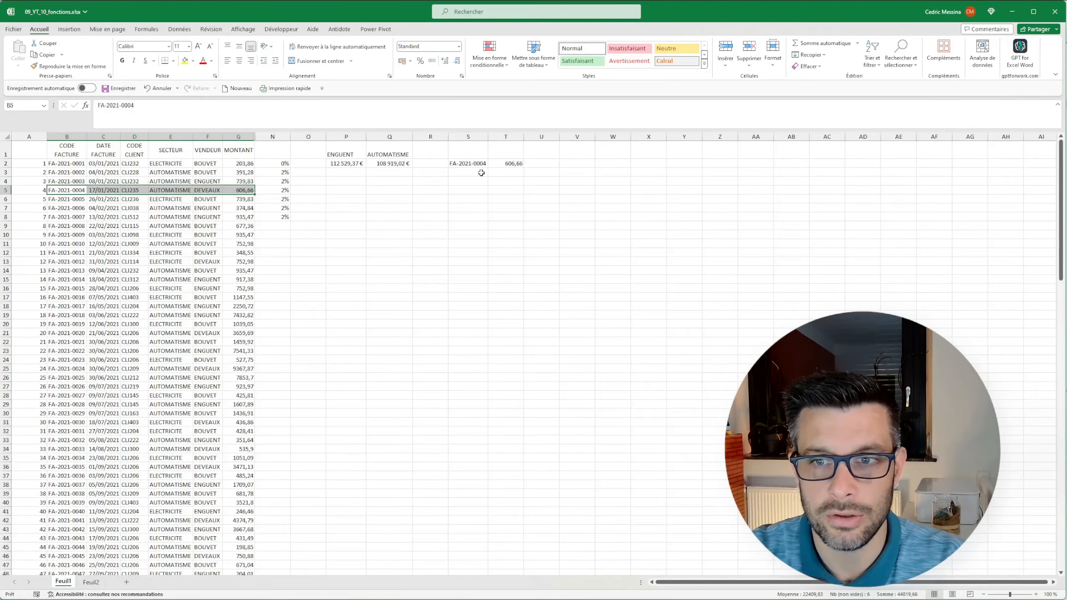
# Begin a RECHERCHEX formula in U2 with S2 as the lookup value, B:B as the lookup array and G:G as the return array.
pyautogui.click(542, 163)
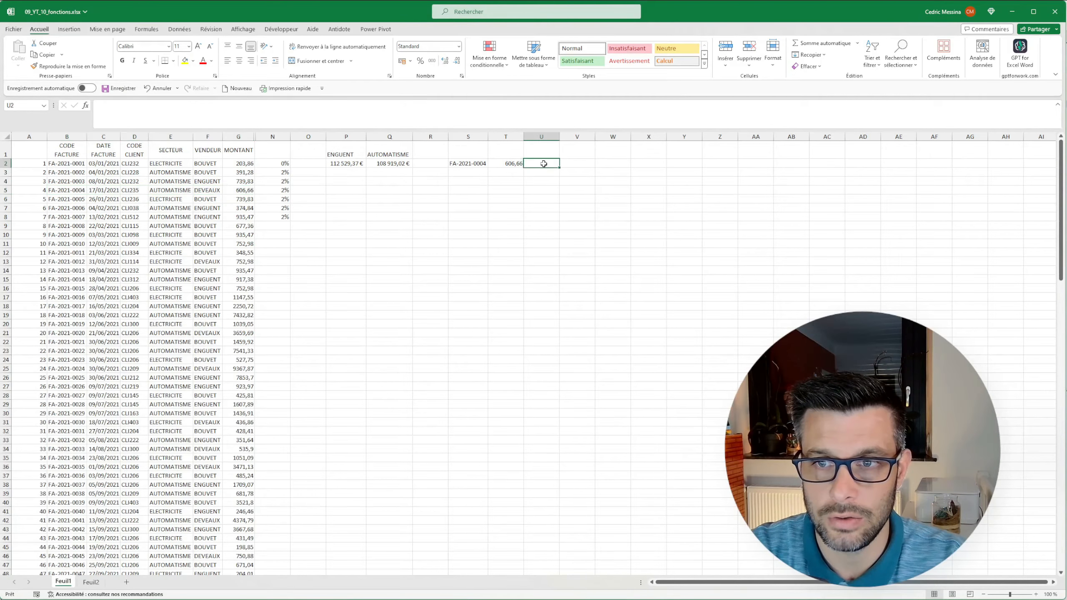
pyautogui.write('=rec')
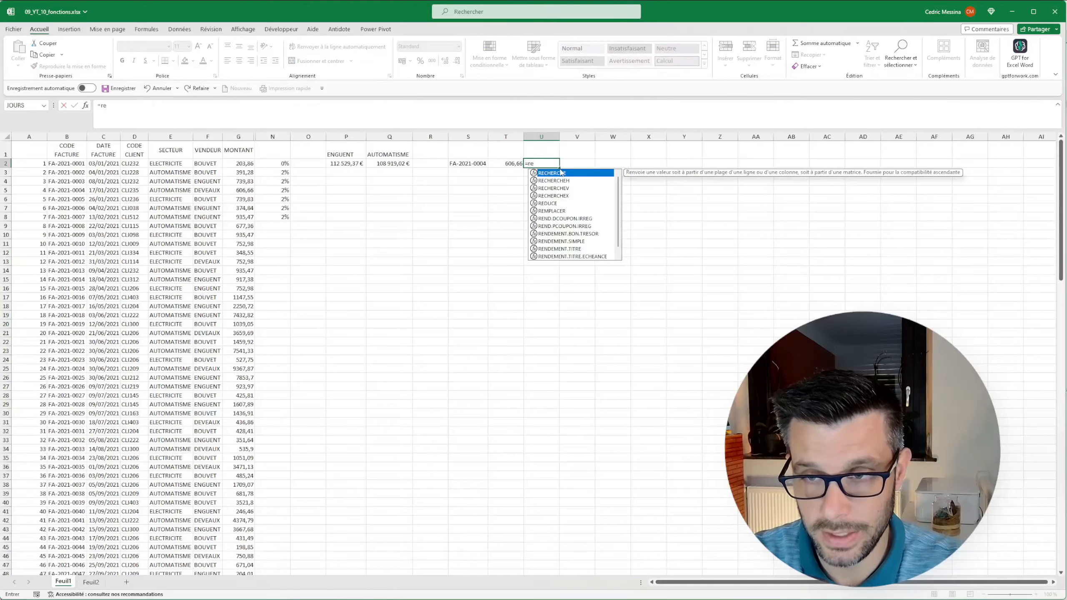
pyautogui.click(554, 196)
pyautogui.doubleClick(557, 196)
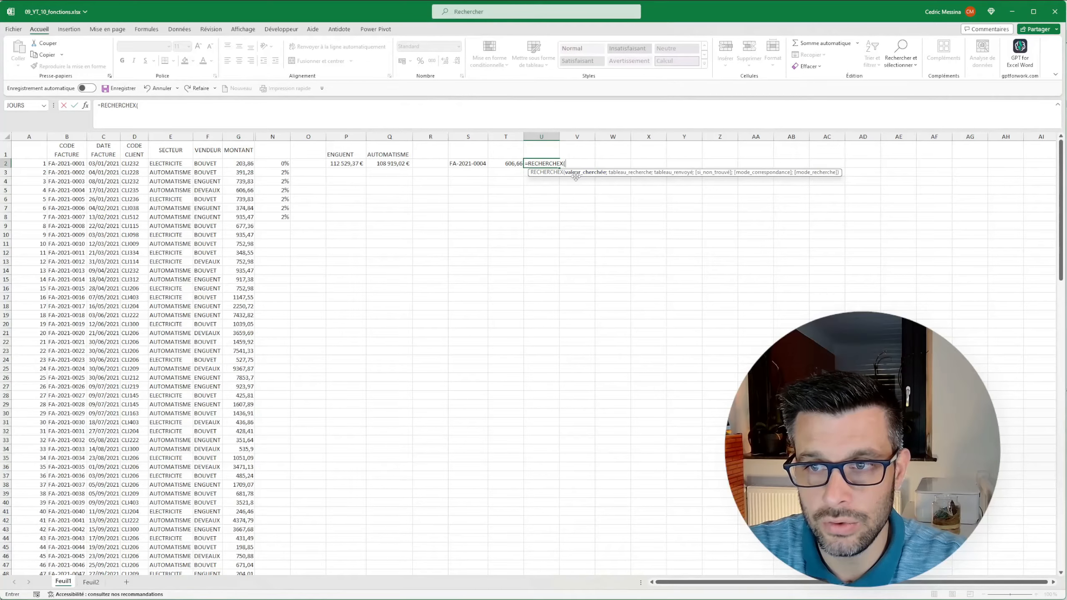
pyautogui.click(467, 163)
pyautogui.write(';')
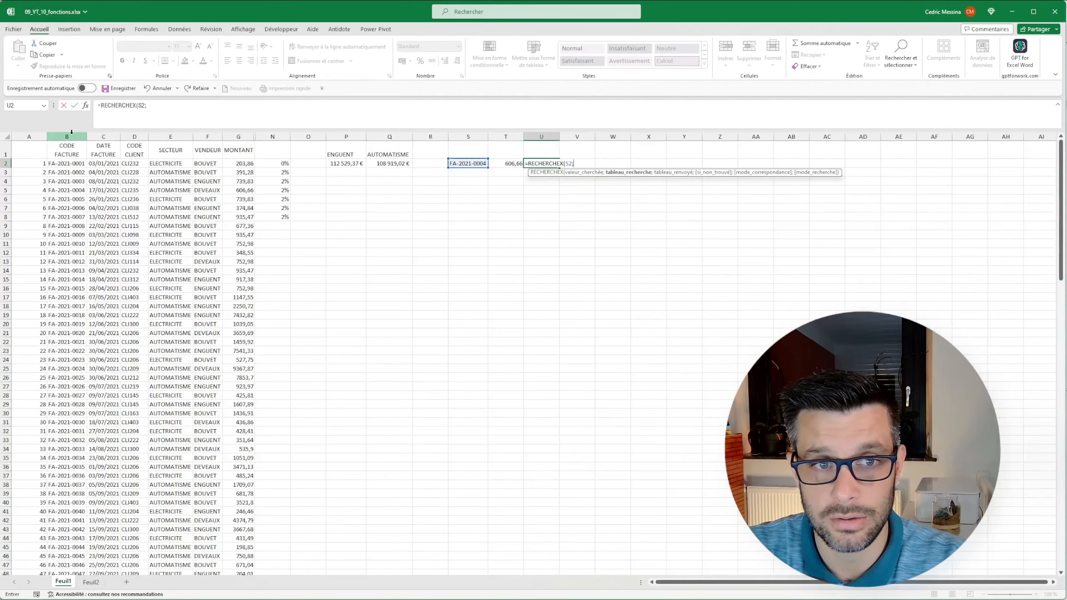
pyautogui.click(71, 134)
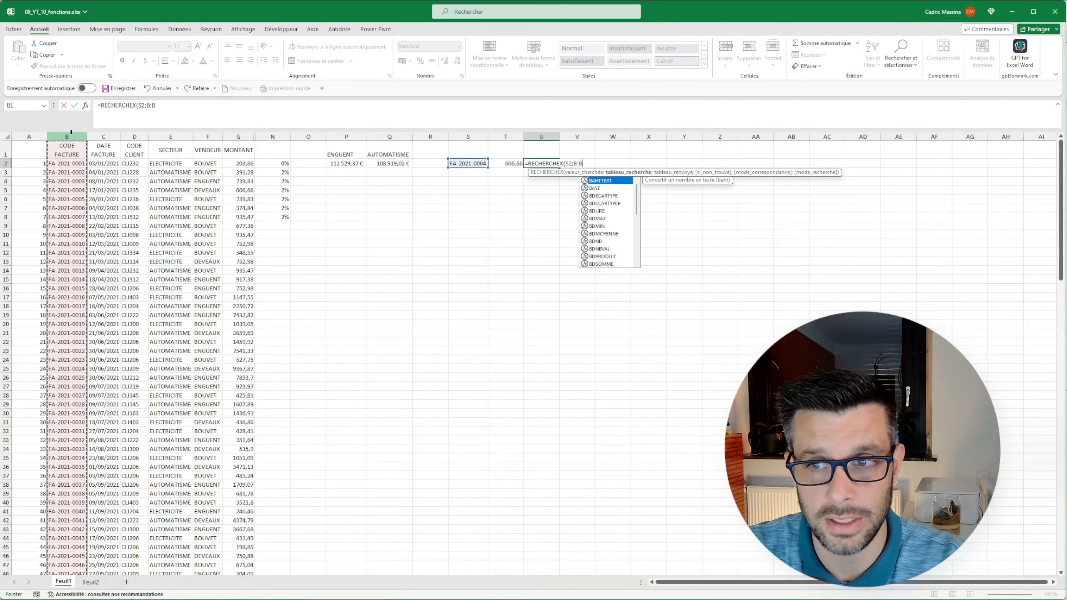
pyautogui.write(';')
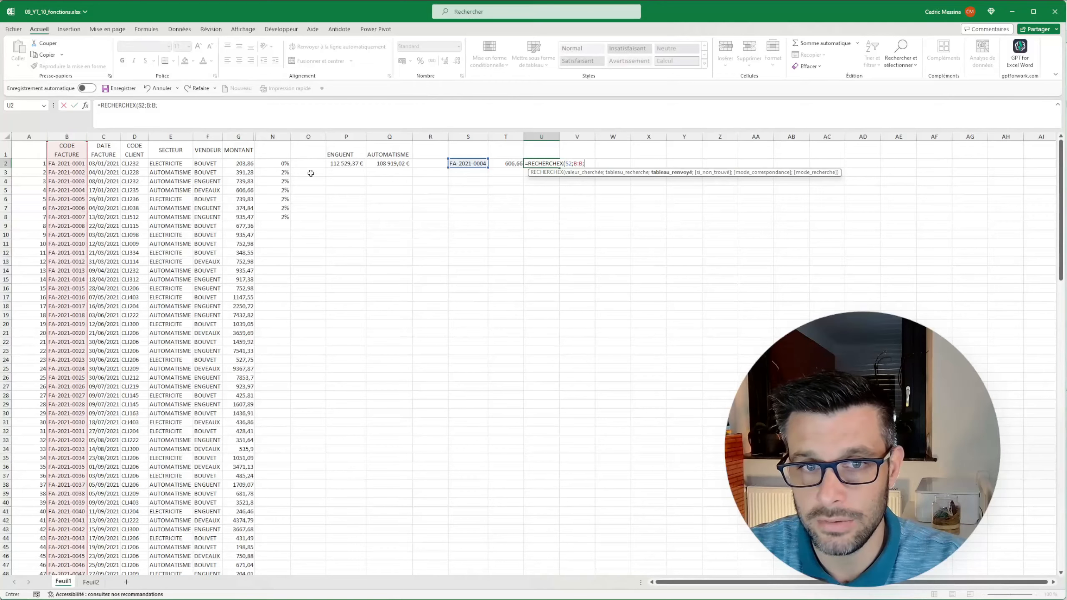
pyautogui.click(233, 133)
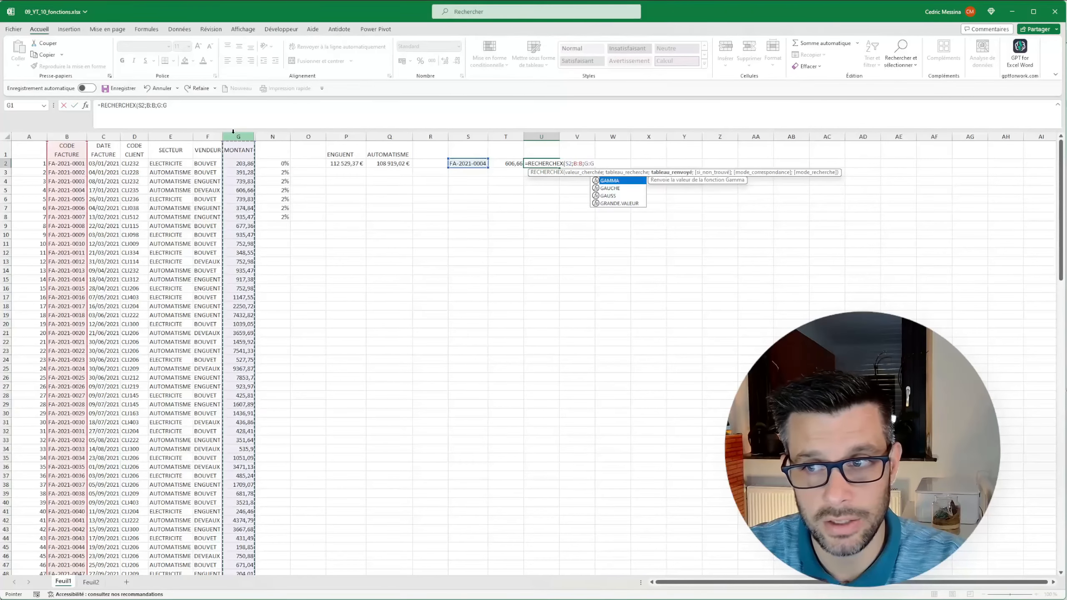
# Complete the U2 formula with "Pas de montant" as the not-found text and match mode 0.
pyautogui.write(';')
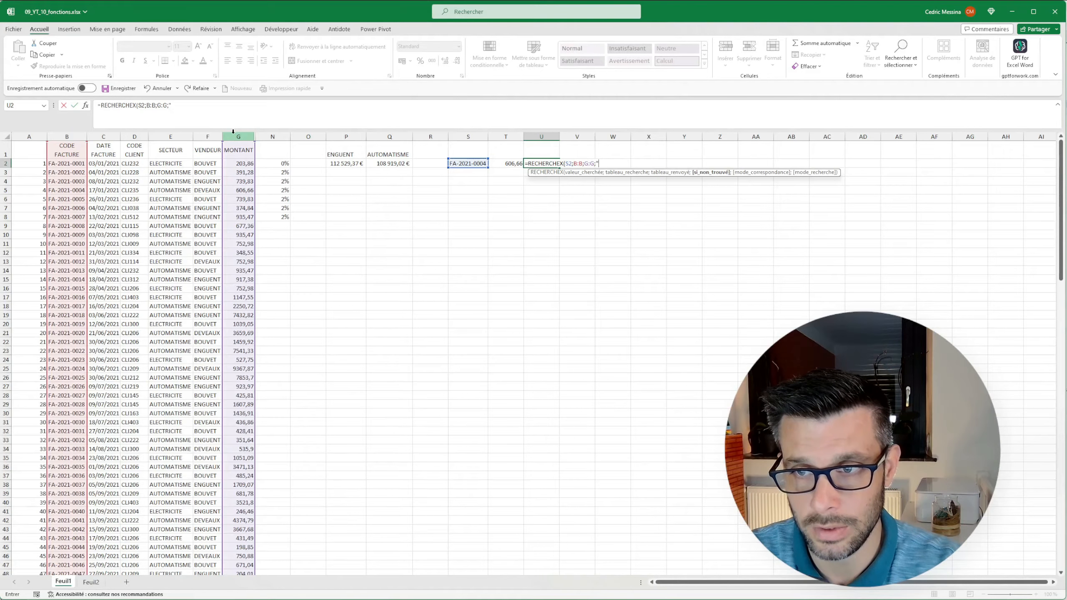
pyautogui.write('"Pas de montant"')
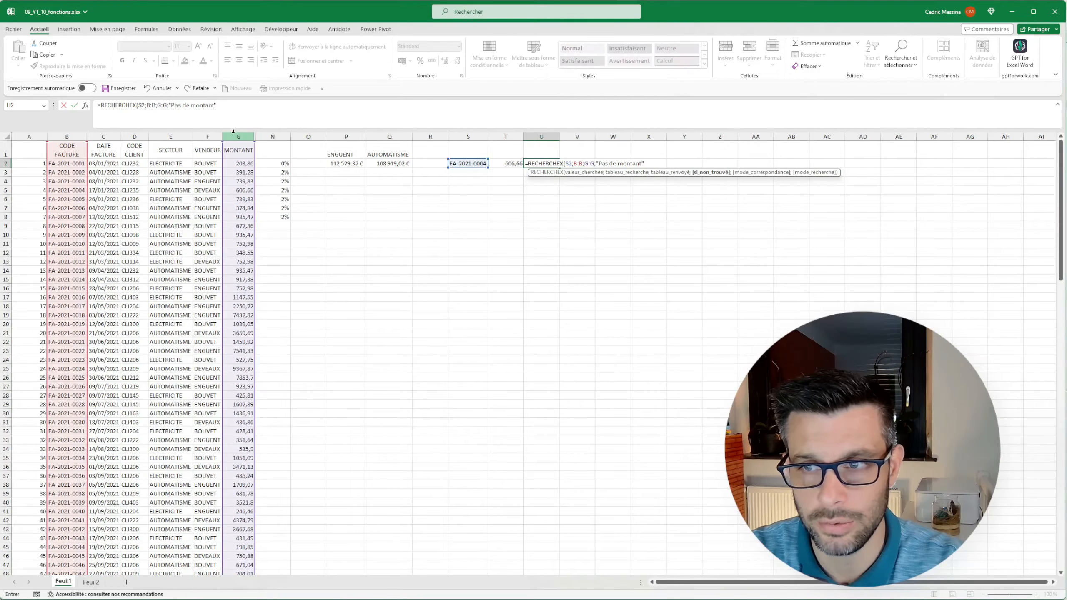
pyautogui.write(';')
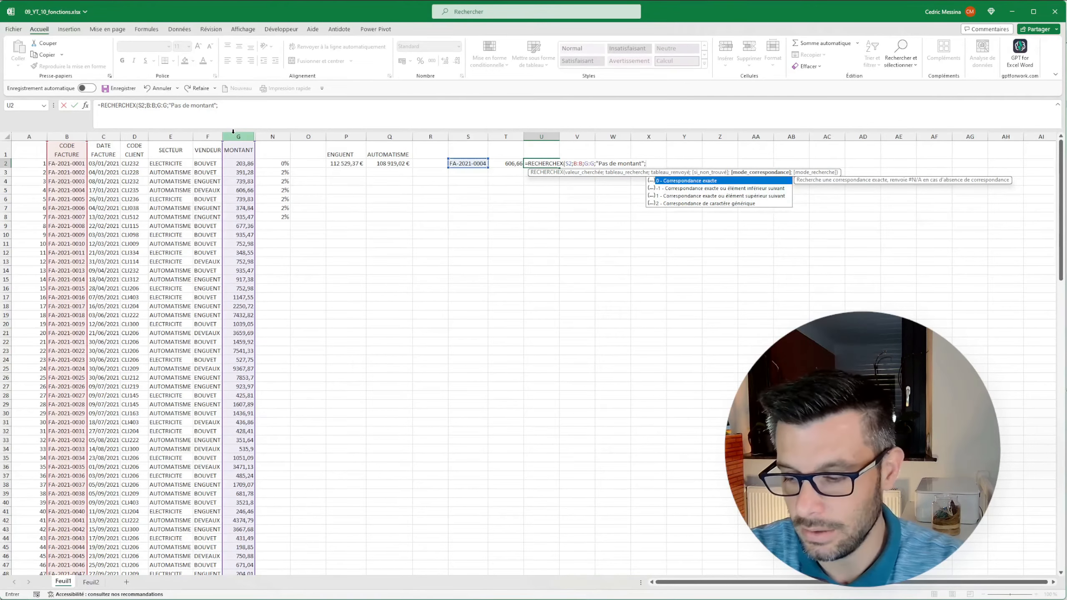
pyautogui.write(')')
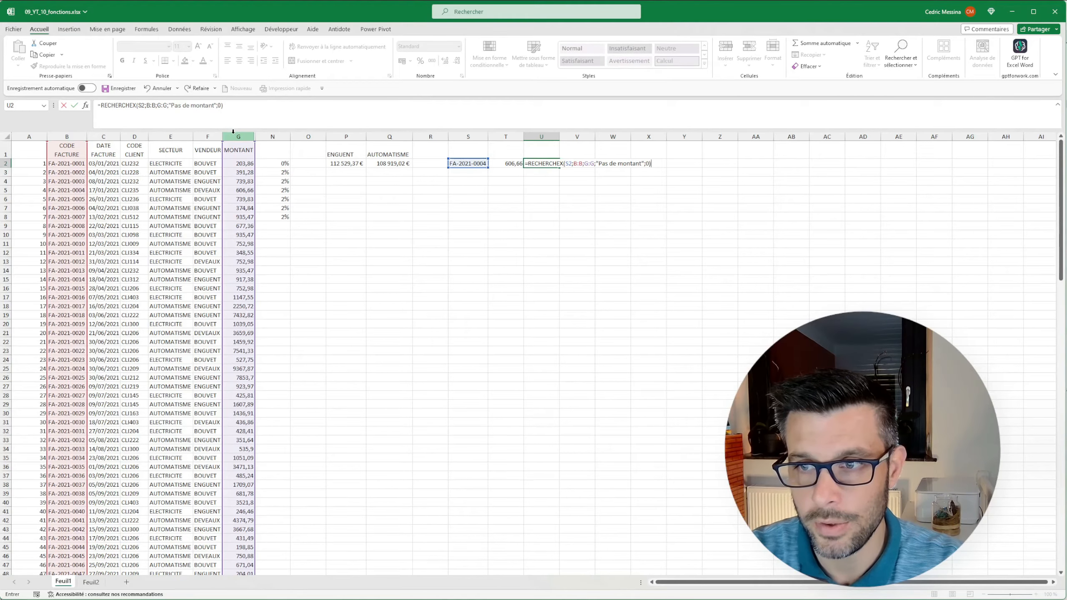
pyautogui.press('Return')
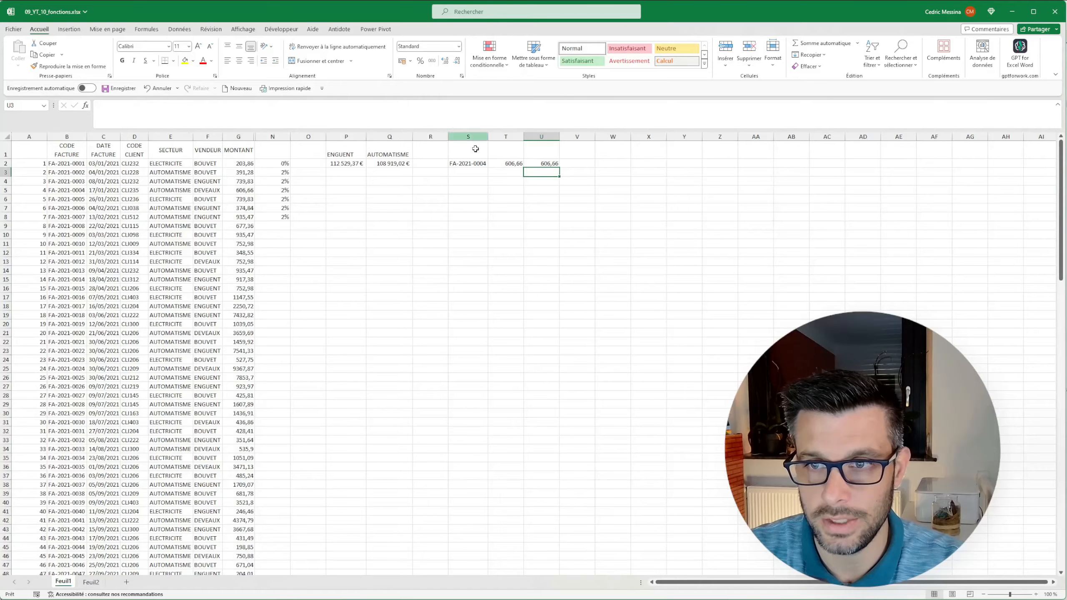
# Change the last two digits of the invoice code in S2 to 10 and check the matching invoice row in the table.
pyautogui.click(462, 164)
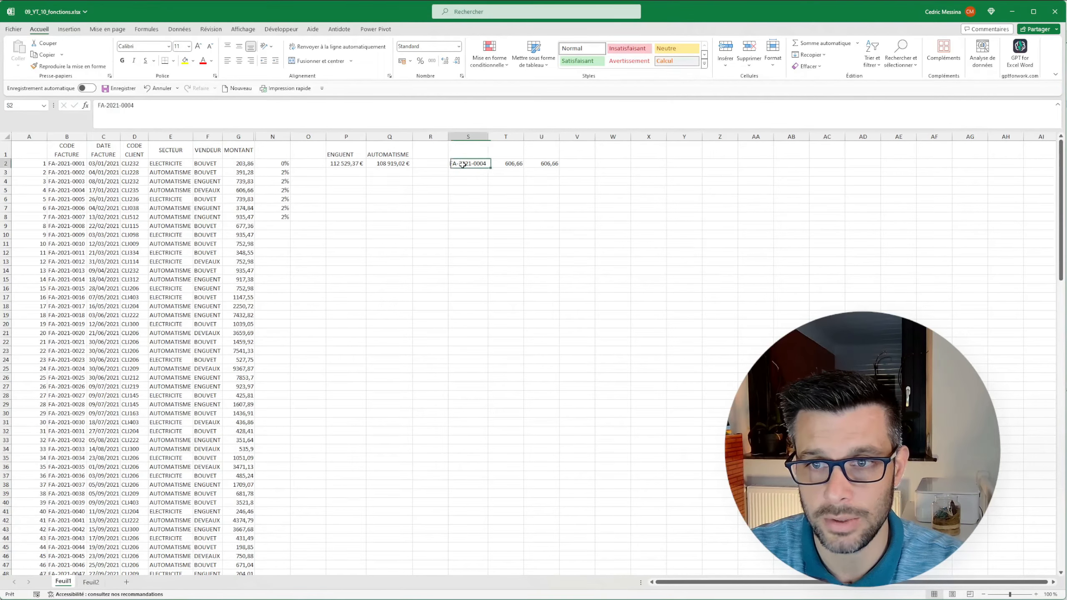
pyautogui.moveTo(130, 105); pyautogui.dragTo(140, 105)
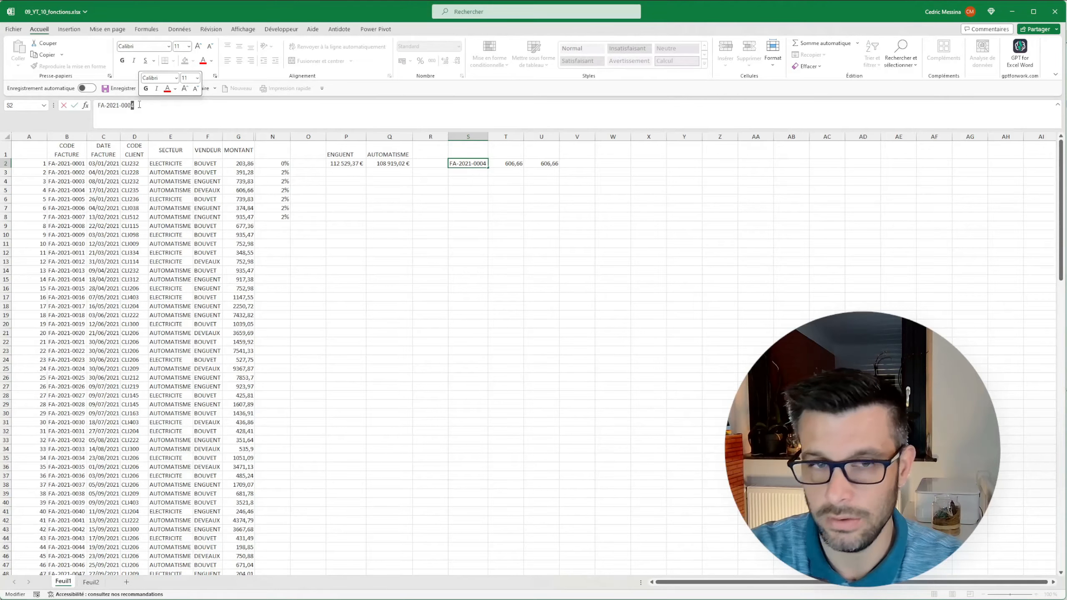
pyautogui.press('BackSpace')
pyautogui.press('BackSpace')
pyautogui.write('10')
pyautogui.press('Return')
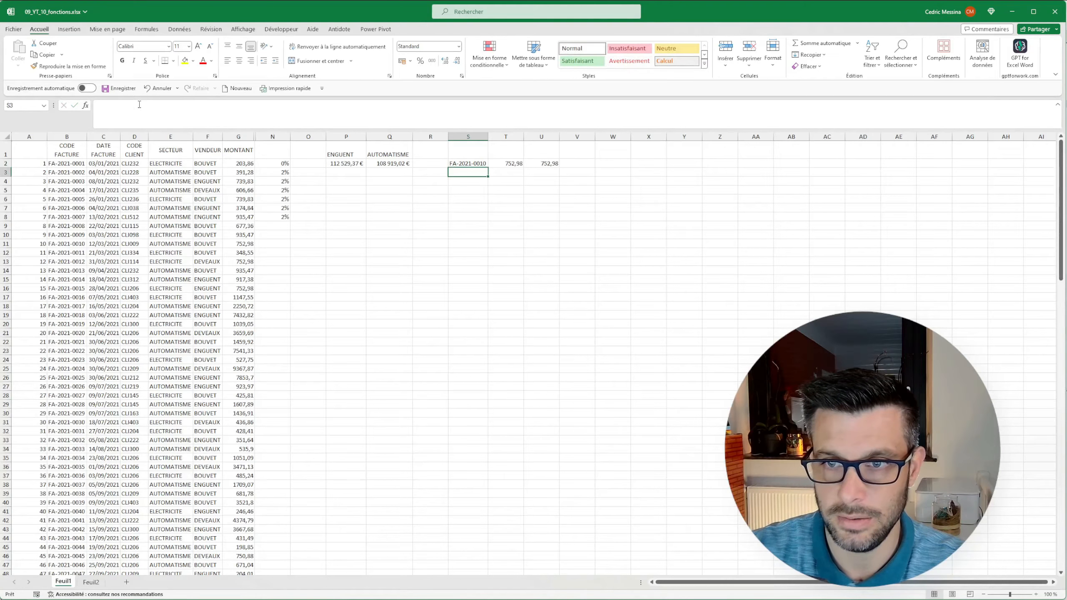
pyautogui.moveTo(71, 244); pyautogui.dragTo(238, 249)
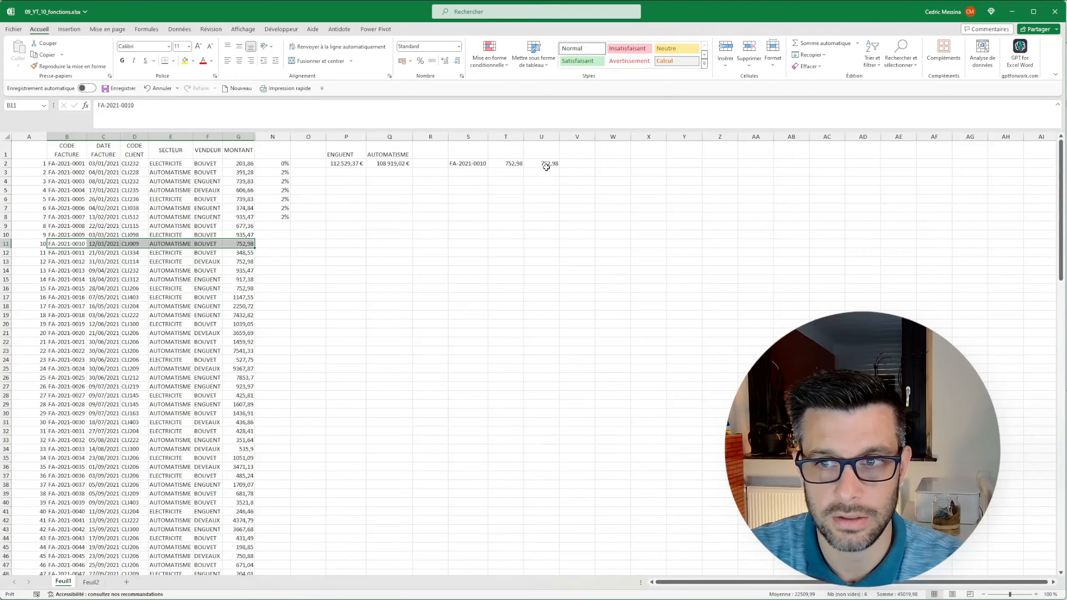
pyautogui.click(467, 164)
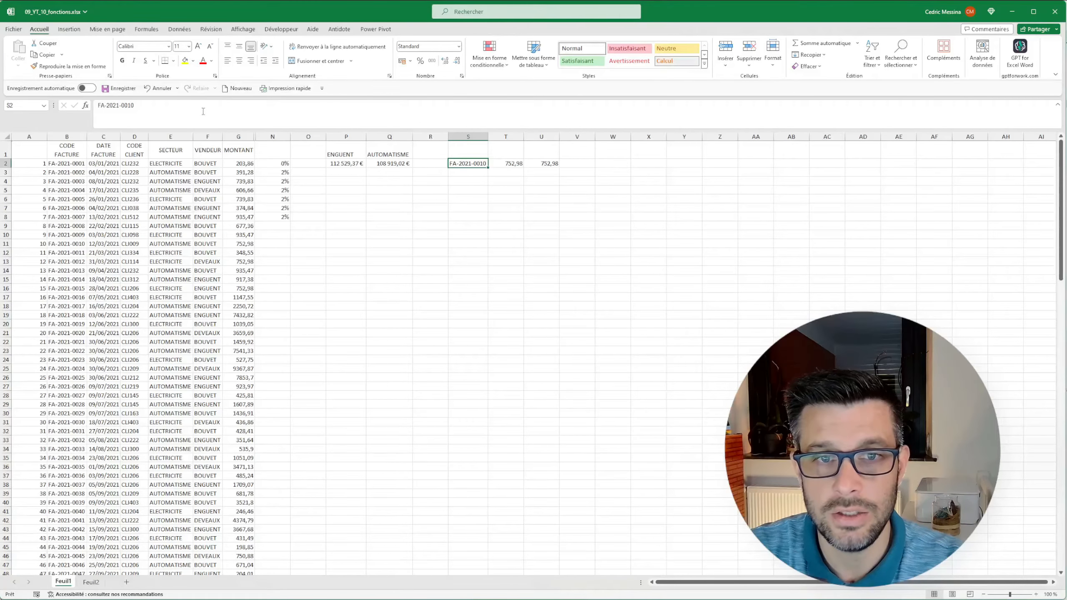
# Change the invoice code in S2 to FA-2021-2010 and compare the RECHERCHEV and RECHERCHEX results in T2 and U2.
pyautogui.moveTo(121, 105); pyautogui.dragTo(128, 105)
pyautogui.write('20')
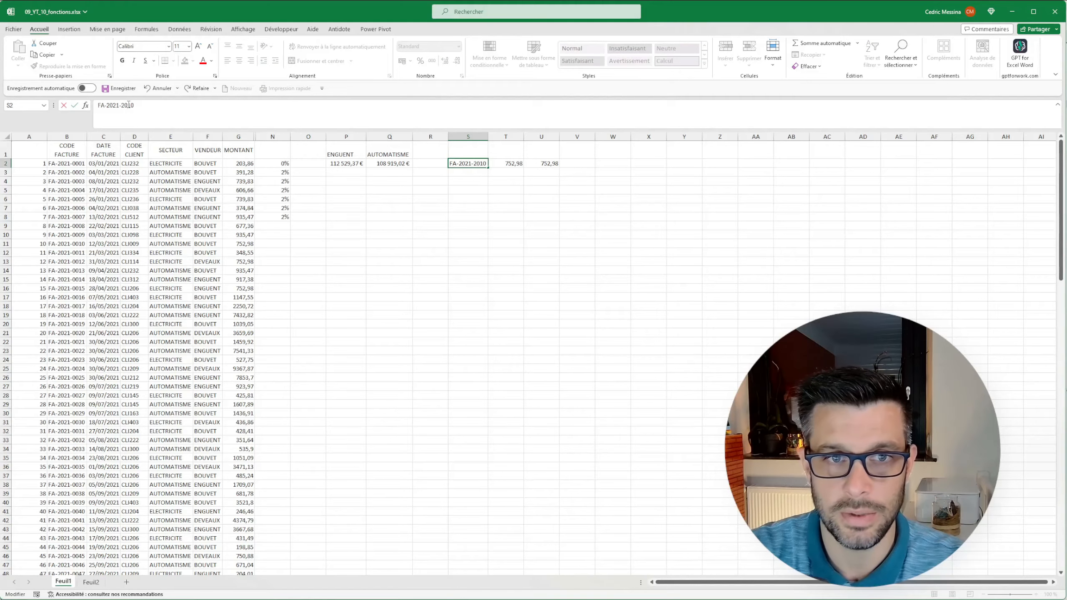
pyautogui.press('Return')
pyautogui.click(539, 173)
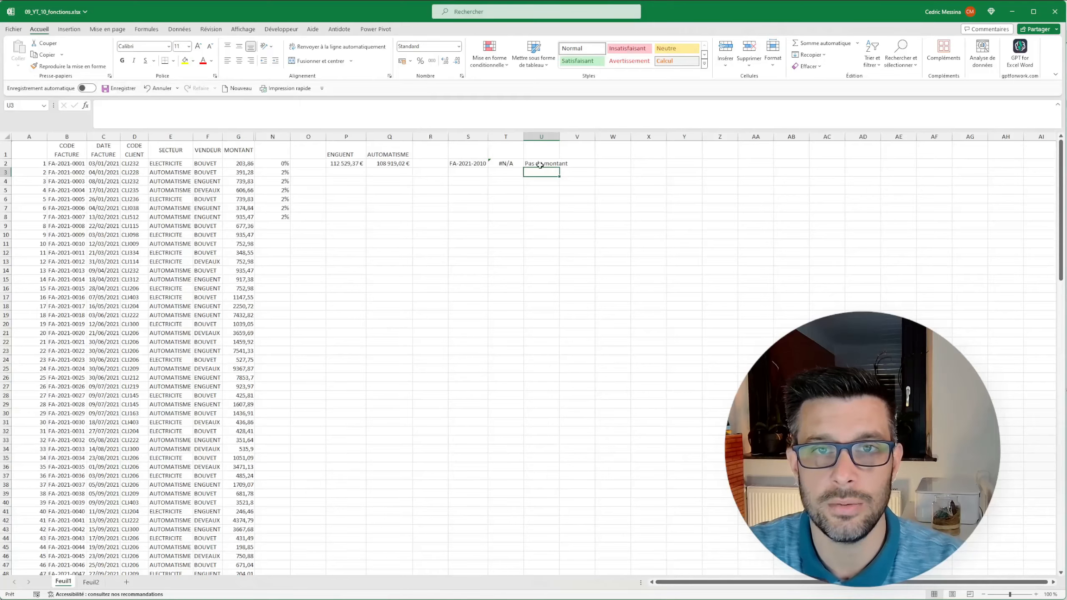
pyautogui.click(505, 167)
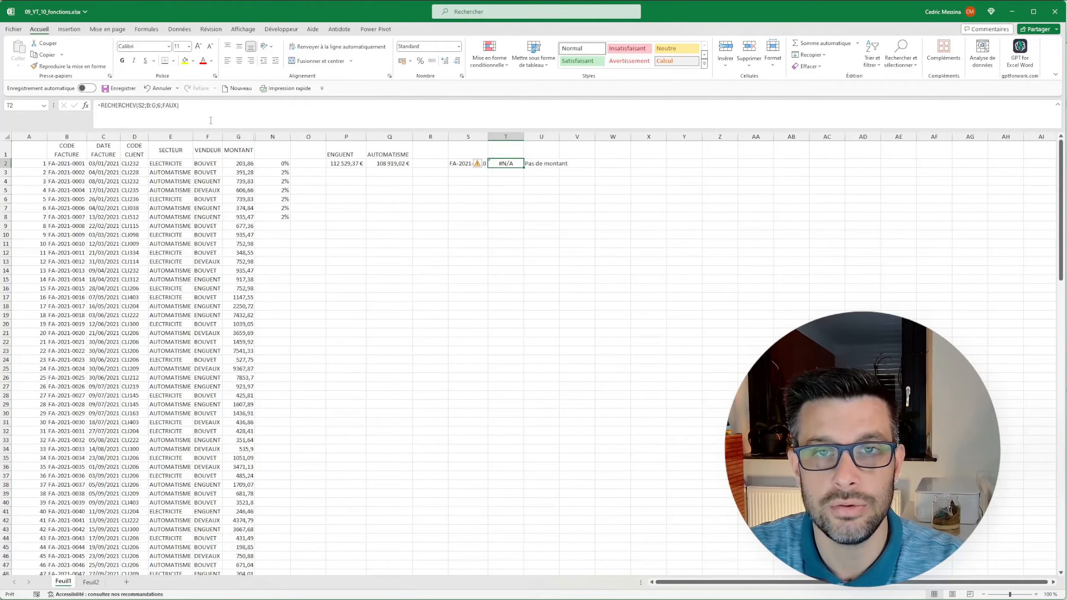
pyautogui.click(515, 189)
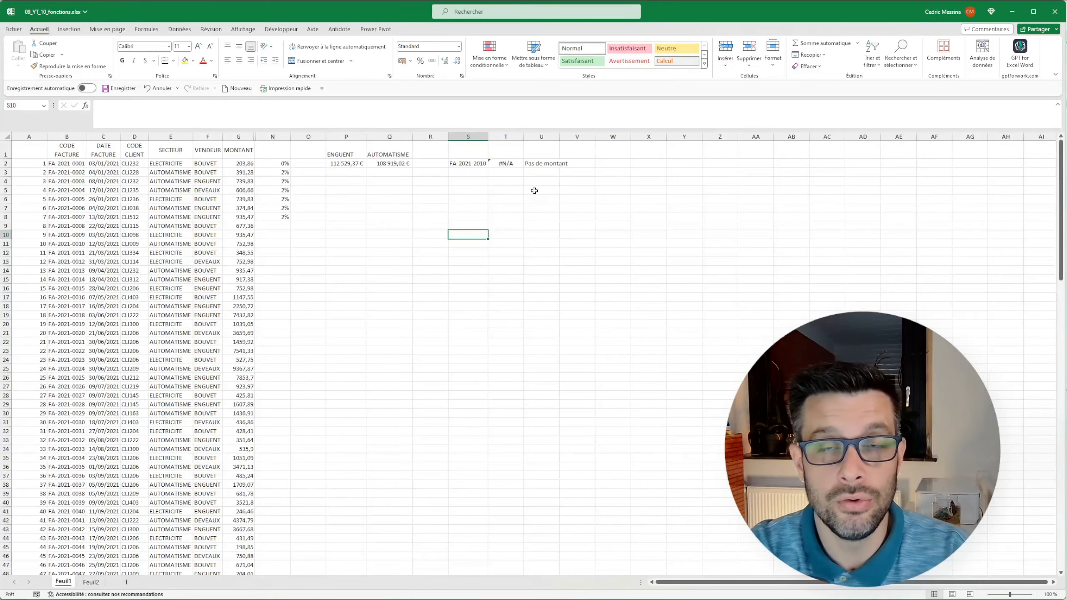
# Multiply the invoice amount by its commission rate with =G2*N2 in W2 and fill the formula down to W8.
pyautogui.click(610, 163)
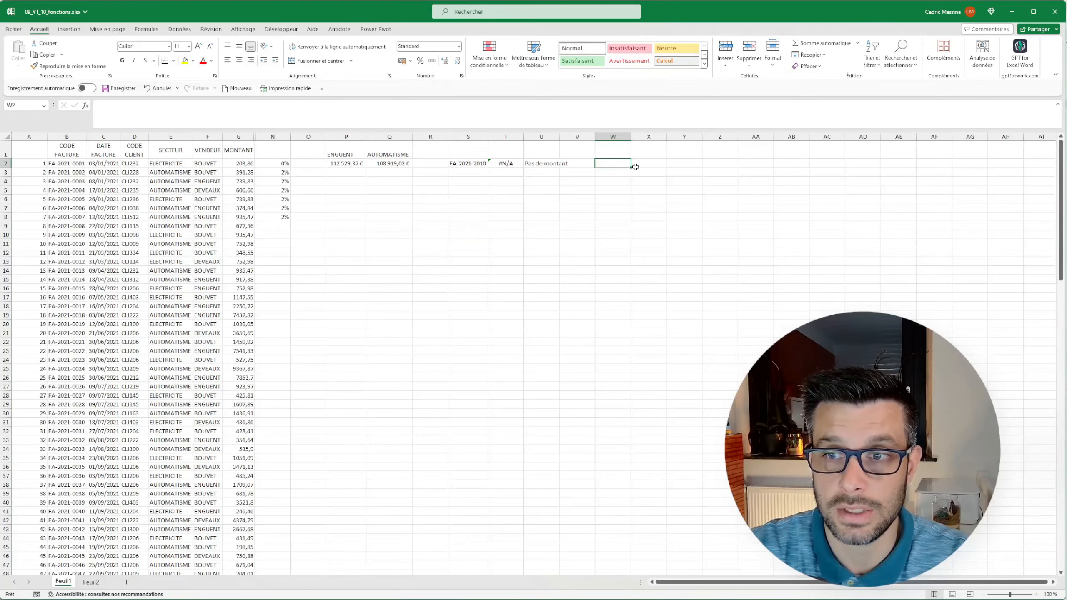
pyautogui.click(250, 163)
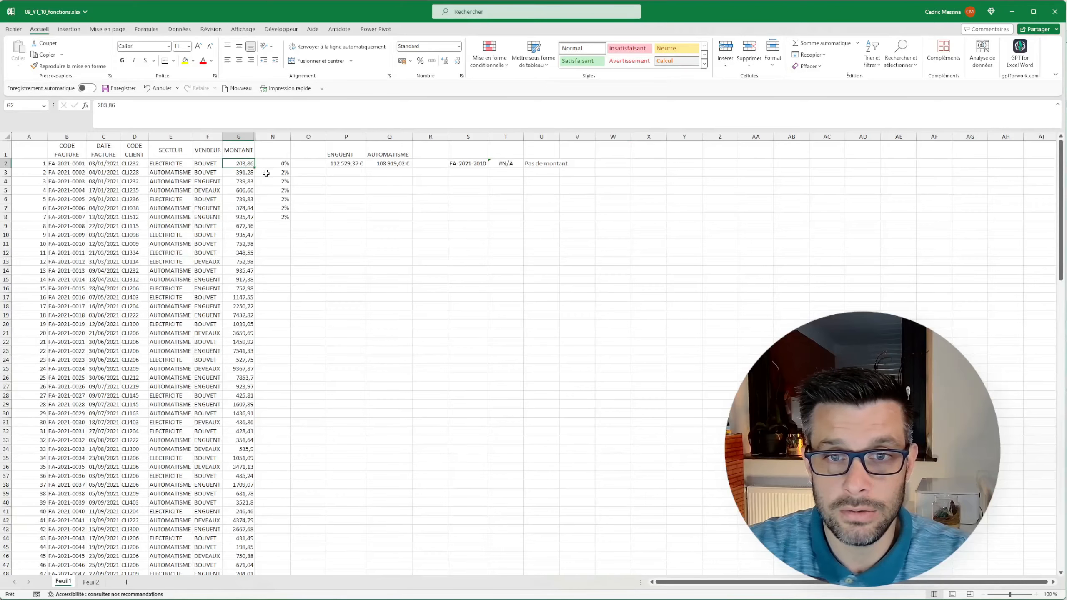
pyautogui.moveTo(278, 163); pyautogui.dragTo(269, 219)
pyautogui.moveTo(279, 164); pyautogui.dragTo(277, 218)
pyautogui.moveTo(246, 163); pyautogui.dragTo(243, 218)
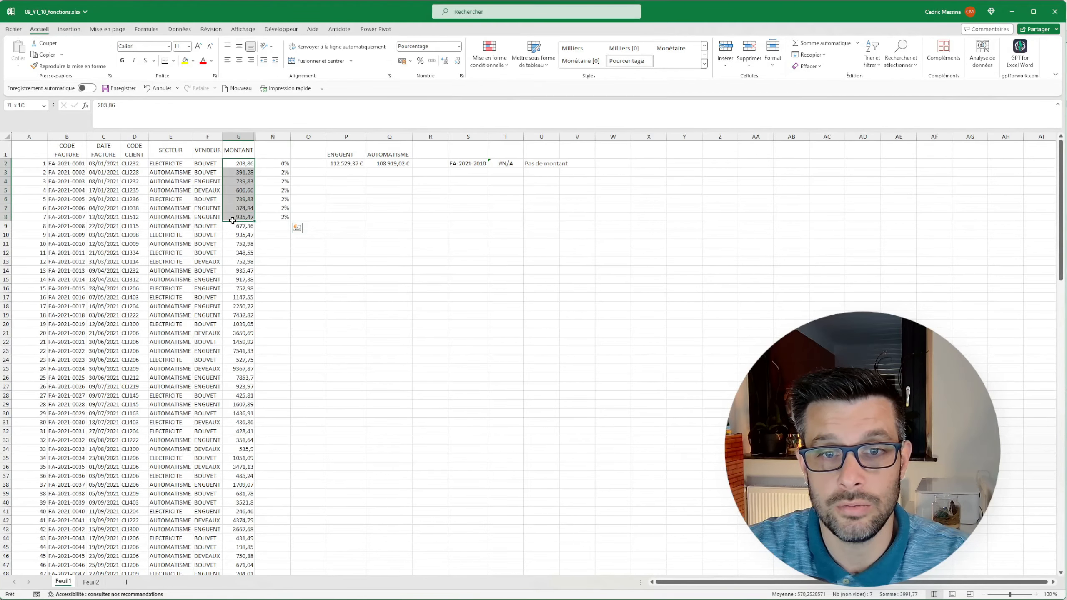
pyautogui.click(274, 180)
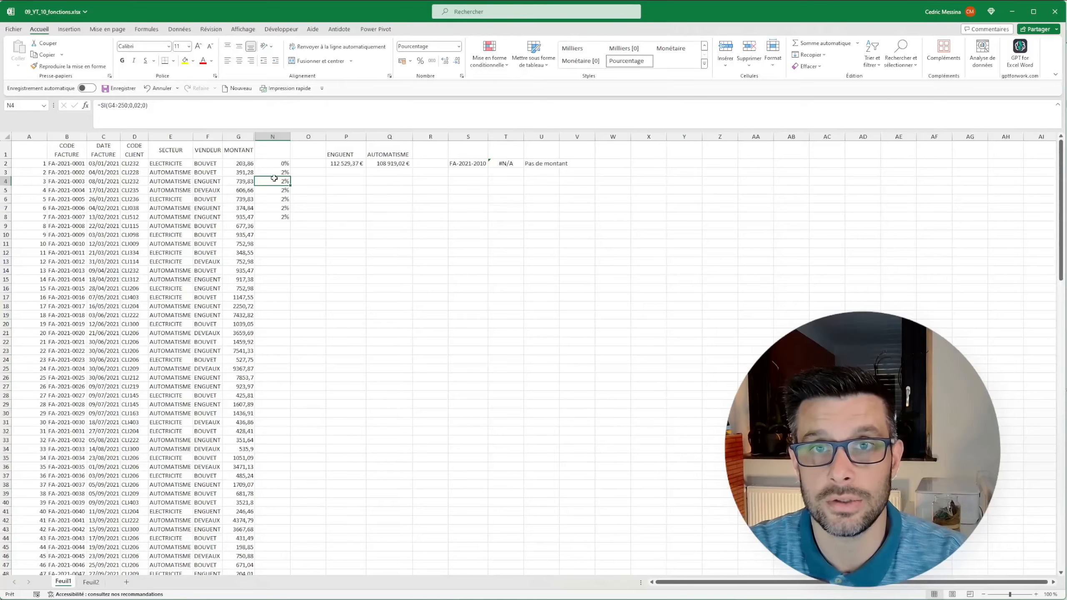
pyautogui.click(617, 165)
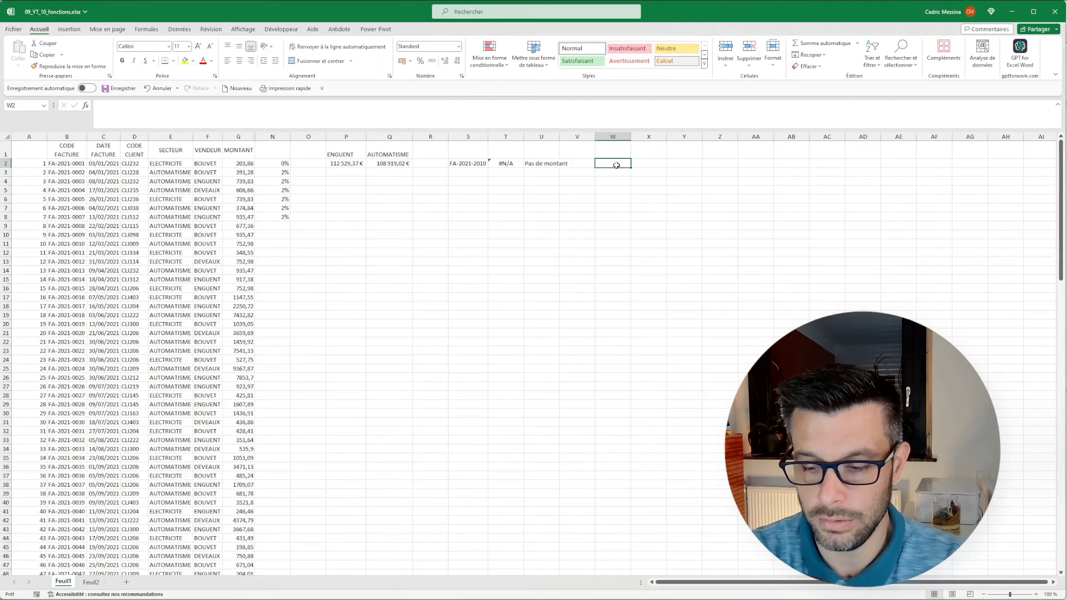
pyautogui.write('=')
pyautogui.click(233, 162)
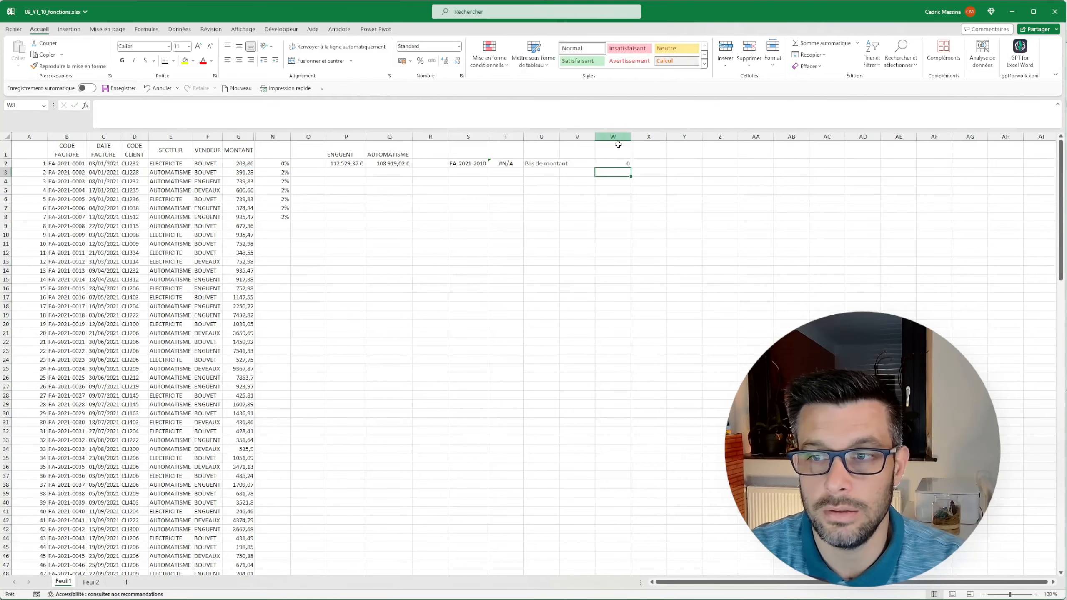
pyautogui.click(615, 164)
pyautogui.doubleClick(631, 168)
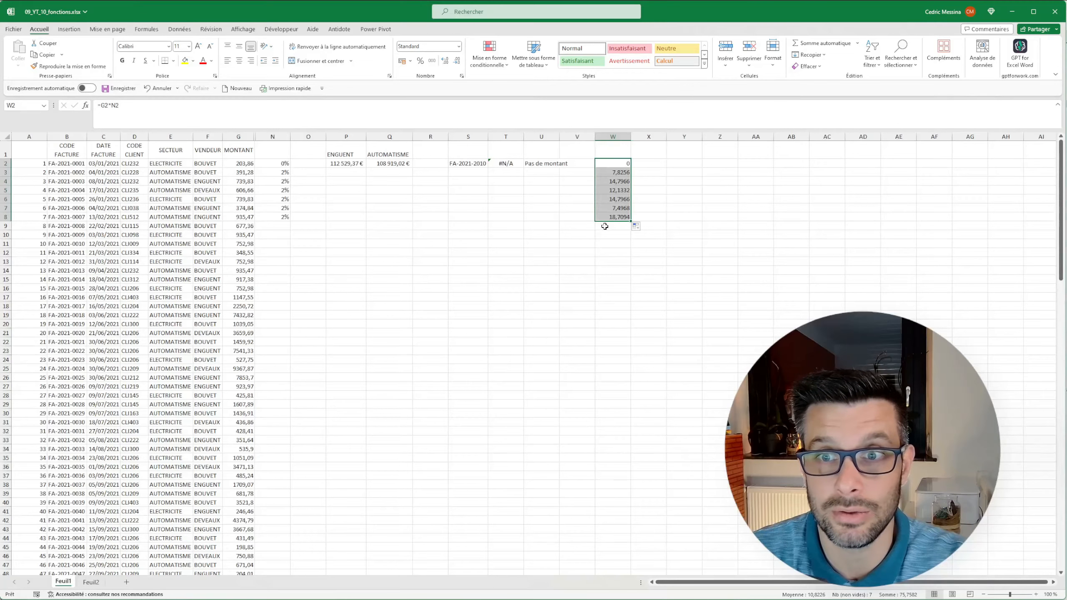
# Enter =LAMBDA(_montant;_comm;_montant*_comm) in X2.
pyautogui.click(651, 163)
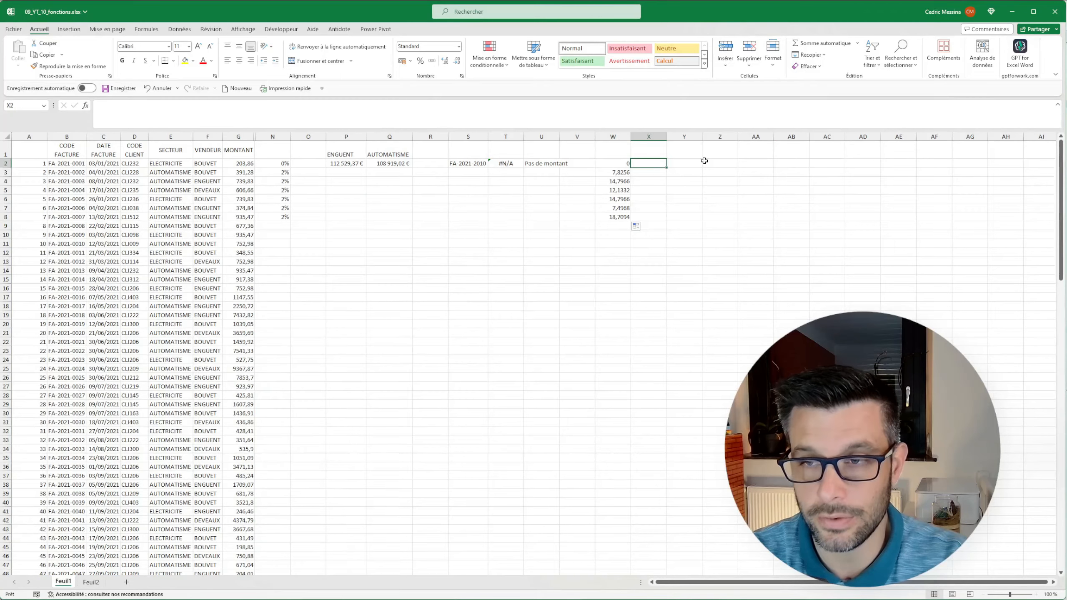
pyautogui.write('=LAMBDA(')
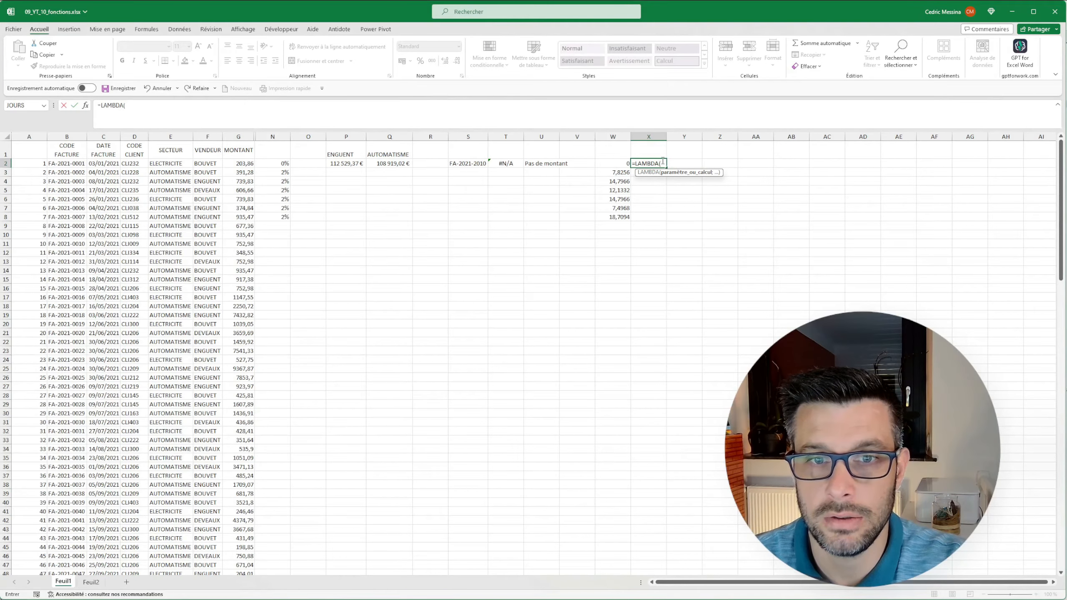
pyautogui.write('_')
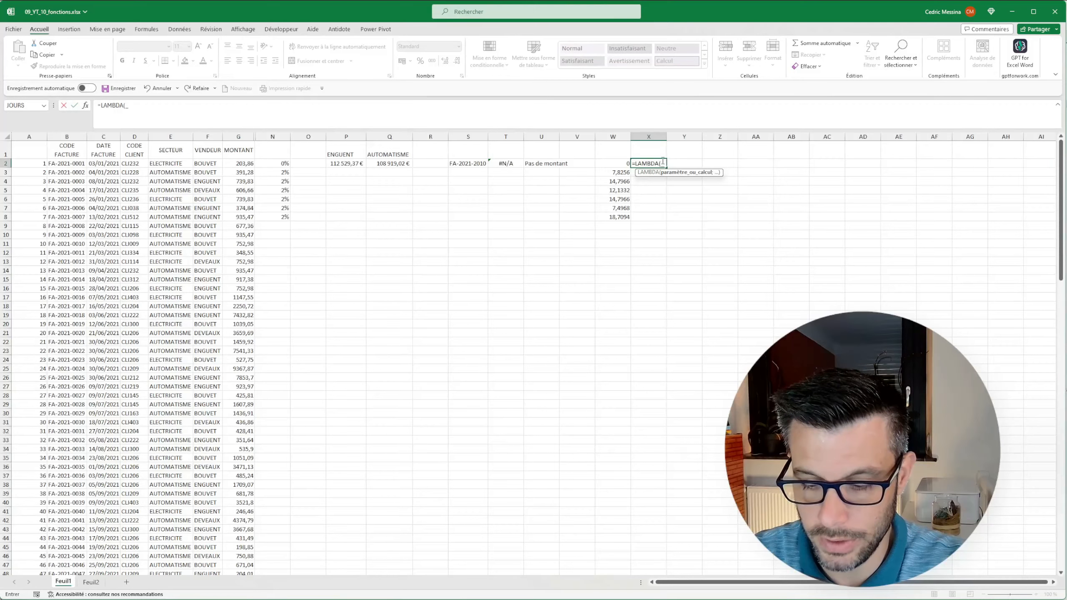
pyautogui.write('montant;')
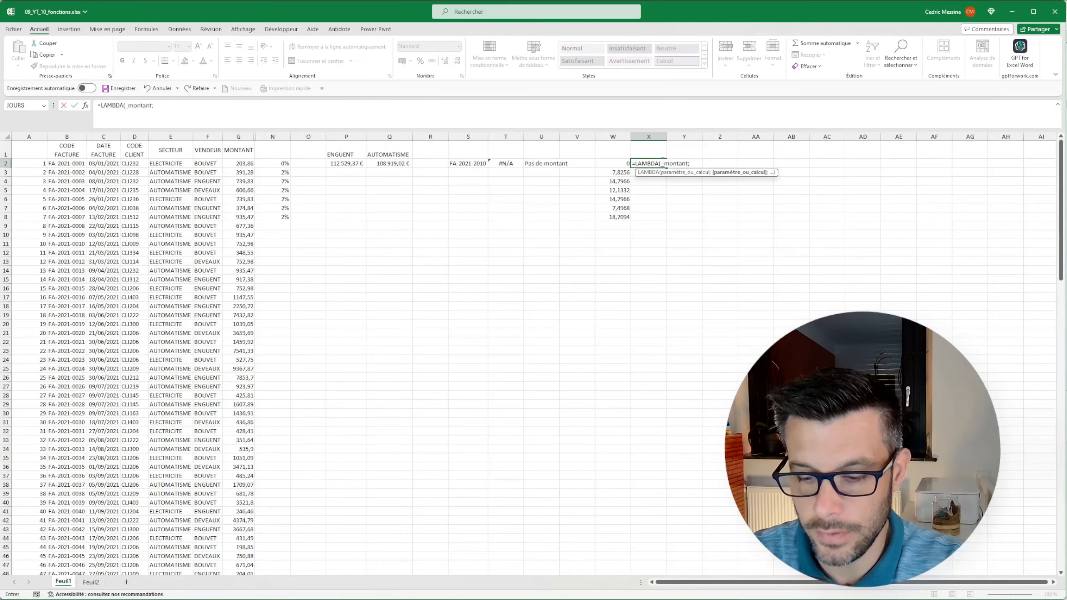
pyautogui.write('_comm')
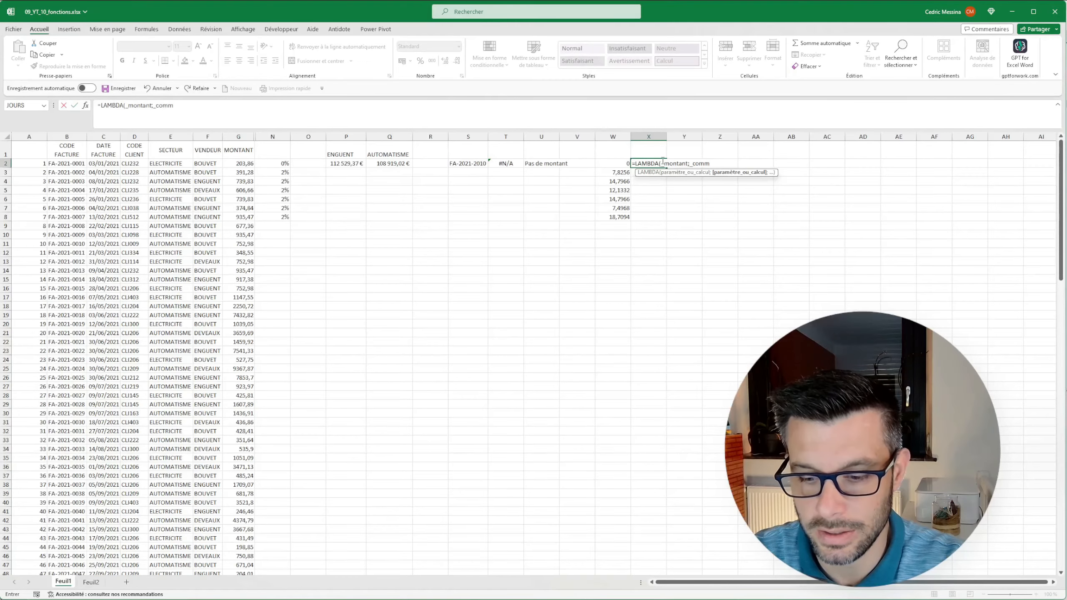
pyautogui.write(';')
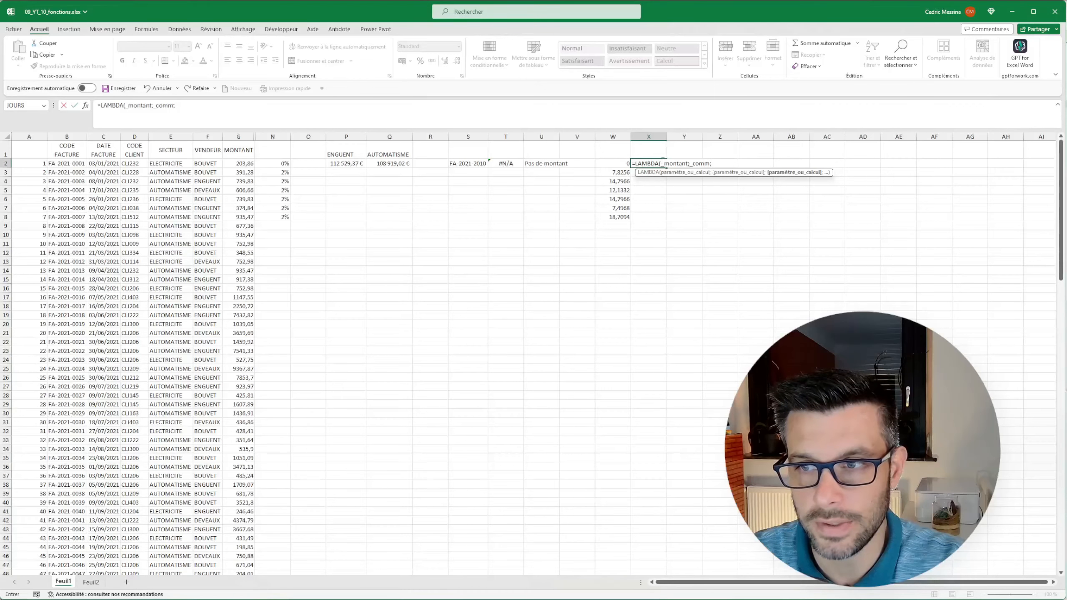
pyautogui.write('_mo')
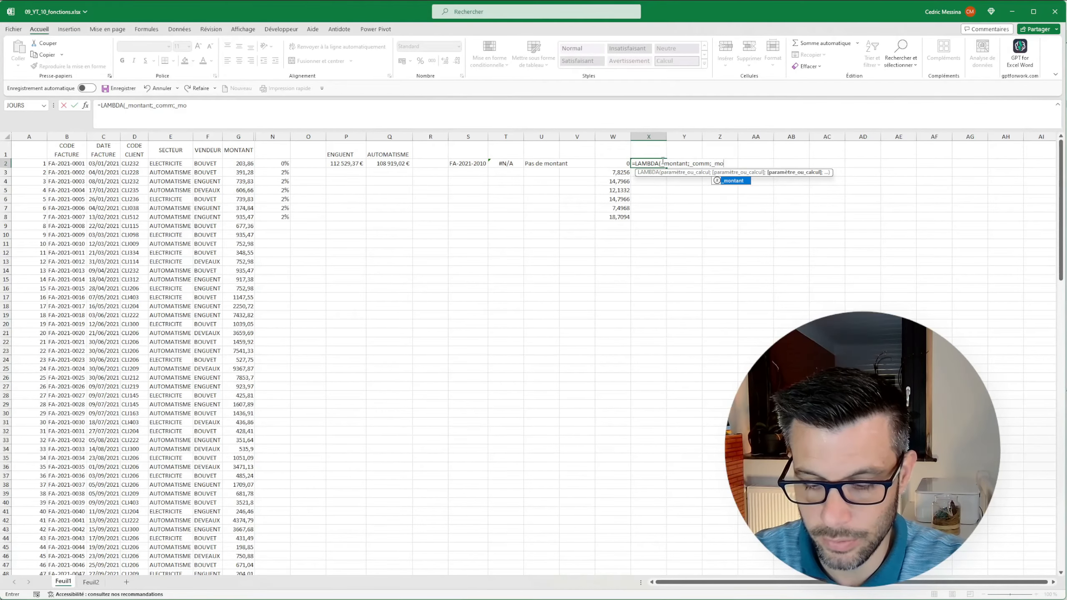
pyautogui.write('ntant*_comm)')
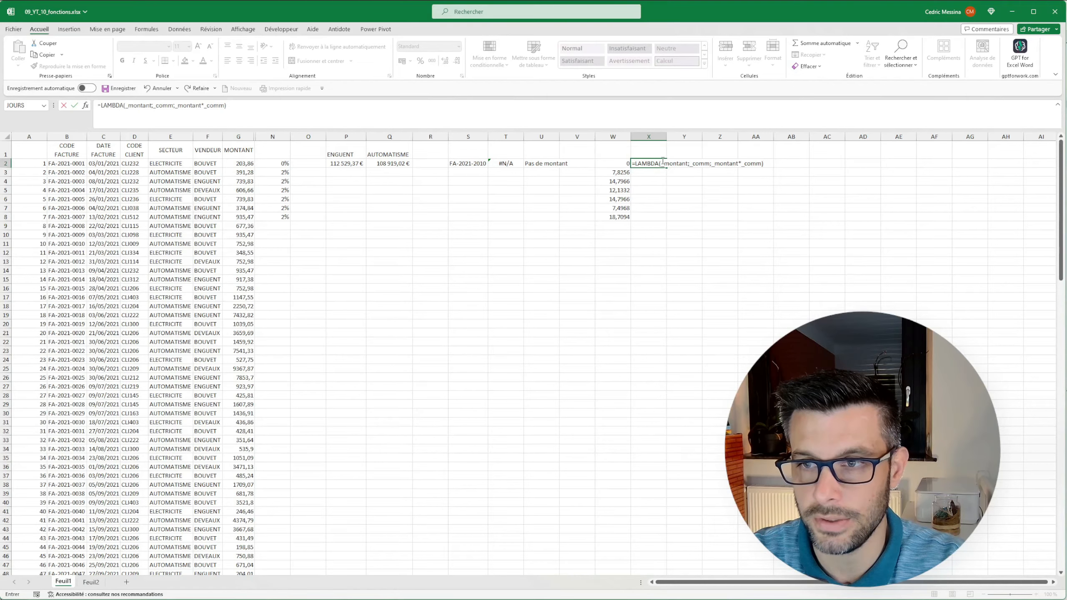
pyautogui.hotkey('ctrl', 'Return')
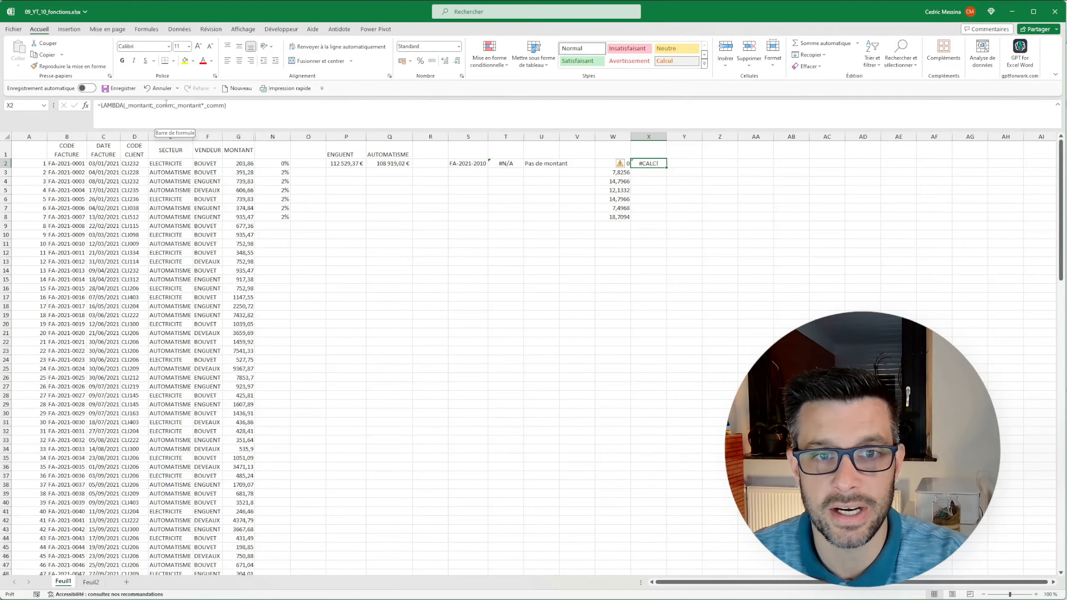
# Append the arguments (G2;N2) to the LAMBDA formula in X2 and fill it down to X8.
pyautogui.click(238, 107)
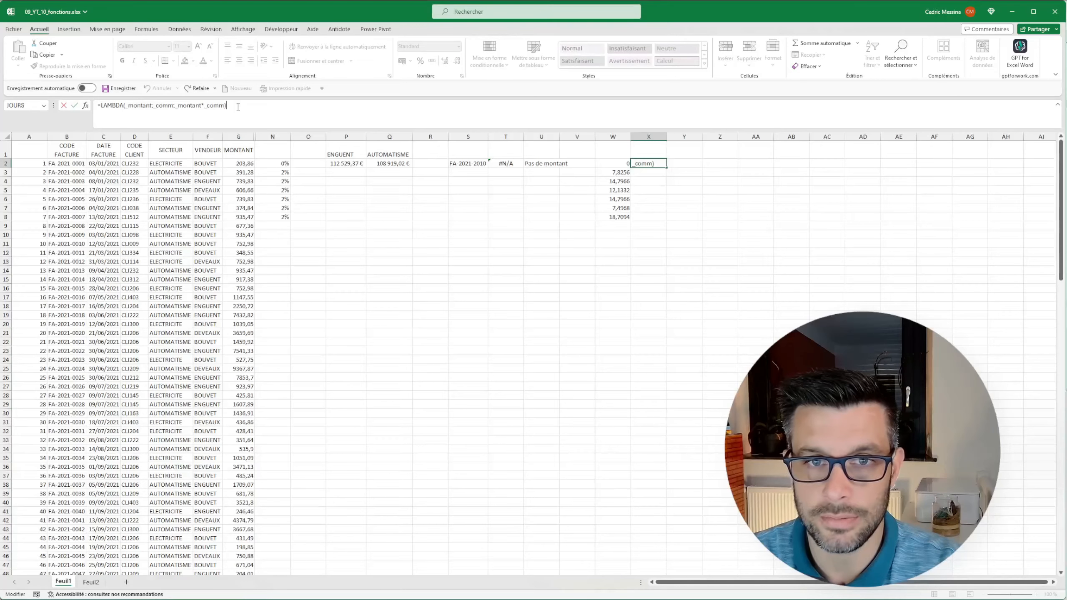
pyautogui.write('(')
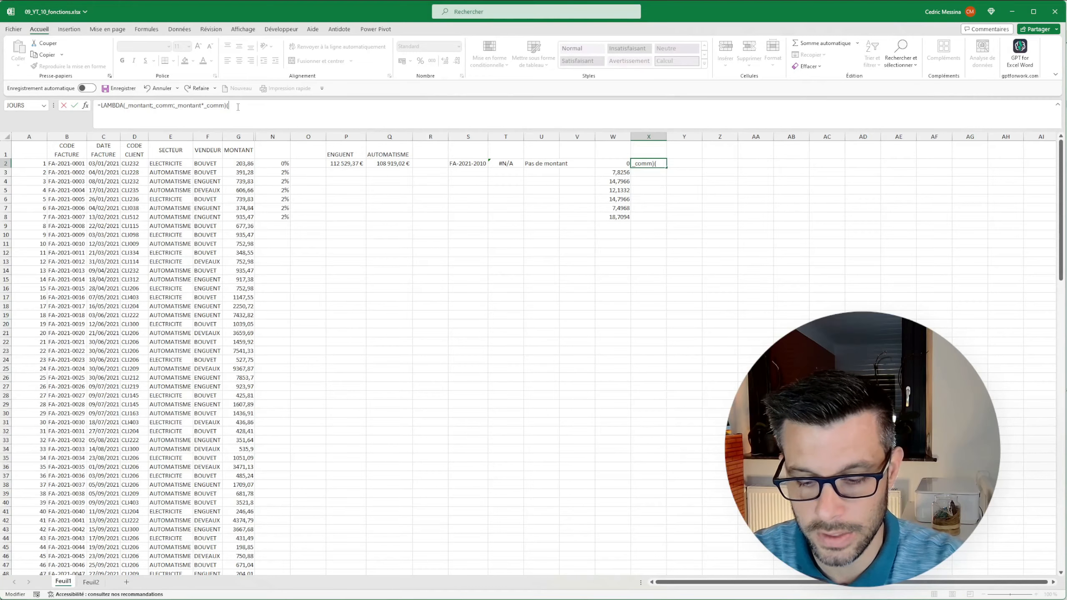
pyautogui.write('g2;')
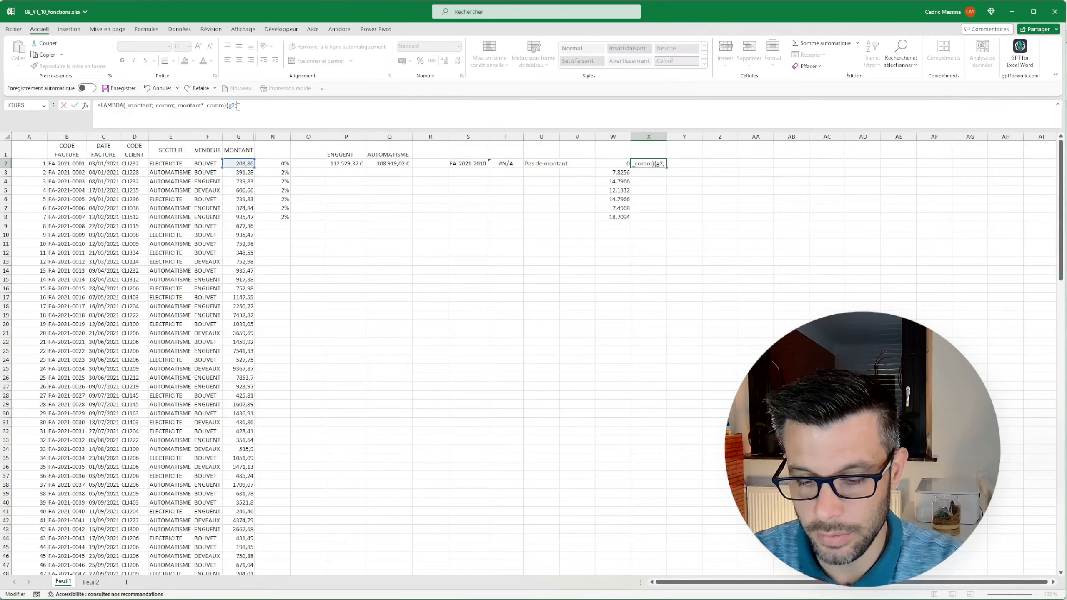
pyautogui.write('n2)')
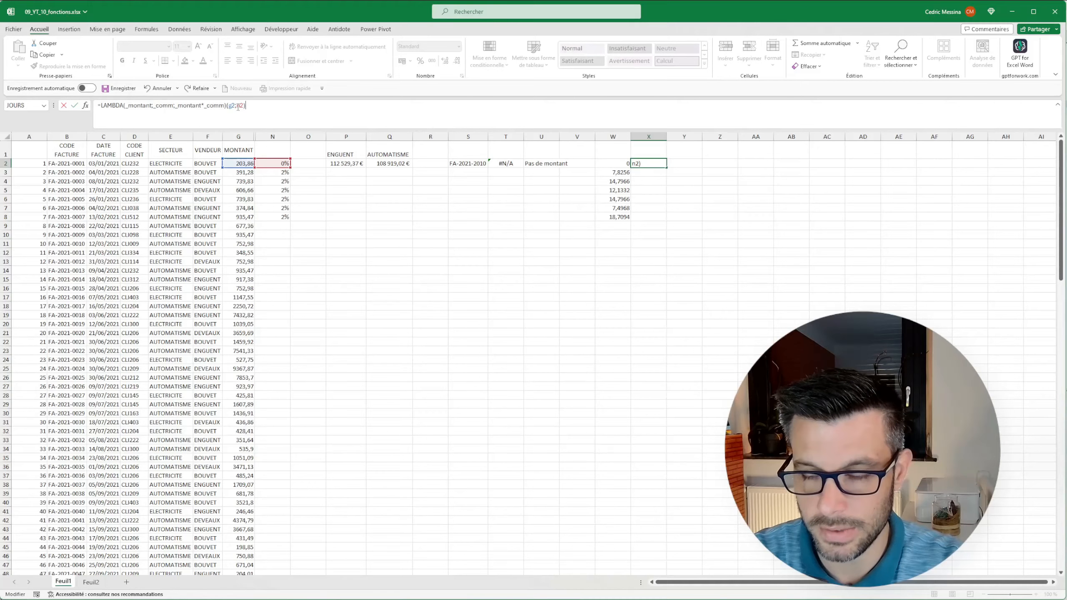
pyautogui.press('Return')
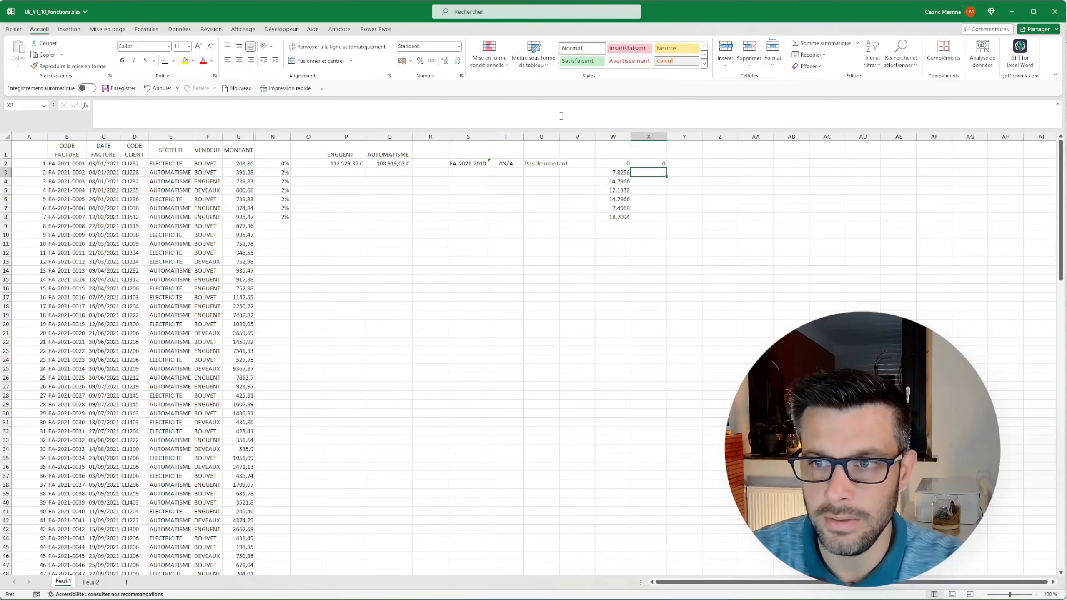
pyautogui.click(653, 163)
pyautogui.doubleClick(666, 168)
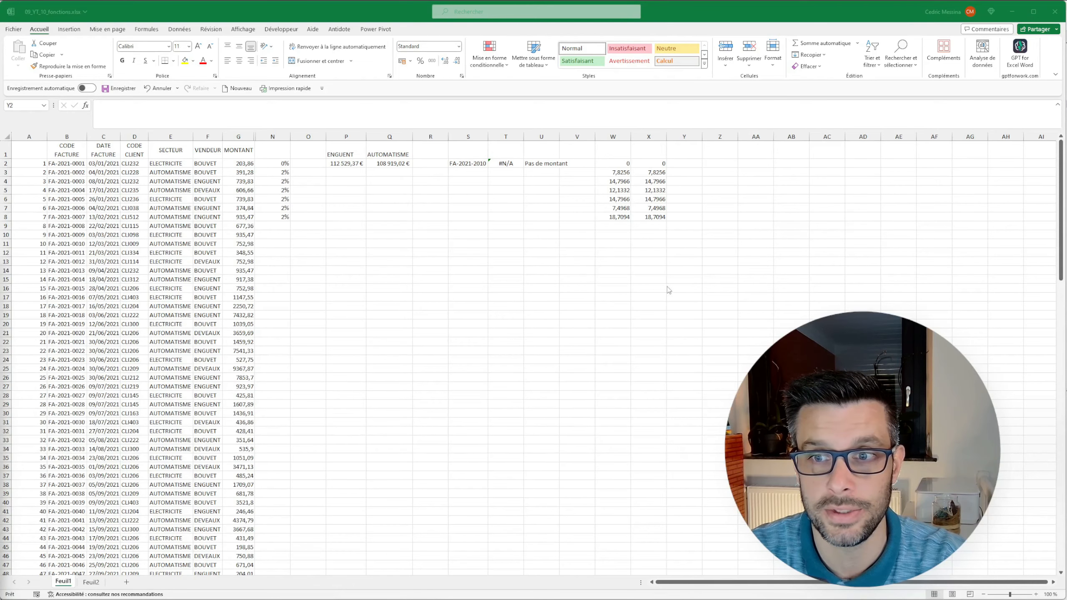
# Copy the text of the RECHERCHEV formula from T2 into Z2.
pyautogui.click(708, 168)
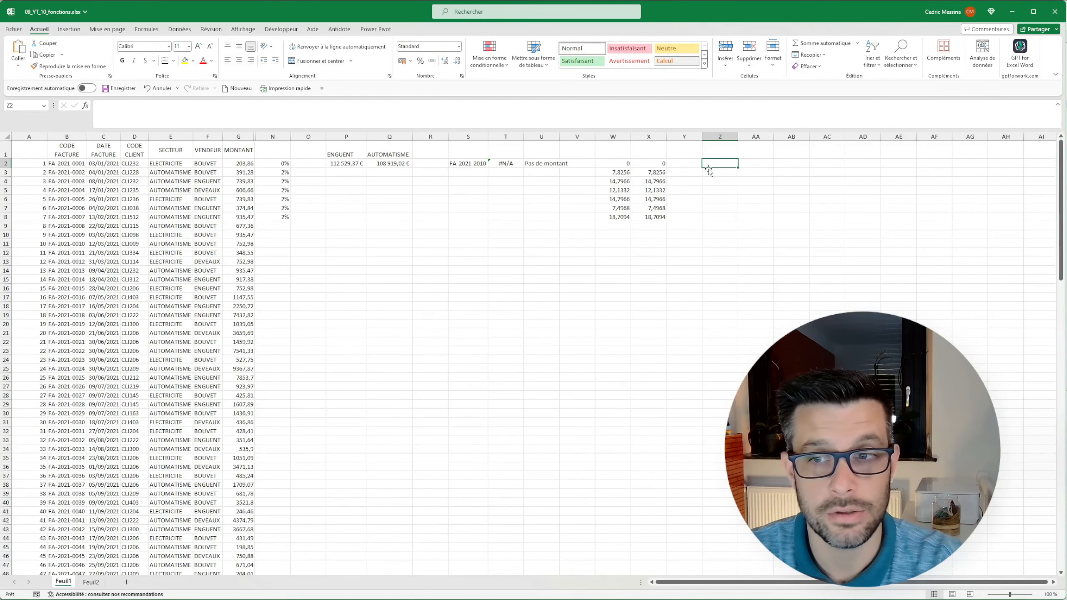
pyautogui.click(506, 164)
pyautogui.moveTo(180, 105); pyautogui.dragTo(35, 110)
pyautogui.hotkey('ctrl', 'c')
pyautogui.press('Tab')
pyautogui.press('Tab')
pyautogui.press('Tab')
pyautogui.press('Tab')
pyautogui.press('Tab')
pyautogui.press('Tab')
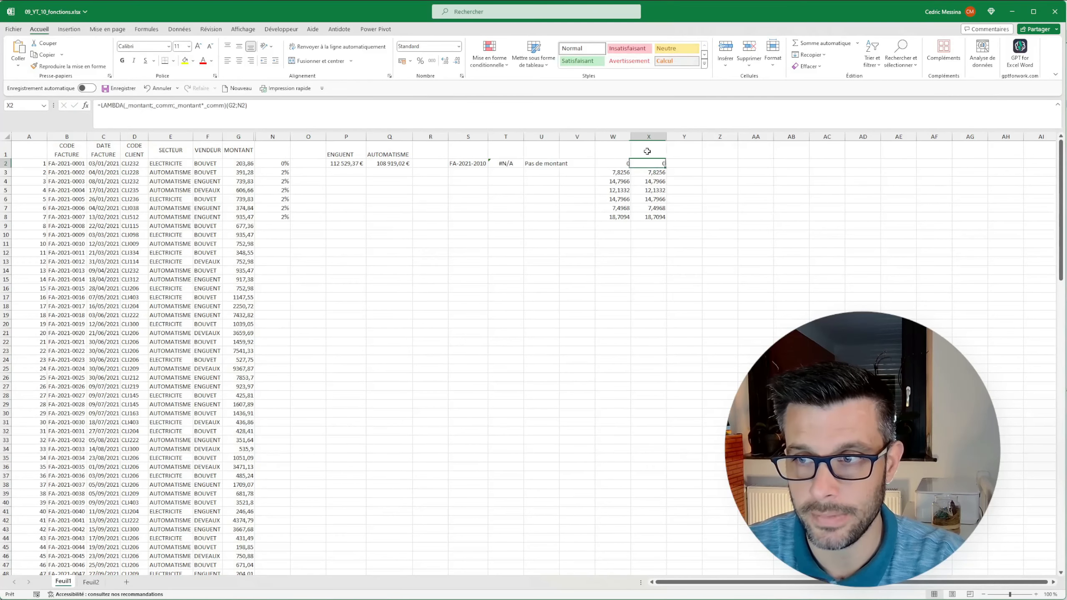
pyautogui.hotkey('ctrl', 'v')
pyautogui.press('Tab')
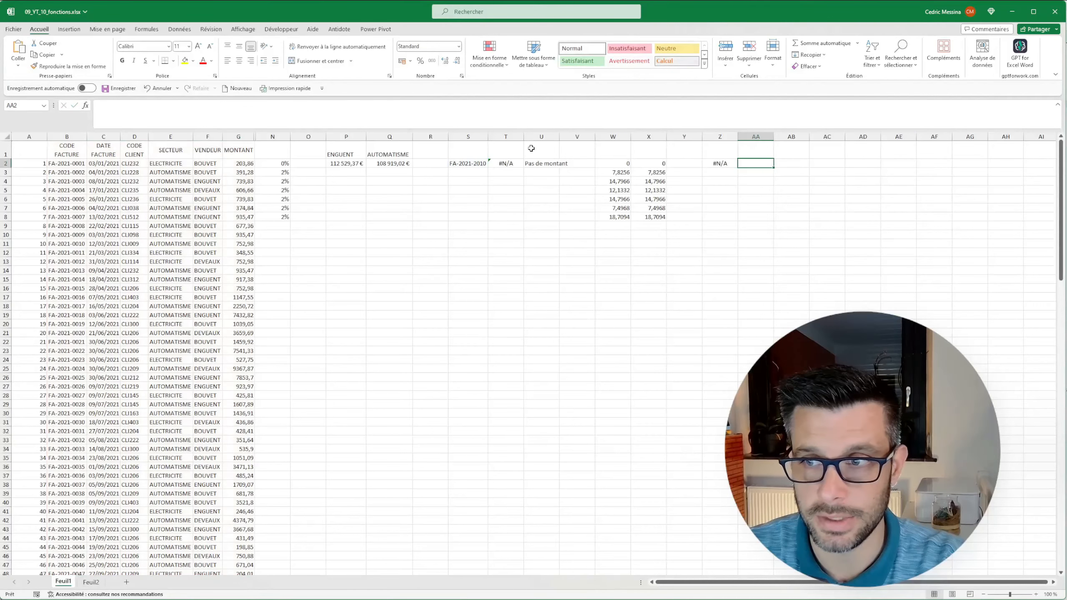
# Wrap the Z2 lookup in SI and ESTNA, returning "" when it gives #N/A and the same RECHERCHEV result otherwise.
pyautogui.click(718, 164)
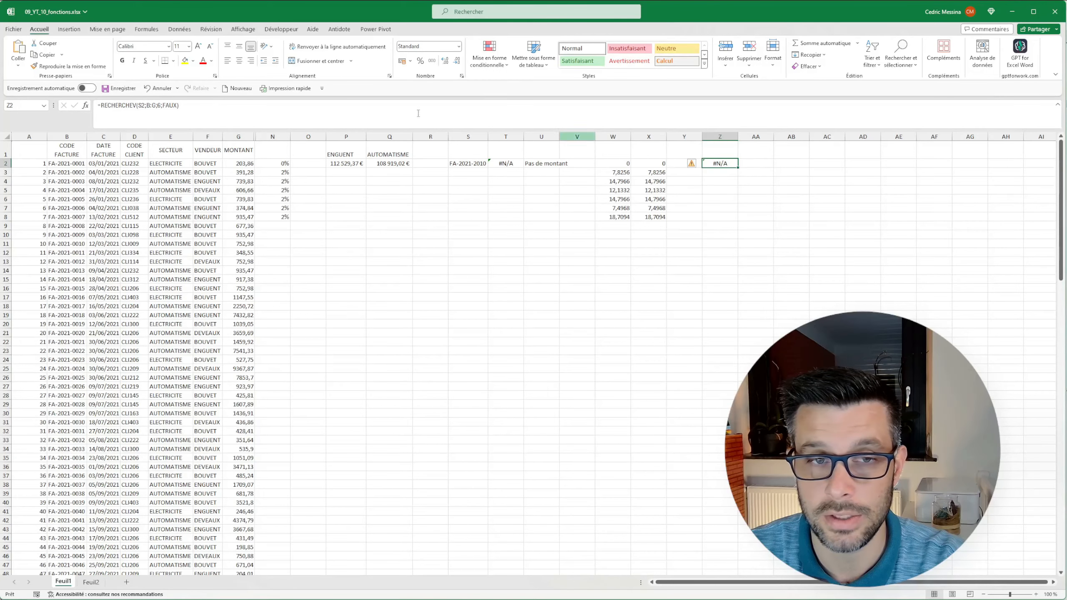
pyautogui.click(134, 105)
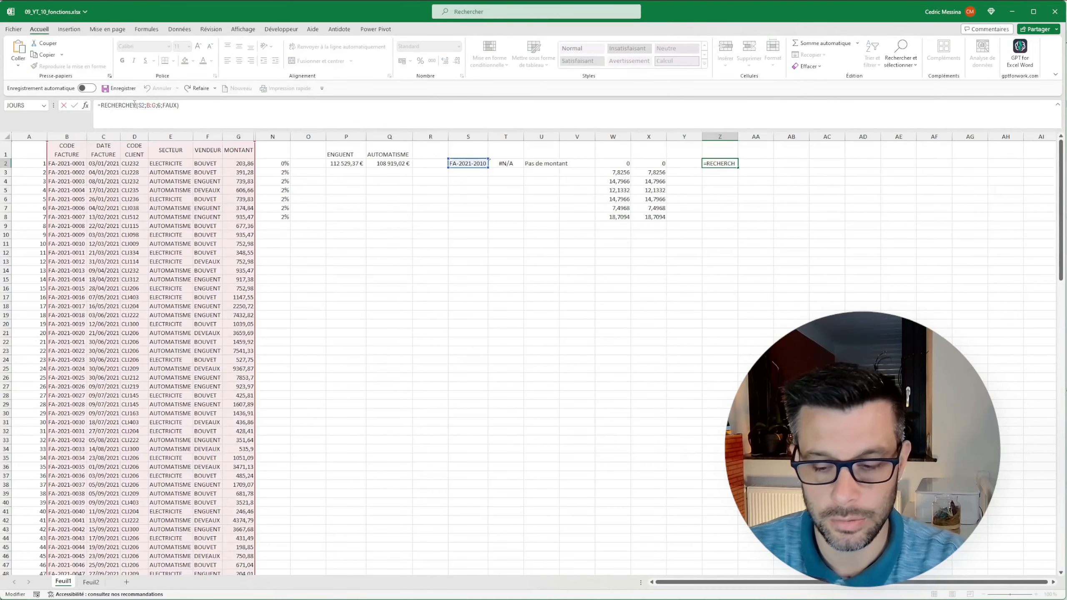
pyautogui.press('Home')
pyautogui.press('Right')
pyautogui.write('si(')
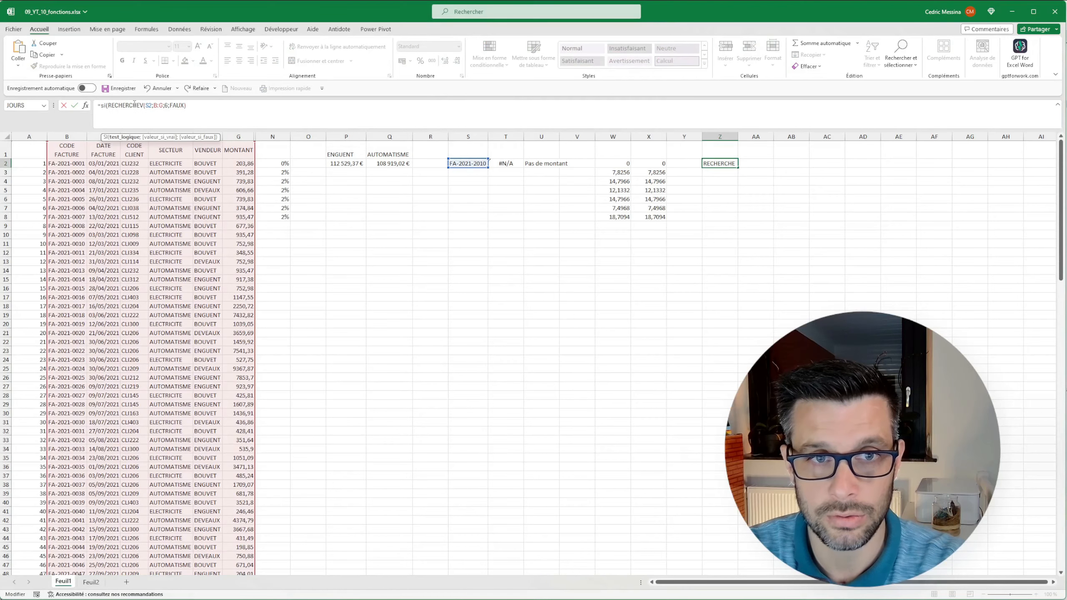
pyautogui.write('estna')
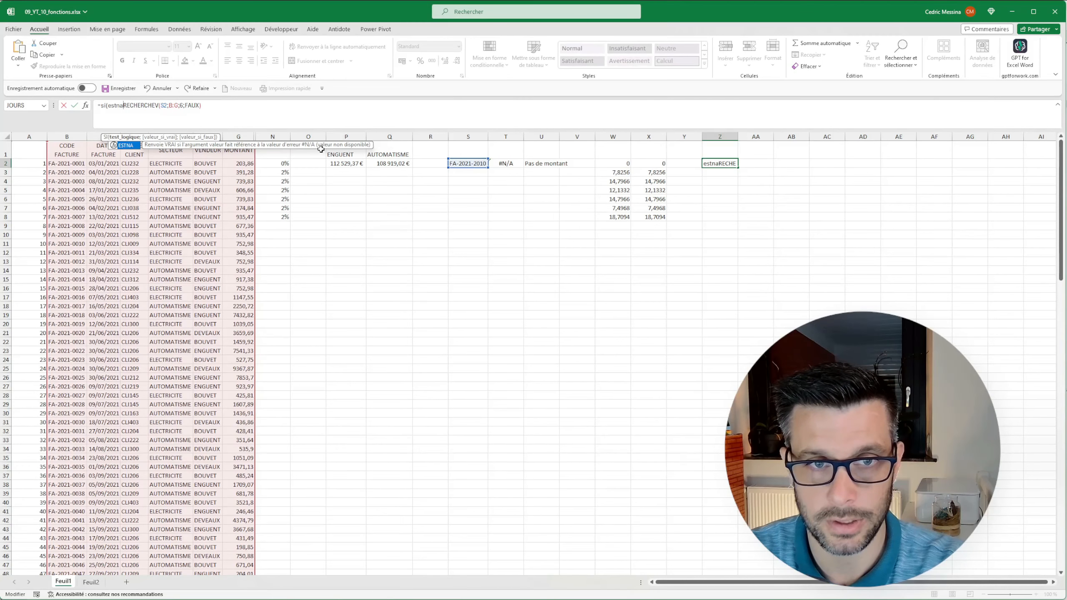
pyautogui.write('(')
pyautogui.press('End')
pyautogui.write(');')
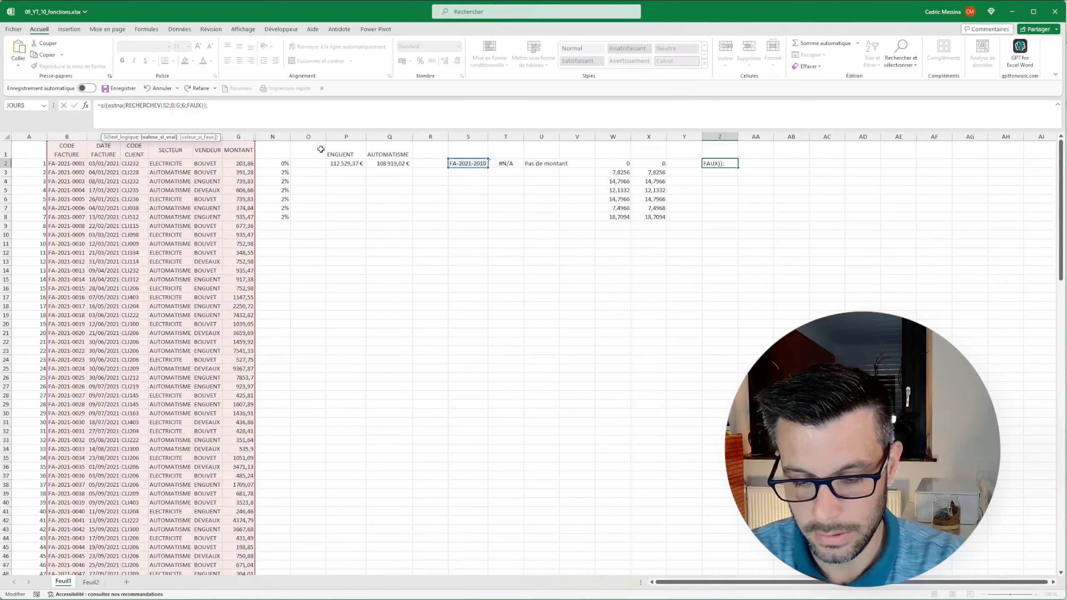
pyautogui.write('""')
pyautogui.write(';')
pyautogui.hotkey('ctrl', 'v')
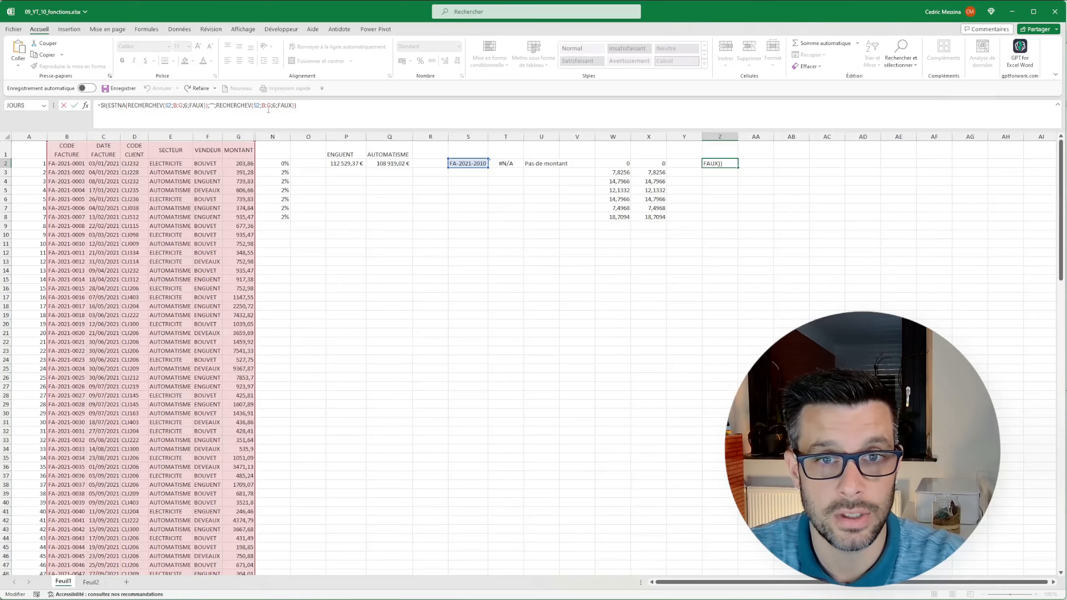
# Review both RECHERCHEV calls in the Z2 formula, confirm it, and fill cell Z2 with light orange.
pyautogui.moveTo(217, 106); pyautogui.dragTo(295, 105)
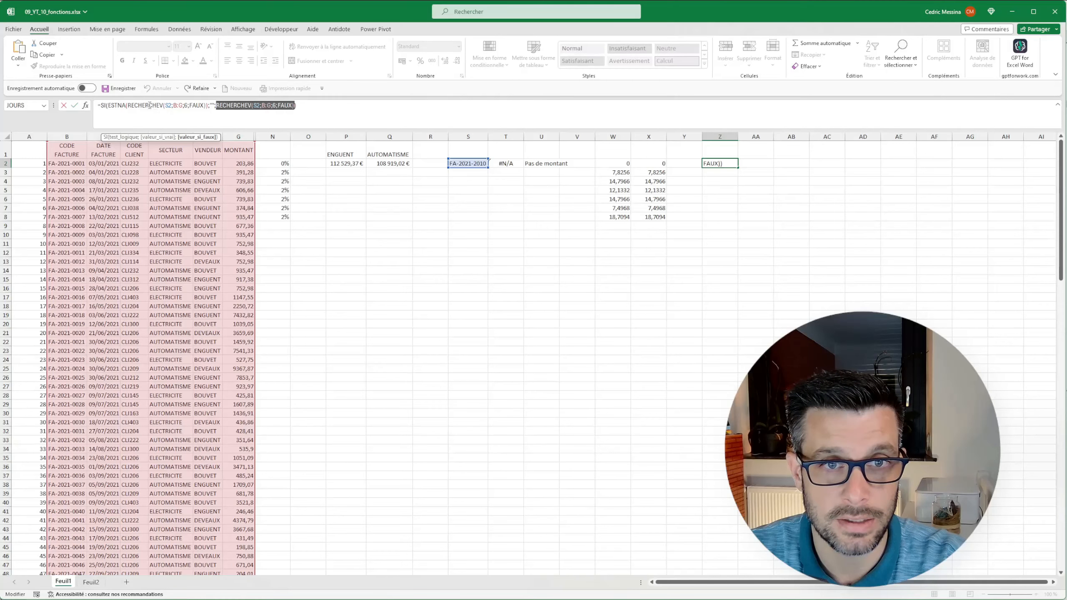
pyautogui.moveTo(128, 105); pyautogui.dragTo(208, 105)
pyautogui.hotkey('ctrl', 'c')
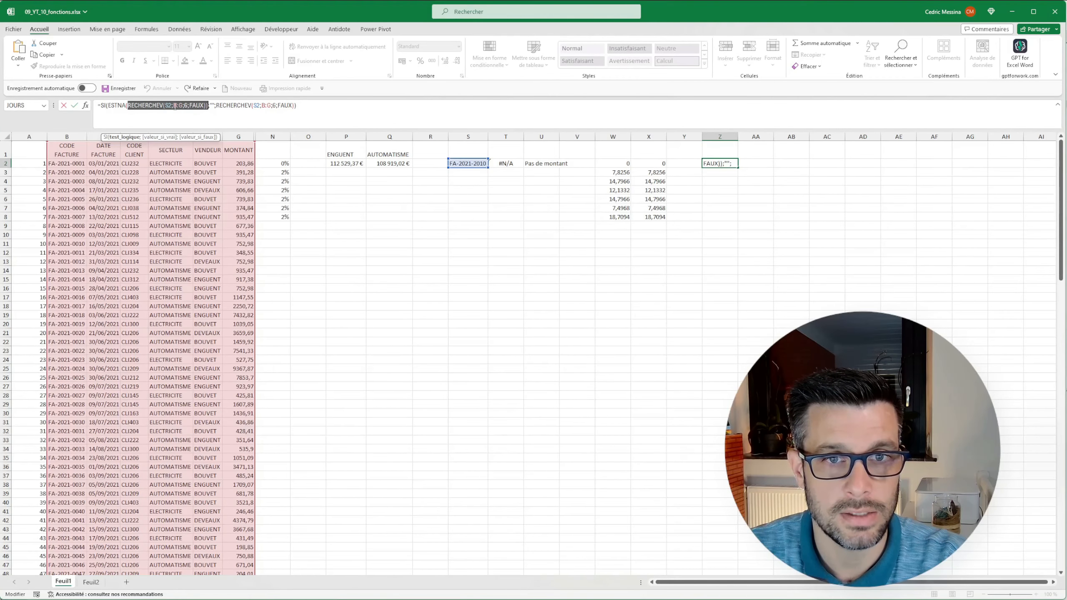
pyautogui.click(170, 106)
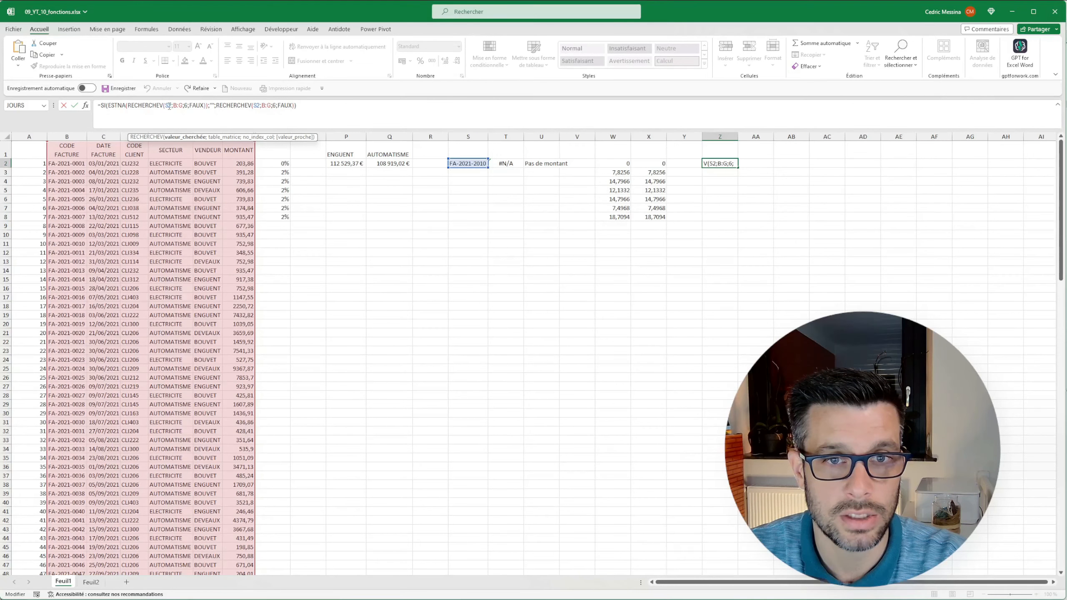
pyautogui.moveTo(169, 106); pyautogui.dragTo(166, 106)
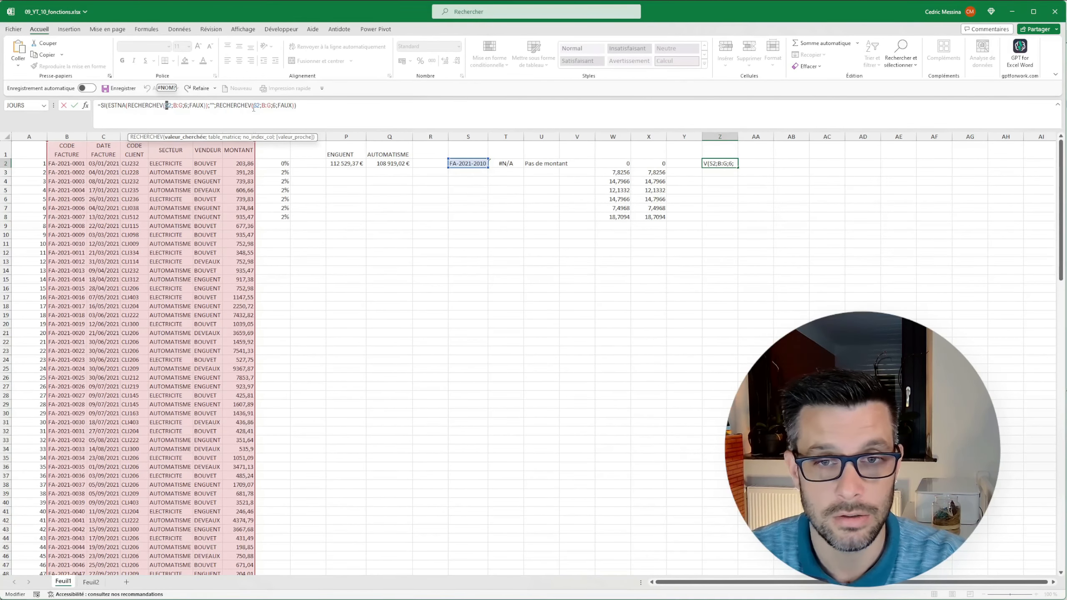
pyautogui.hotkey('ctrl', 'Return')
pyautogui.click(193, 61)
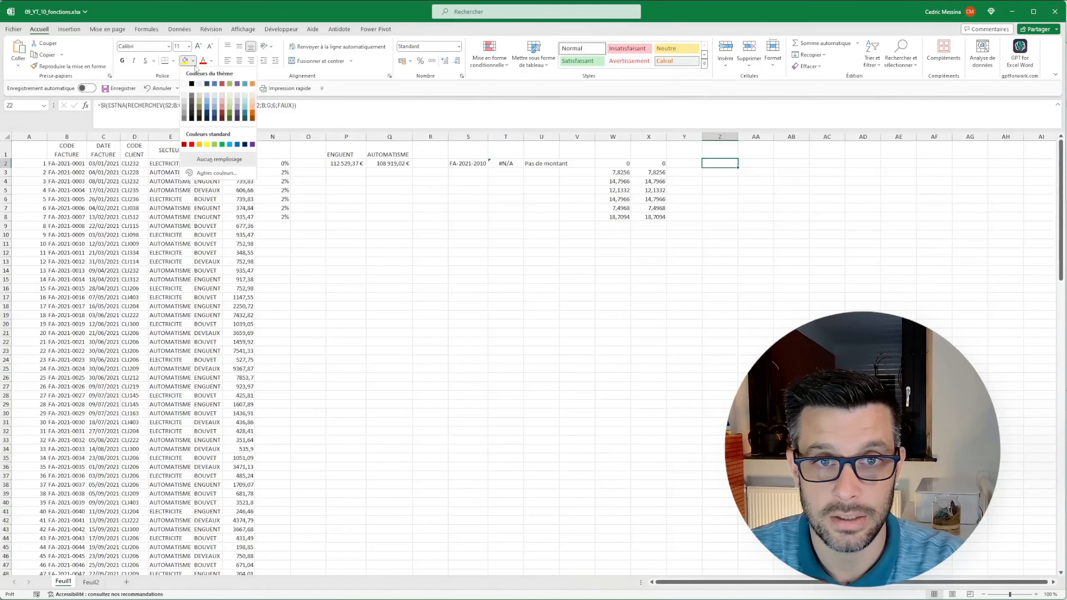
pyautogui.click(253, 96)
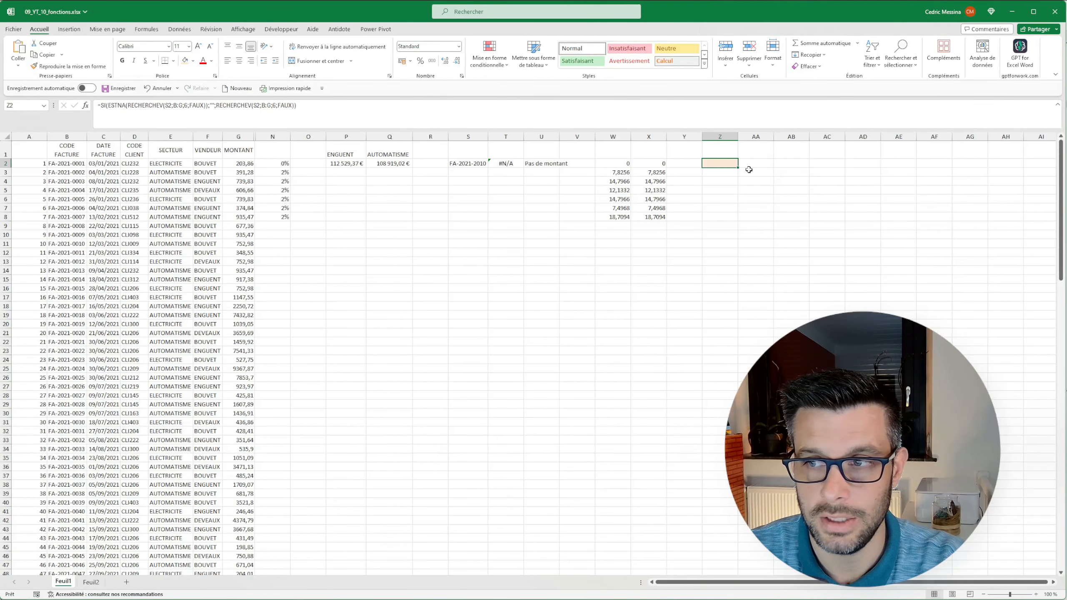
# Change the invoice code in S2 to FA-2021-0010.
pyautogui.click(453, 163)
pyautogui.click(125, 105)
pyautogui.press('BackSpace')
pyautogui.write('0')
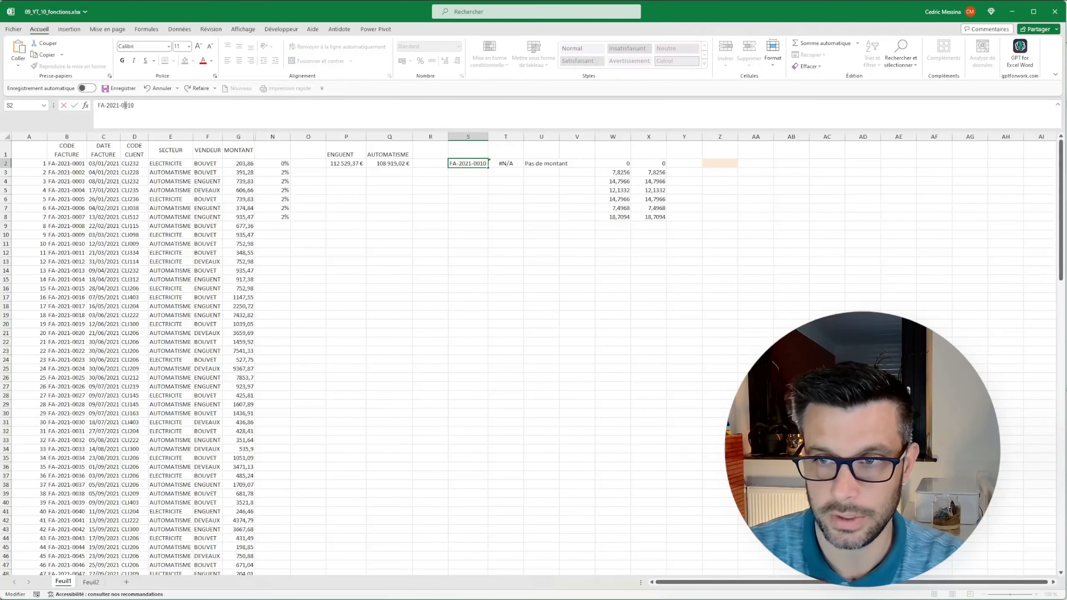
pyautogui.press('Return')
# Start a LET formula in AA2 that assigns RECHERCHEV(S2;B:G;6;FAUX) to the name recherche.
pyautogui.click(749, 162)
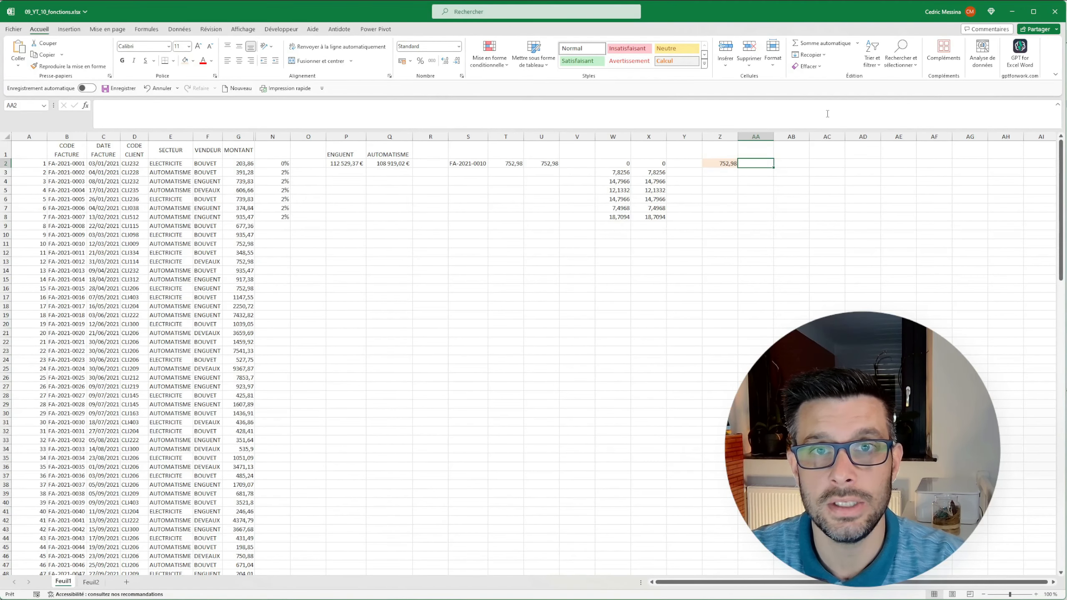
pyautogui.write('=')
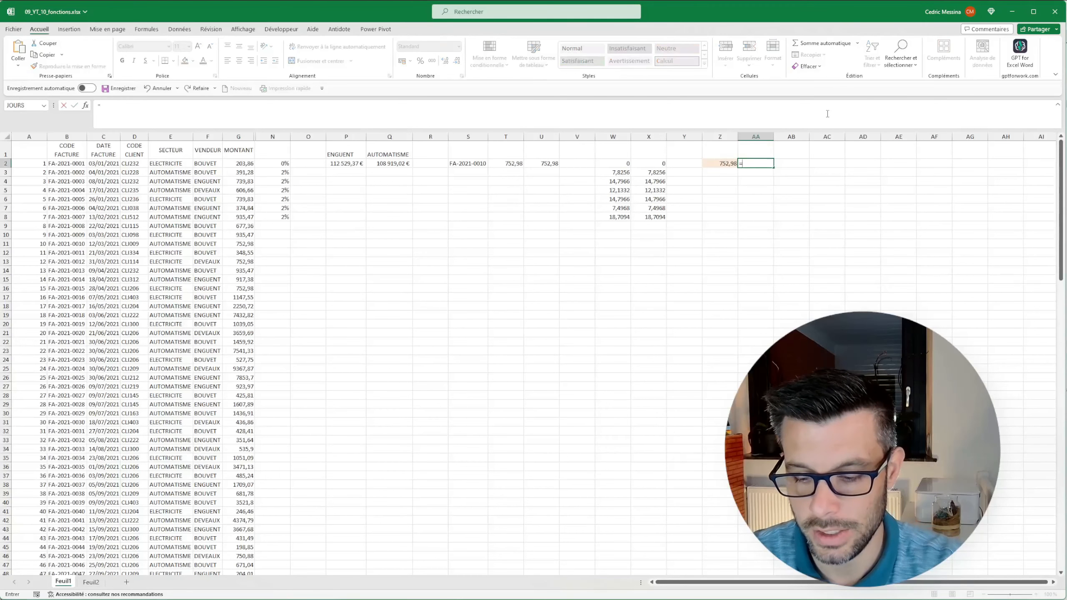
pyautogui.write('let(')
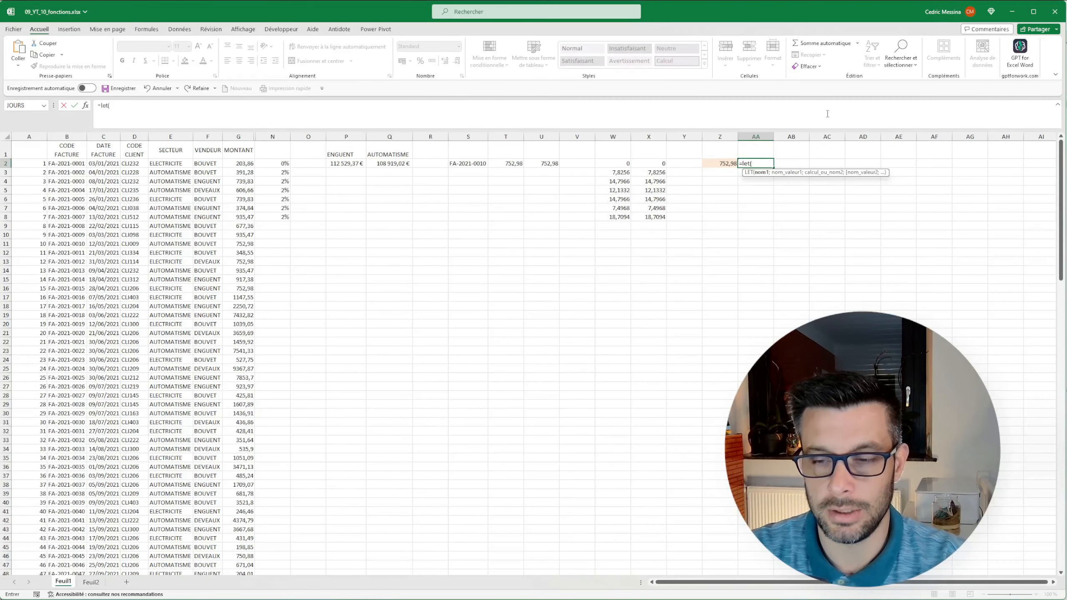
pyautogui.write('reche')
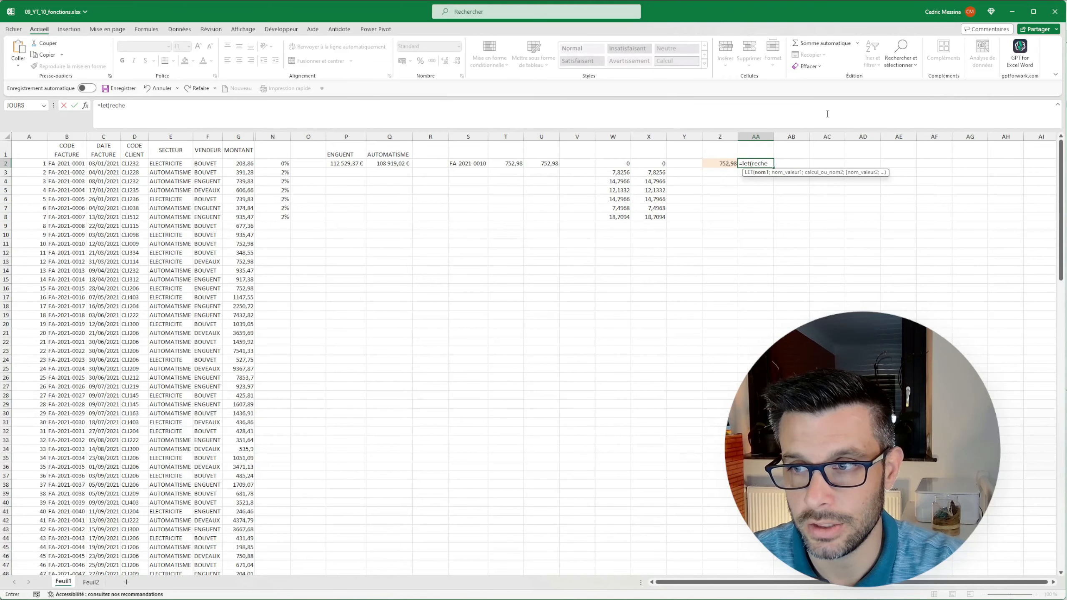
pyautogui.write('rche')
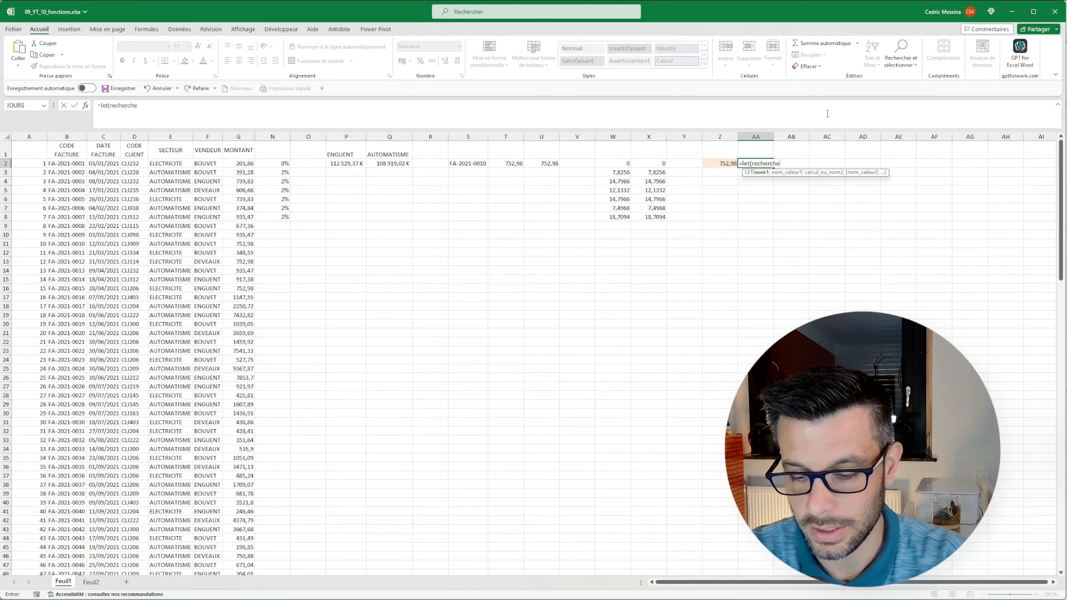
pyautogui.write(';')
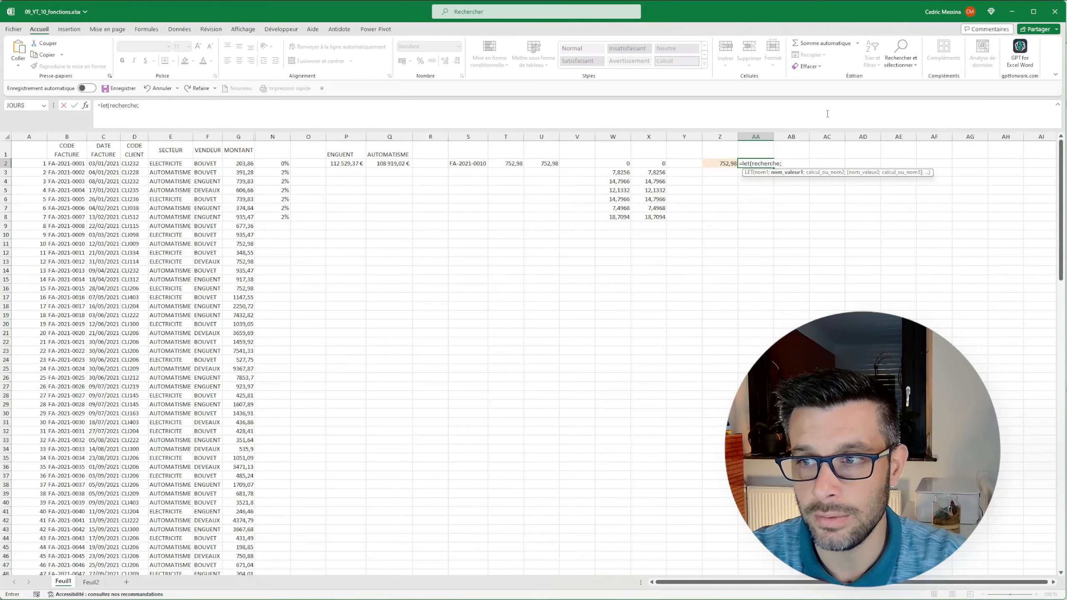
pyautogui.hotkey('ctrl', 'v')
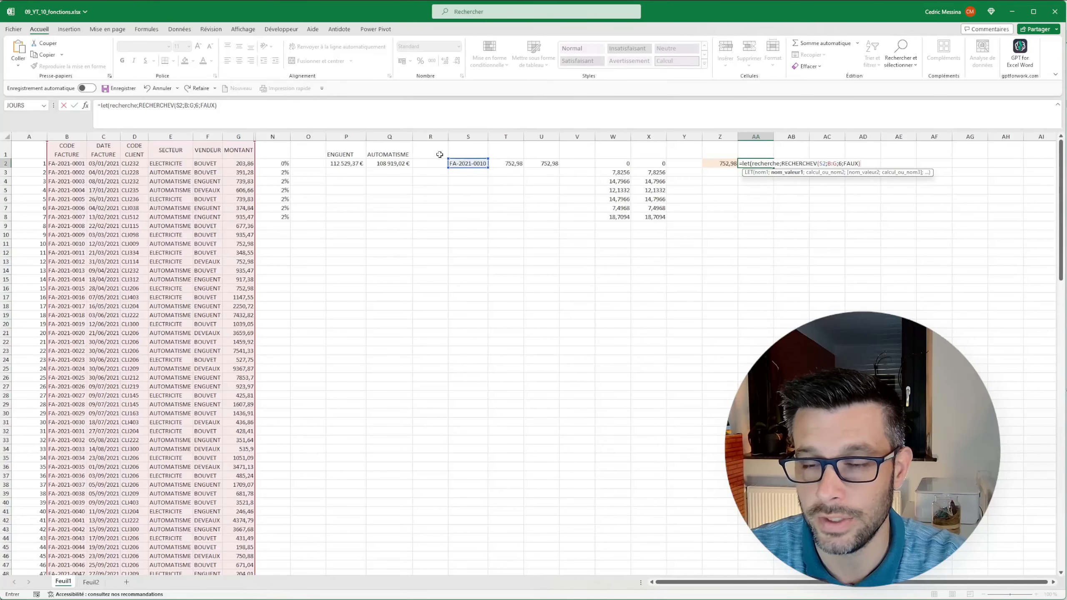
pyautogui.click(268, 110)
pyautogui.write(';')
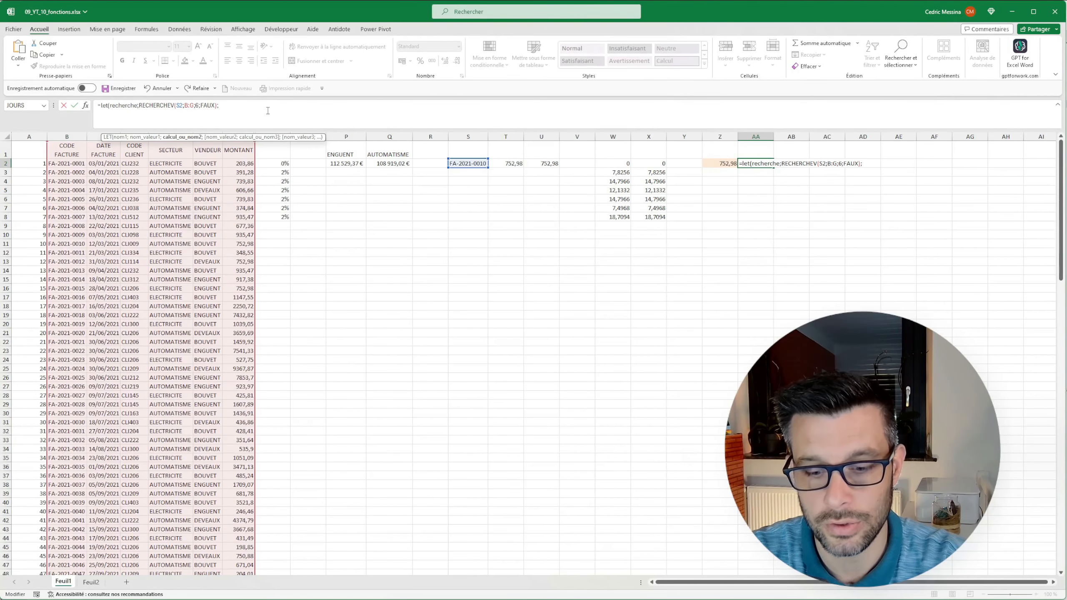
pyautogui.write('s')
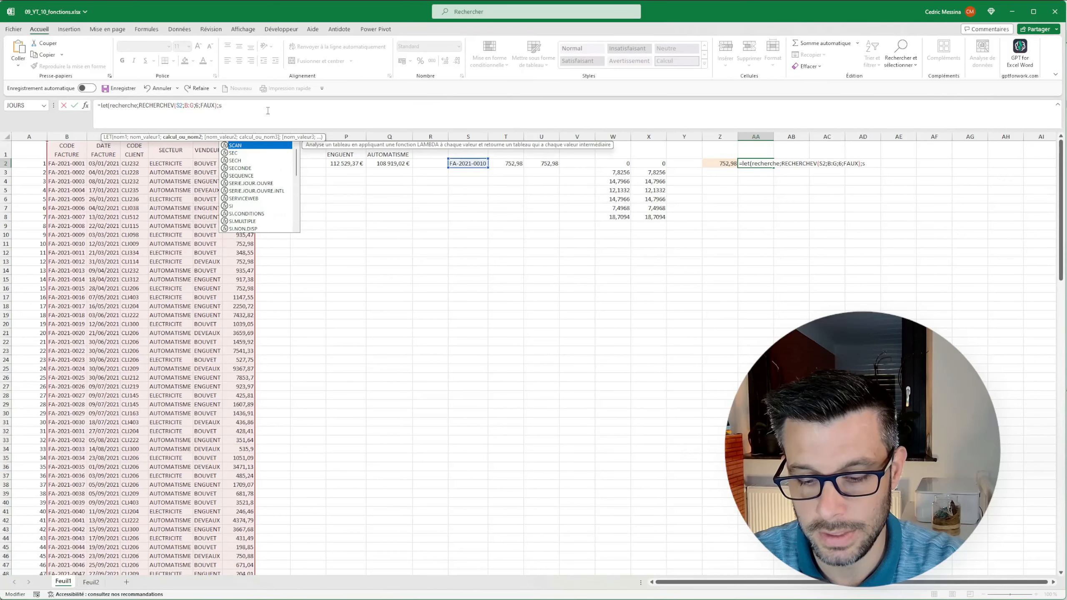
pyautogui.write('i(estna(')
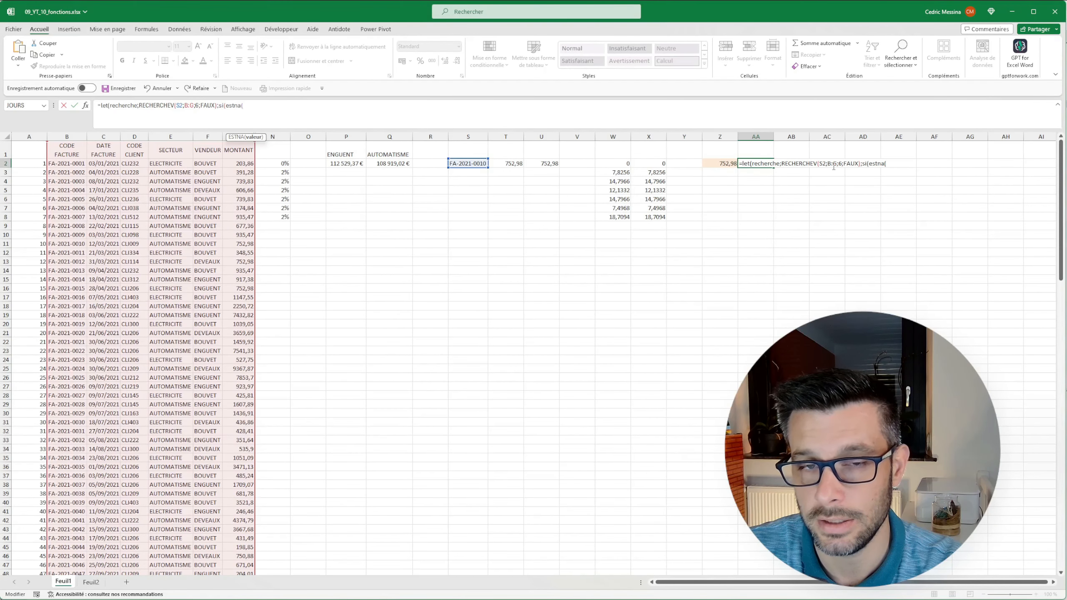
# Complete the LET formula in AA2 with the calculation SI(ESTNA(recherche);"";recherche) and confirm it.
pyautogui.write('recherche')
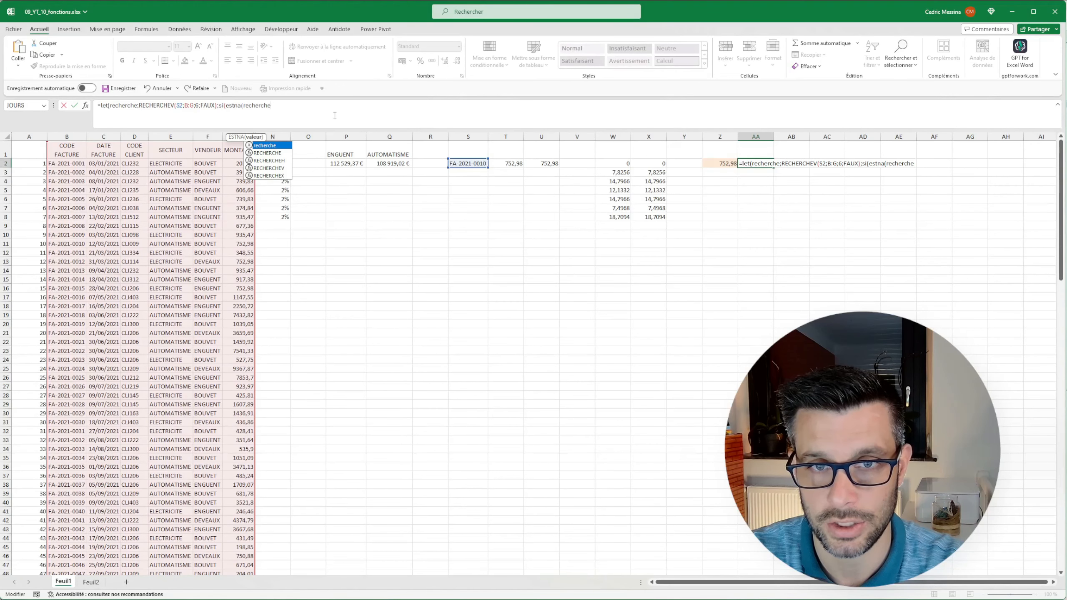
pyautogui.write(')')
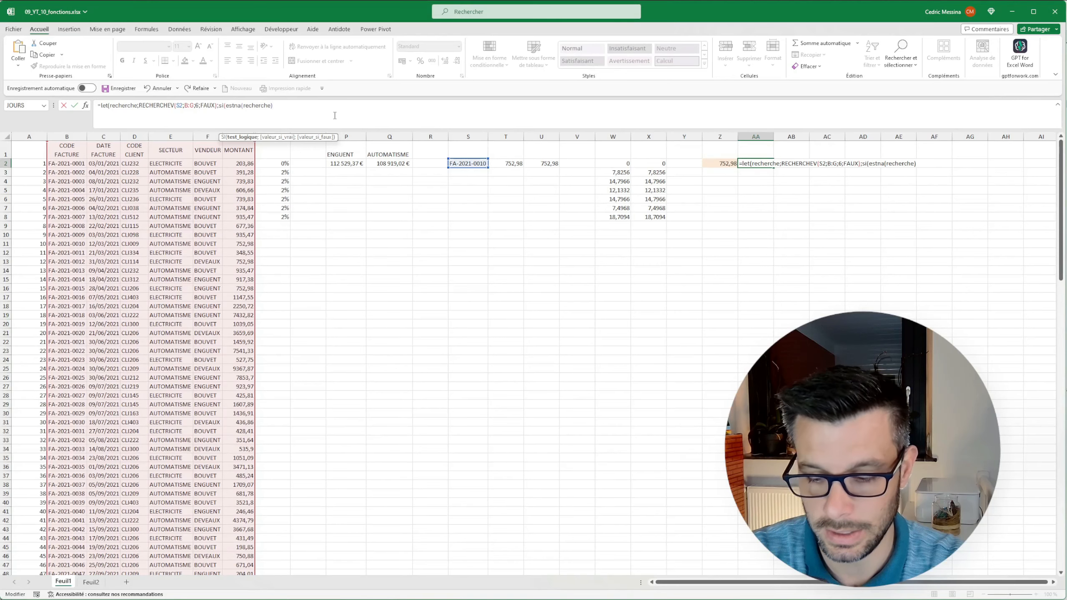
pyautogui.write(';""')
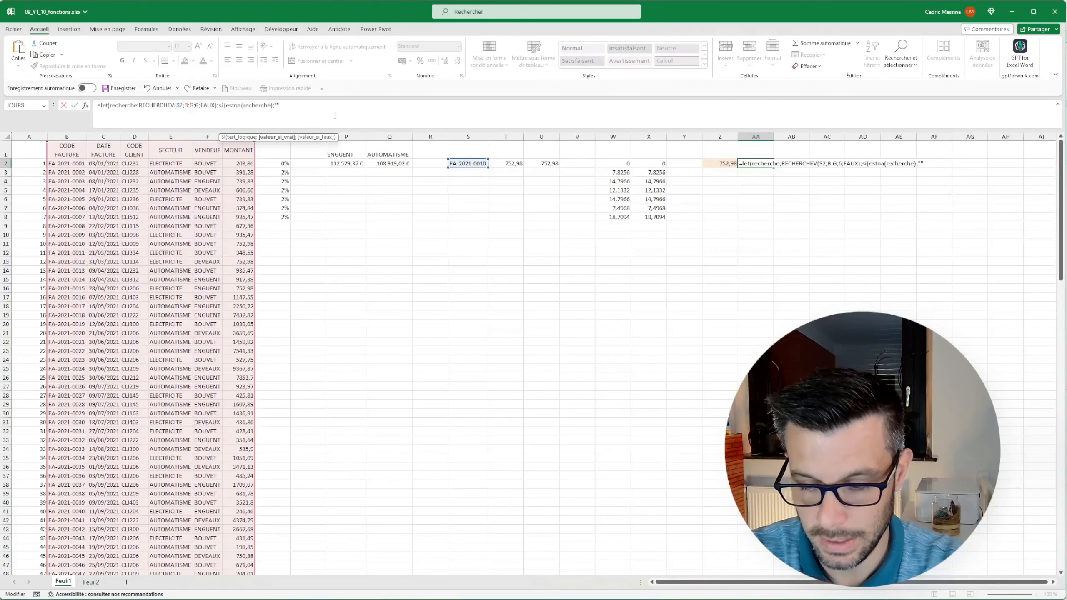
pyautogui.write(';recher')
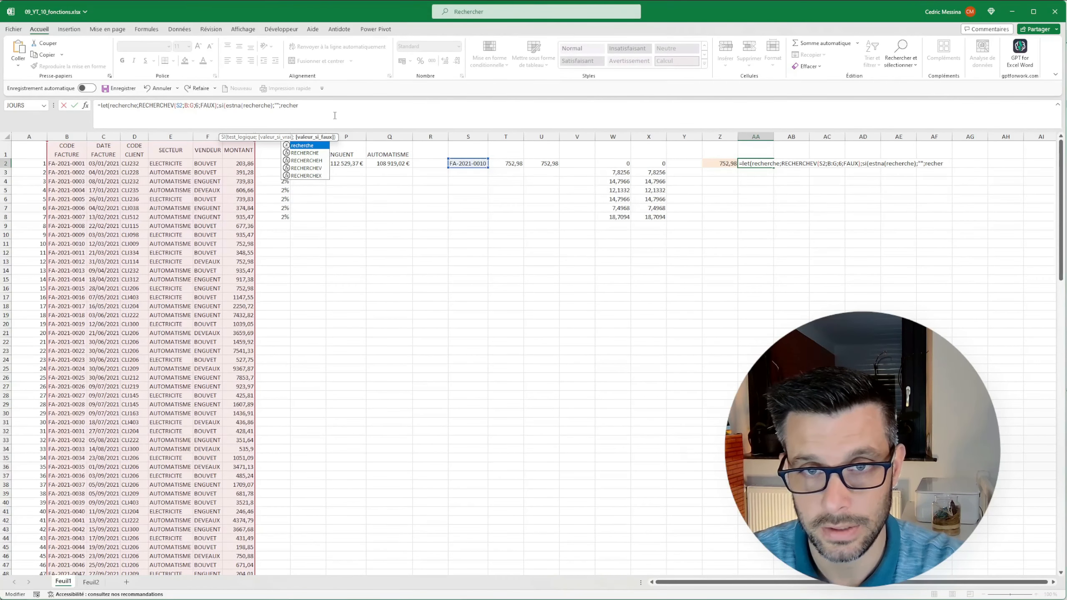
pyautogui.write('che')
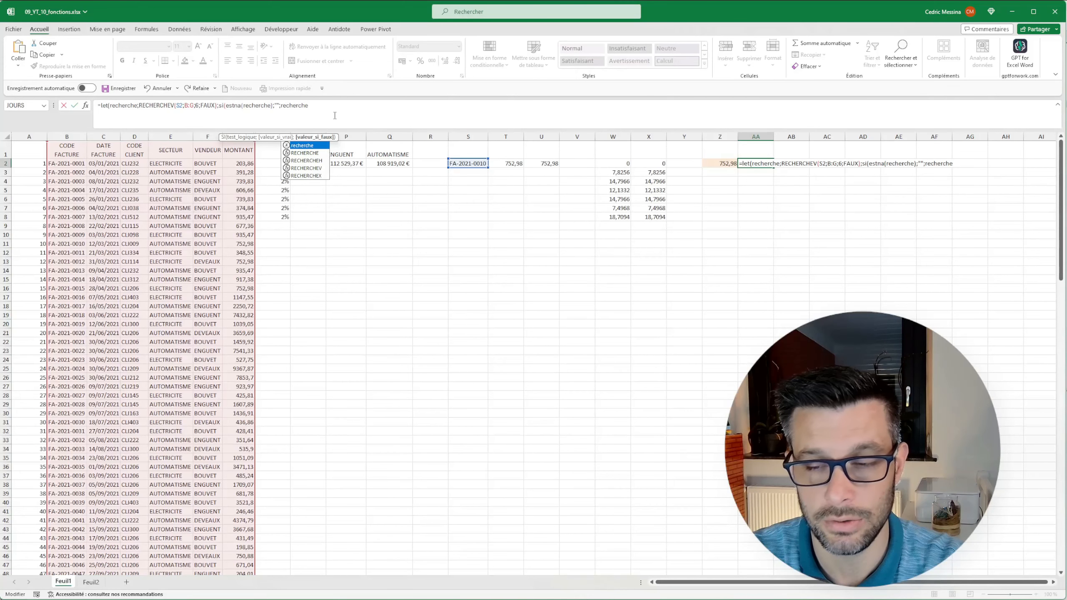
pyautogui.write(')')
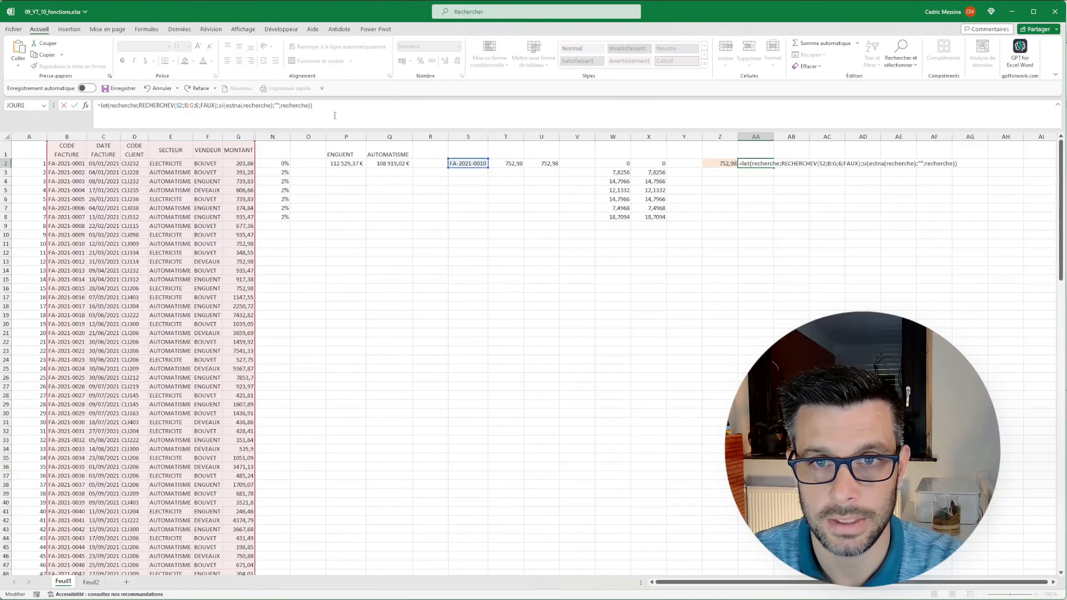
pyautogui.click(756, 199)
pyautogui.click(761, 165)
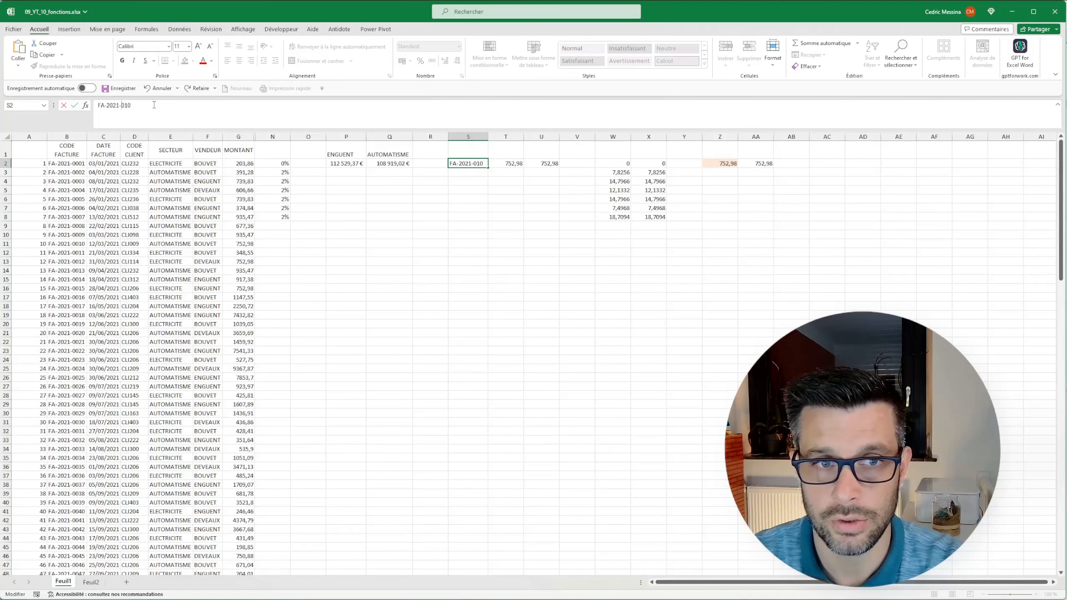
# Test the lookups with the invoice code FA-2021-2010 in S2, and undo that change.
pyautogui.write('2')
pyautogui.press('Return')
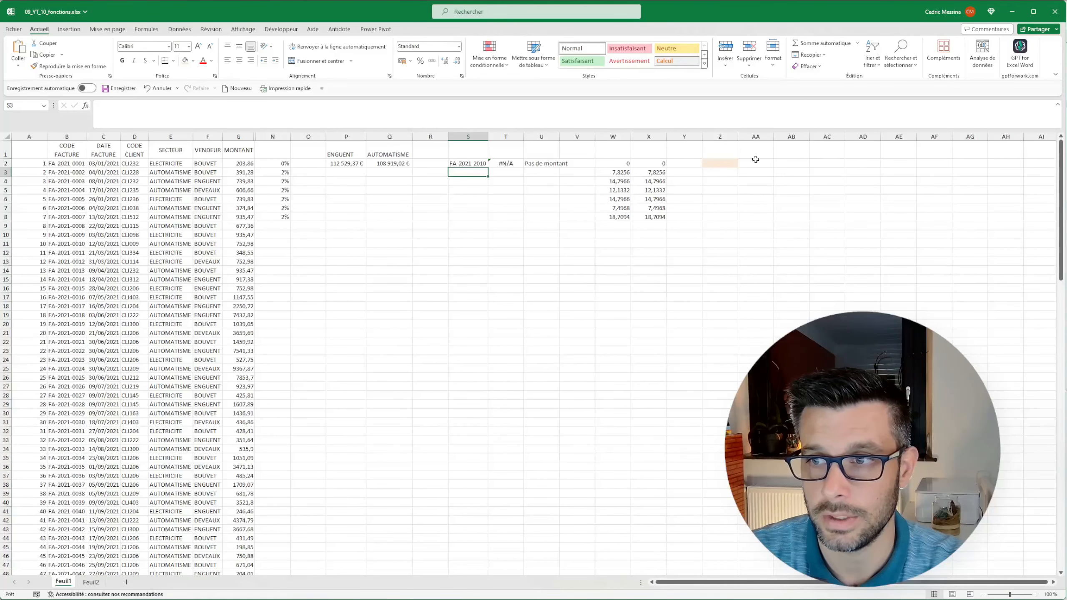
pyautogui.click(157, 89)
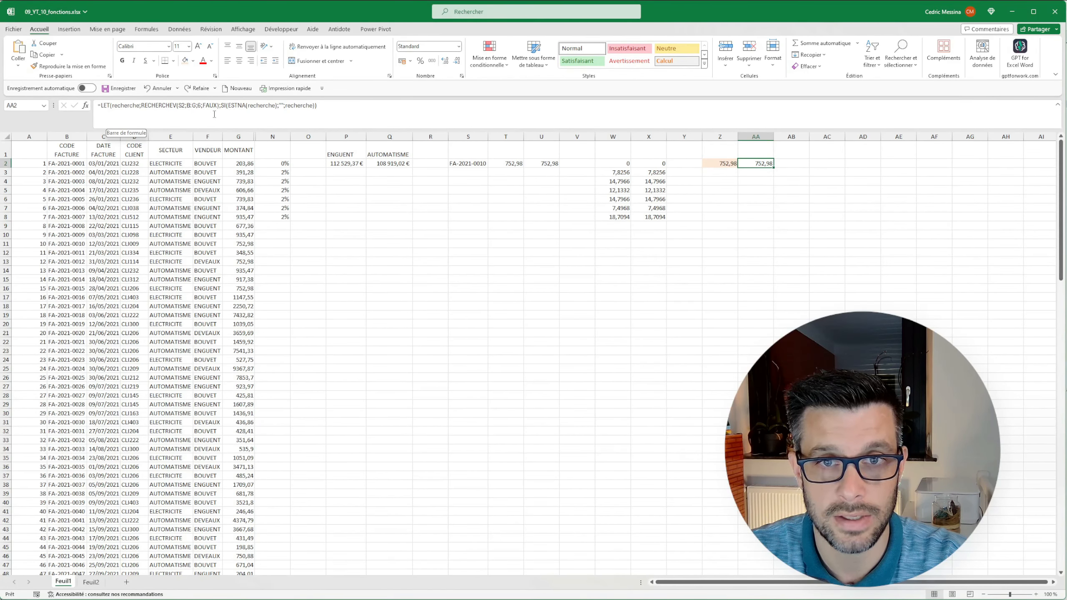
# Review the LET formula in AA2 and move on to cell AB2.
pyautogui.click(306, 106)
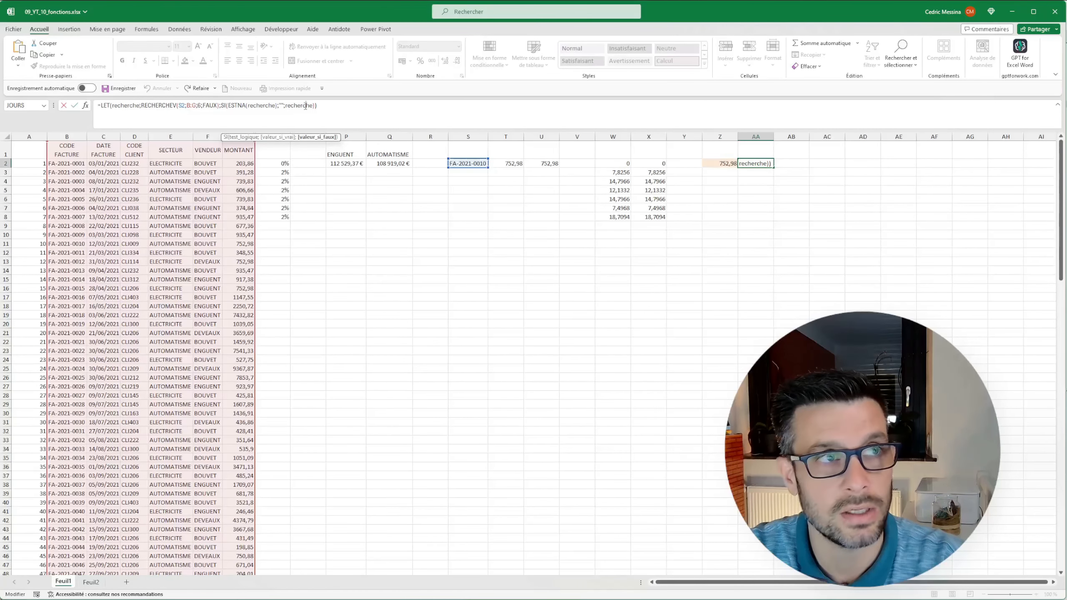
pyautogui.press('Tab')
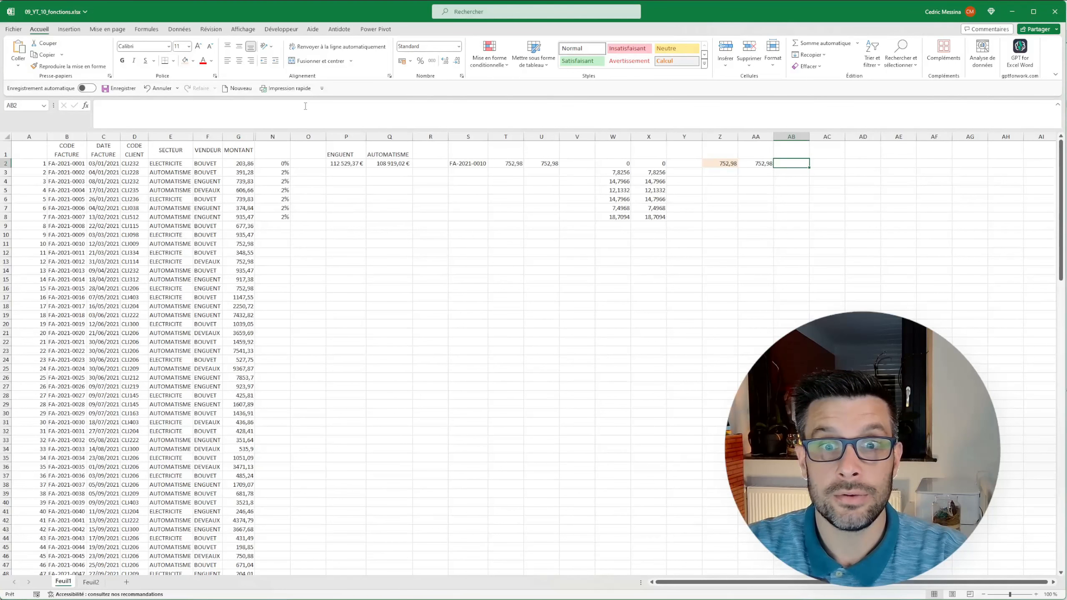